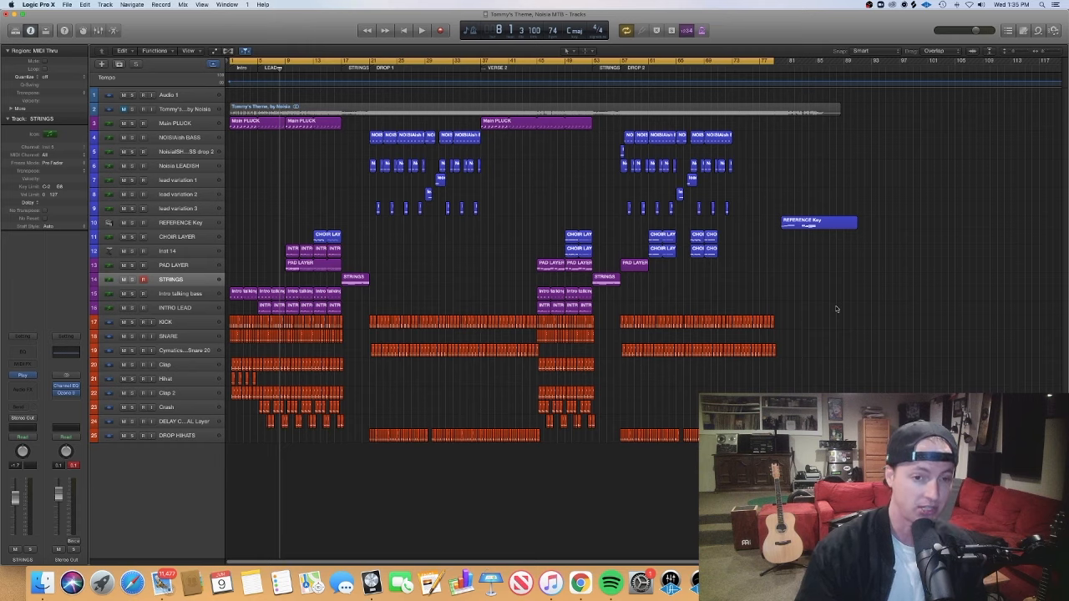
Play the arrangement from the start and show the effects page of the Serum instrument on the NOISIAish BASS track
key("Return")
key("space")
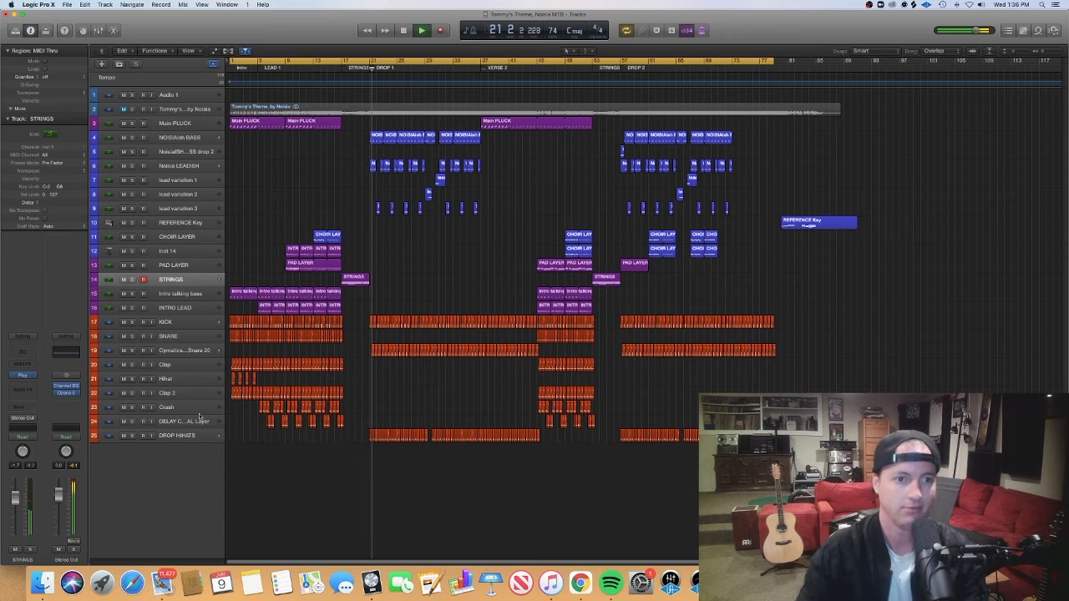
left_click(180, 137)
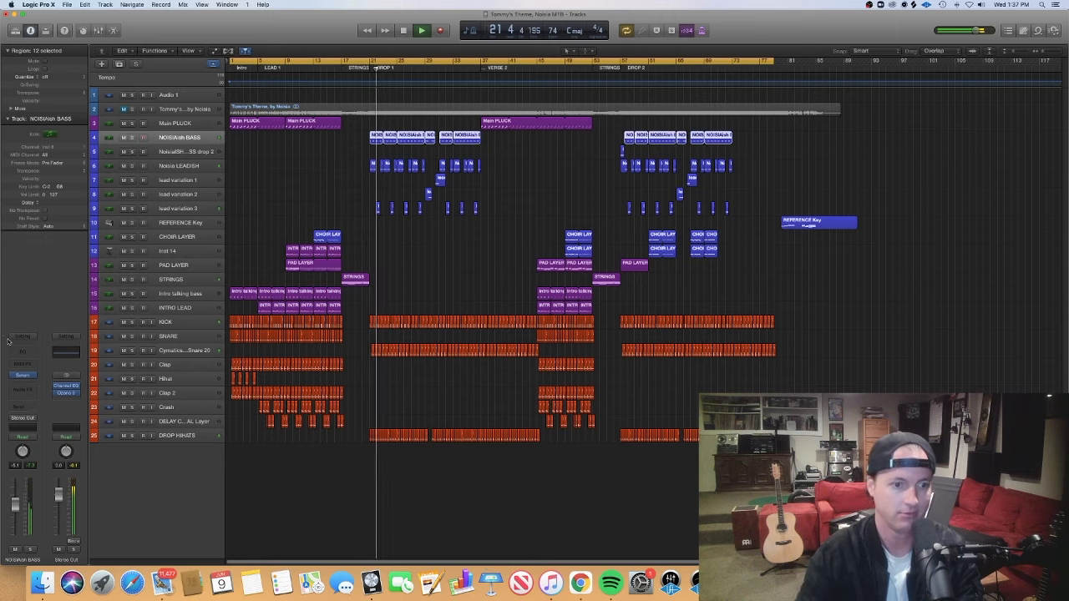
left_click(23, 377)
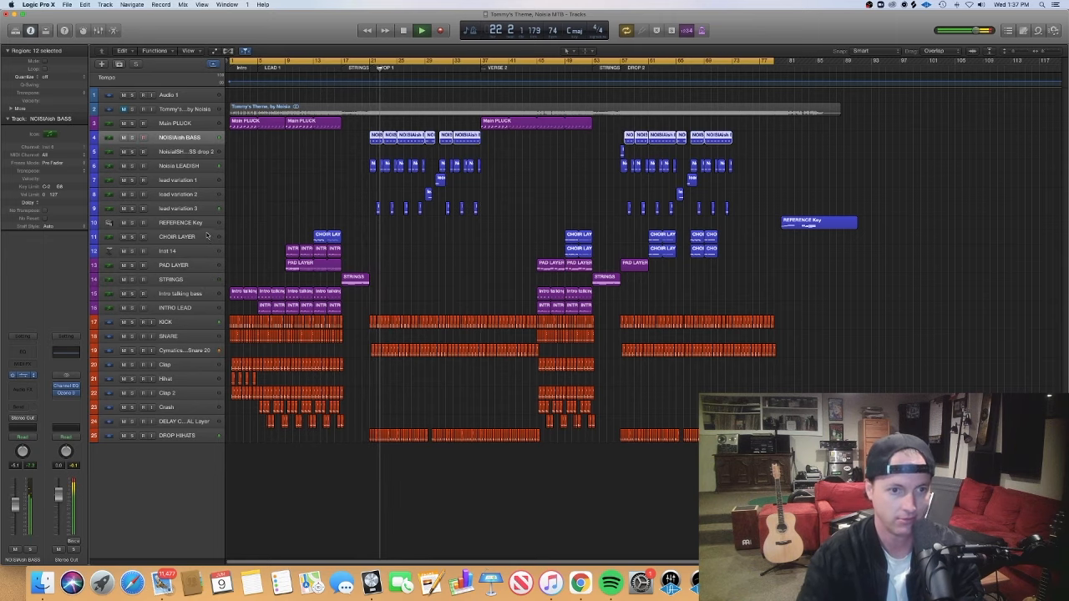
left_click_drag(203, 61, 240, 149)
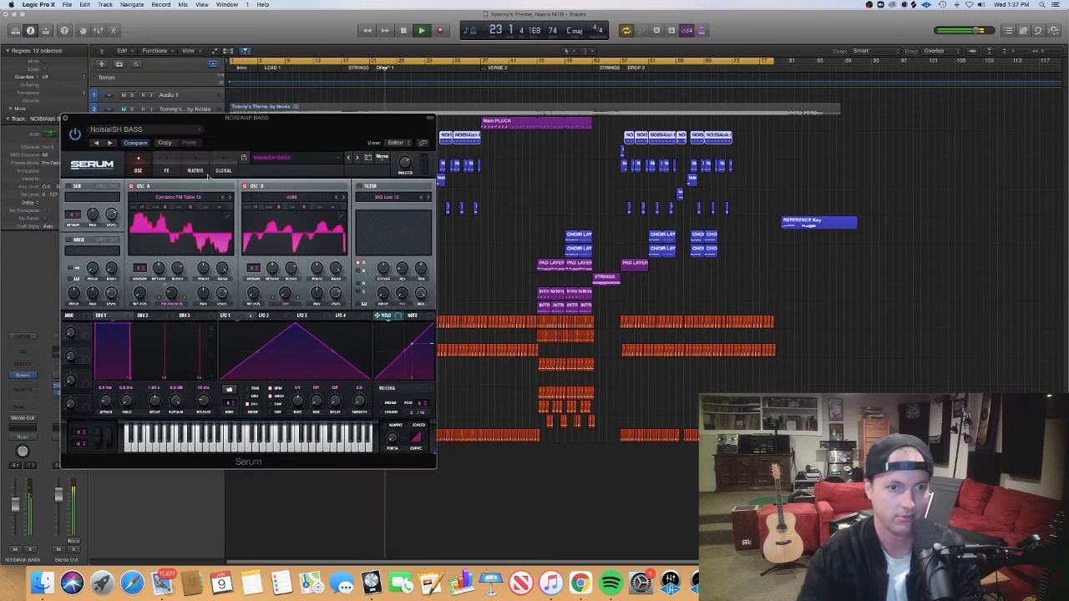
left_click(165, 171)
left_click_drag(205, 117, 220, 180)
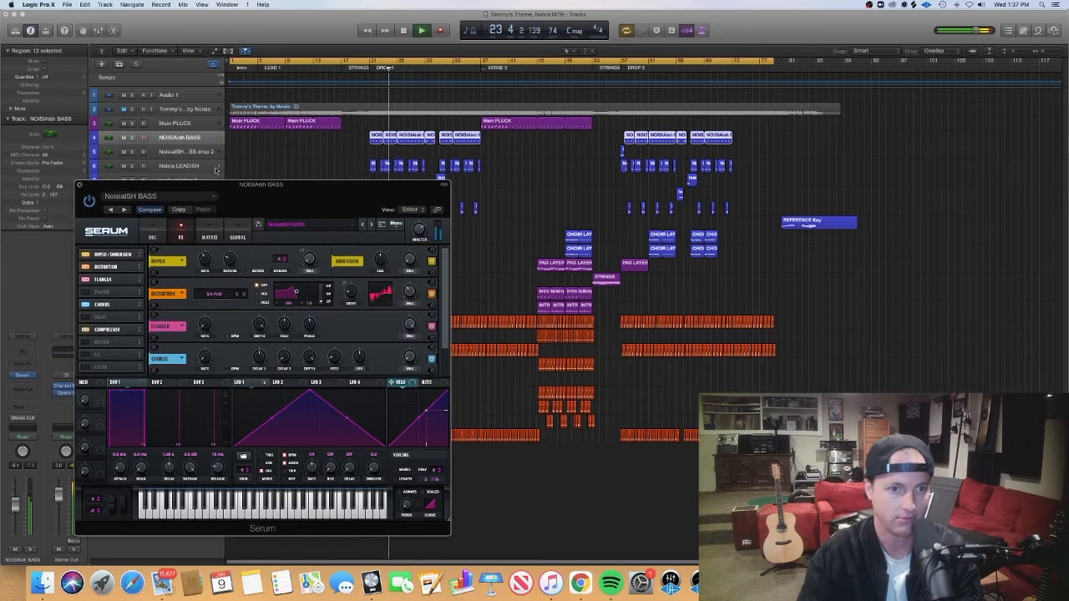
Open the Noisia LEADISH track's Serum instrument beside the bass one and view its effects and oscillators
left_click(196, 165)
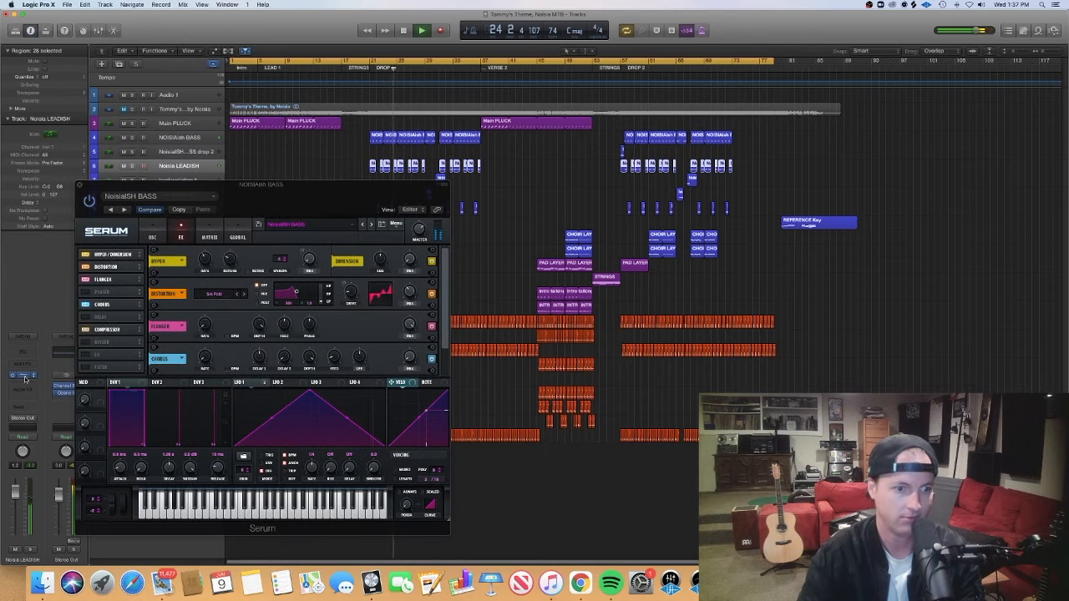
left_click_drag(257, 45, 758, 74)
left_click(631, 113)
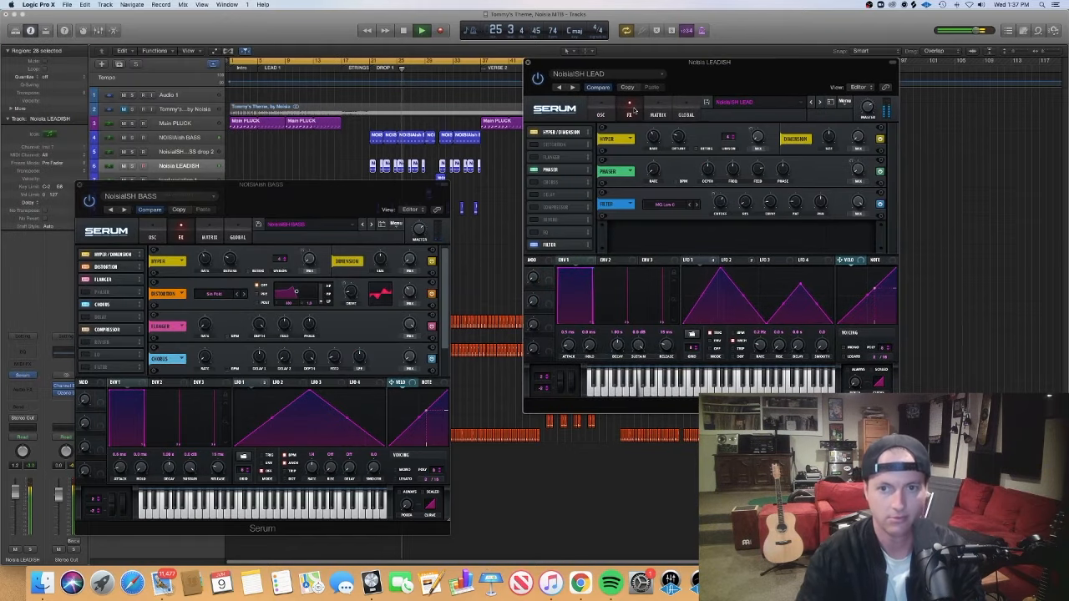
left_click(610, 112)
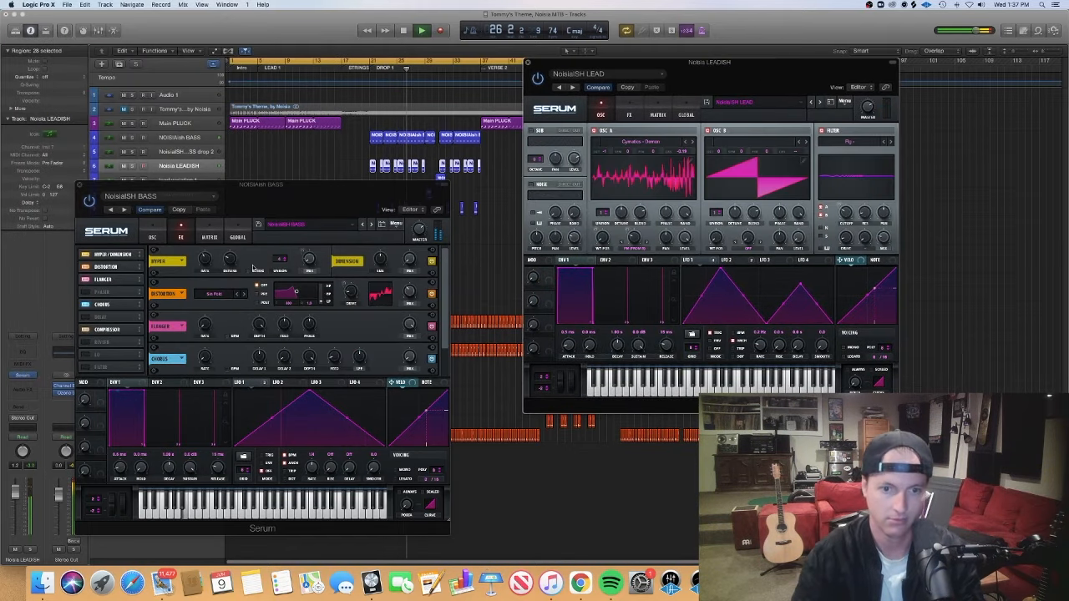
Review the oscillators and effects of the bass Serum patch, and close both Serum windows
left_click(147, 238)
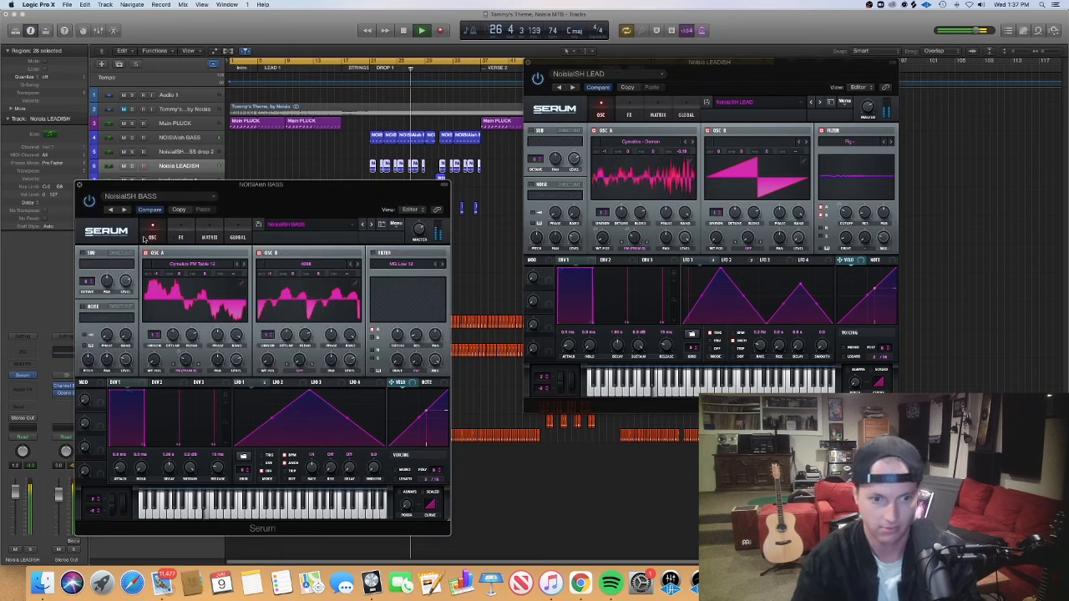
left_click(178, 237)
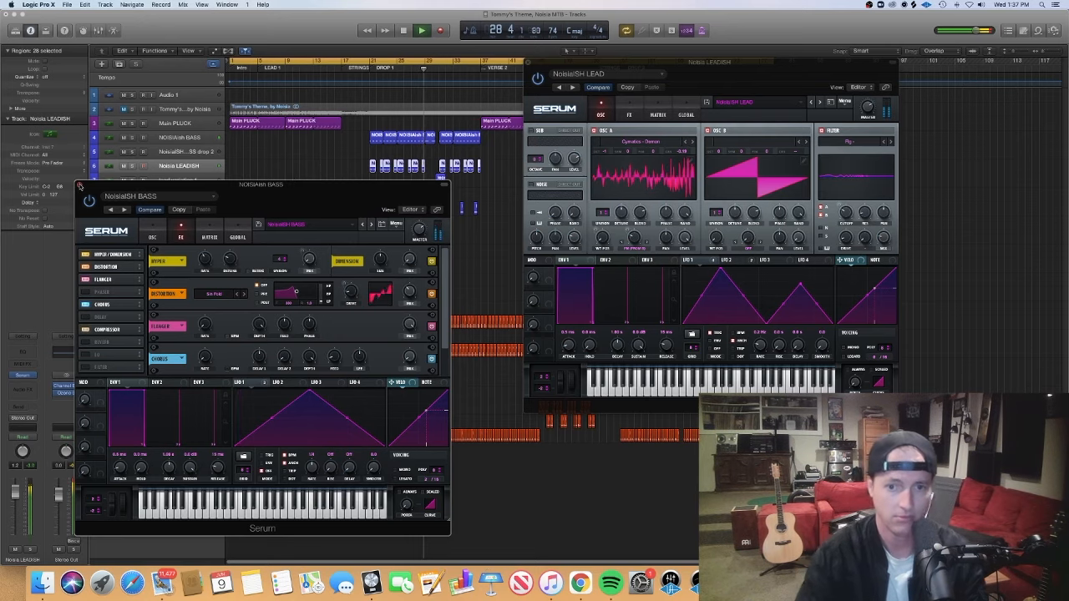
left_click(79, 185)
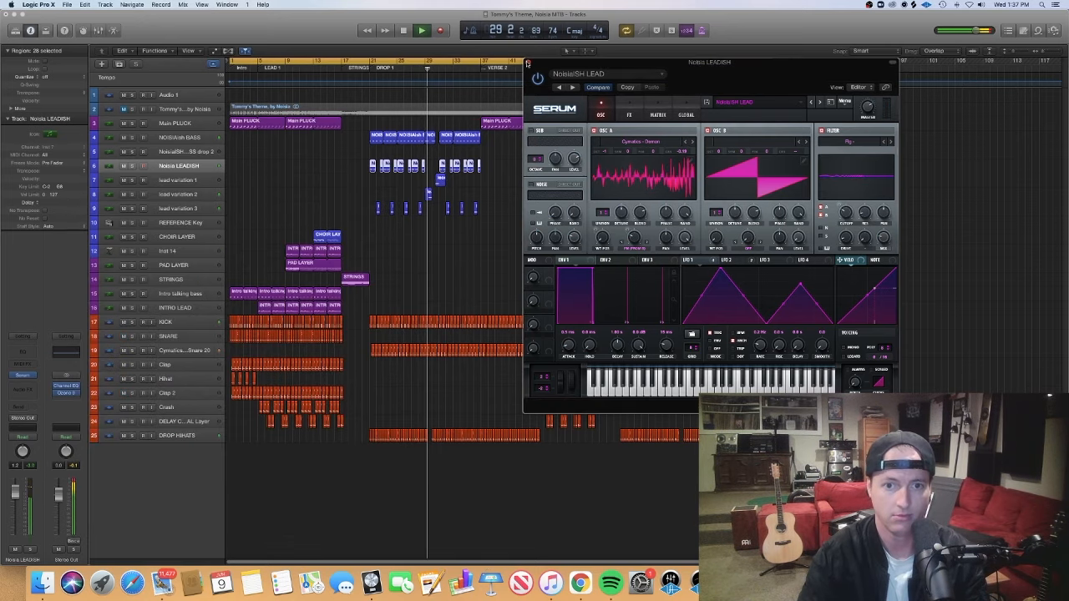
left_click(526, 63)
Inspect the oscillators of the Serum instrument on the lead variation 1 track and close its window
left_click(165, 181)
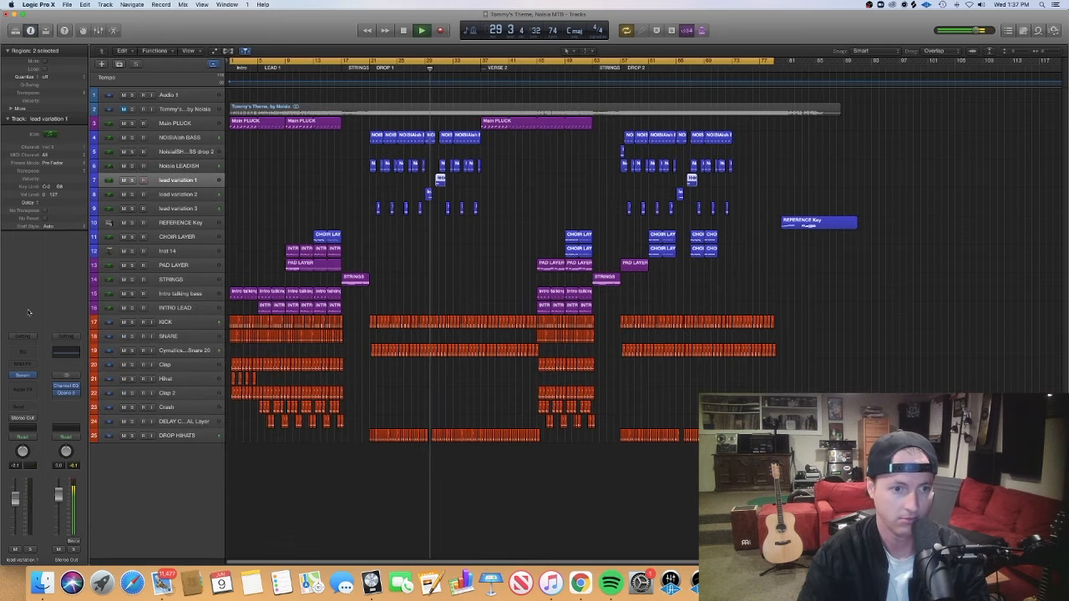
left_click(24, 375)
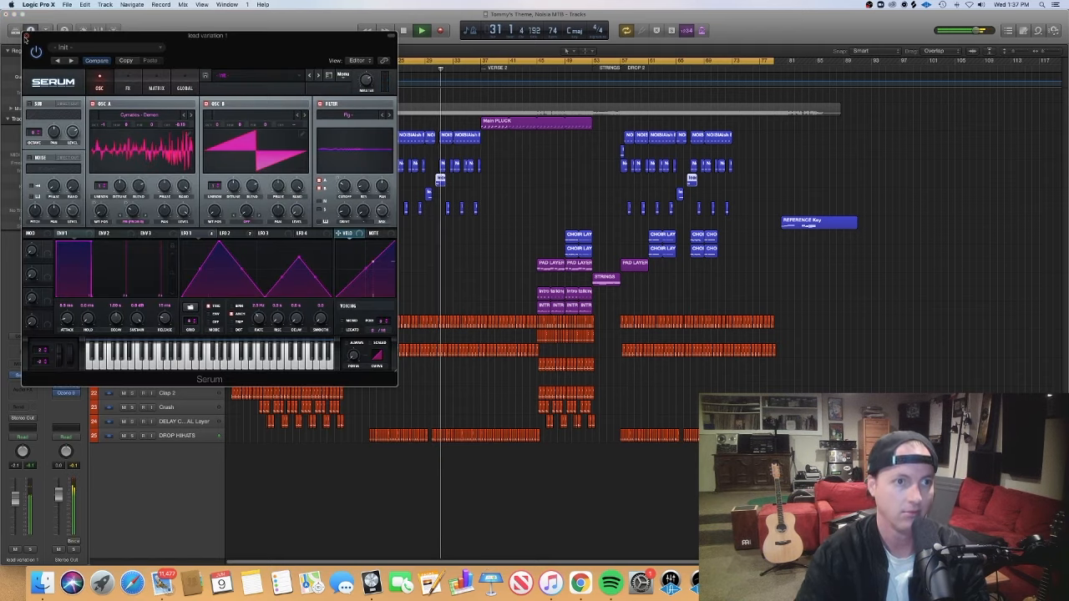
left_click(27, 36)
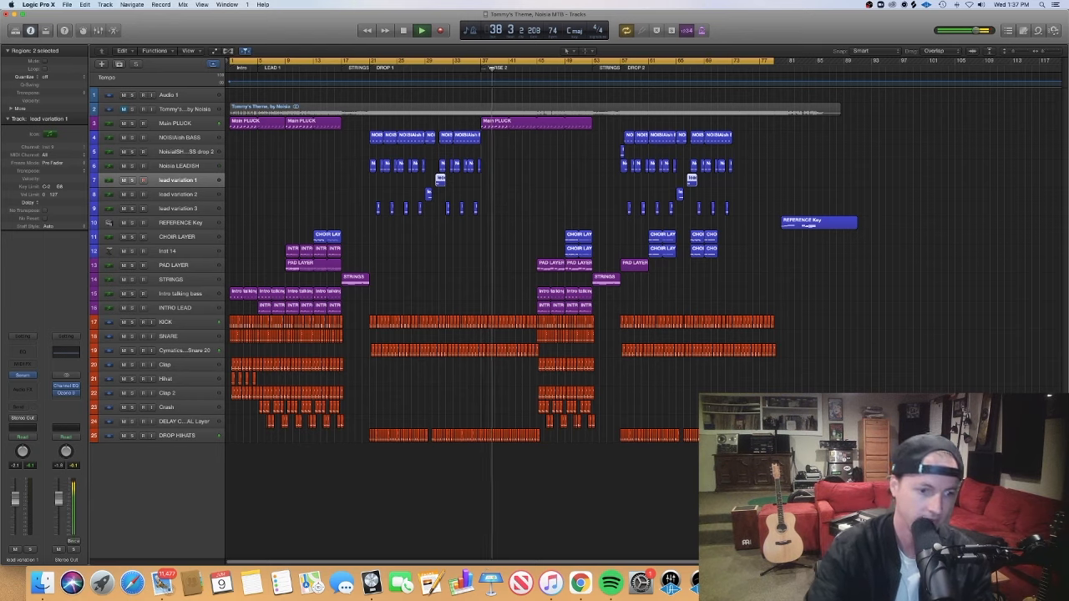
Lower the Stereo Out fader, stop playback and raise the fader again
left_click_drag(64, 499, 60, 529)
key("space")
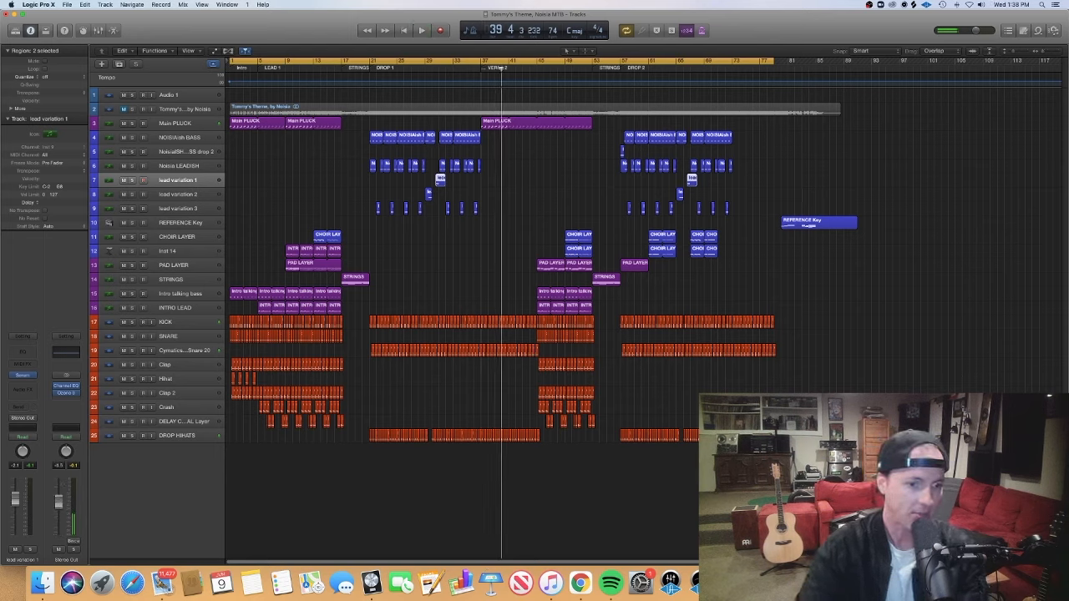
left_click_drag(63, 509, 63, 502)
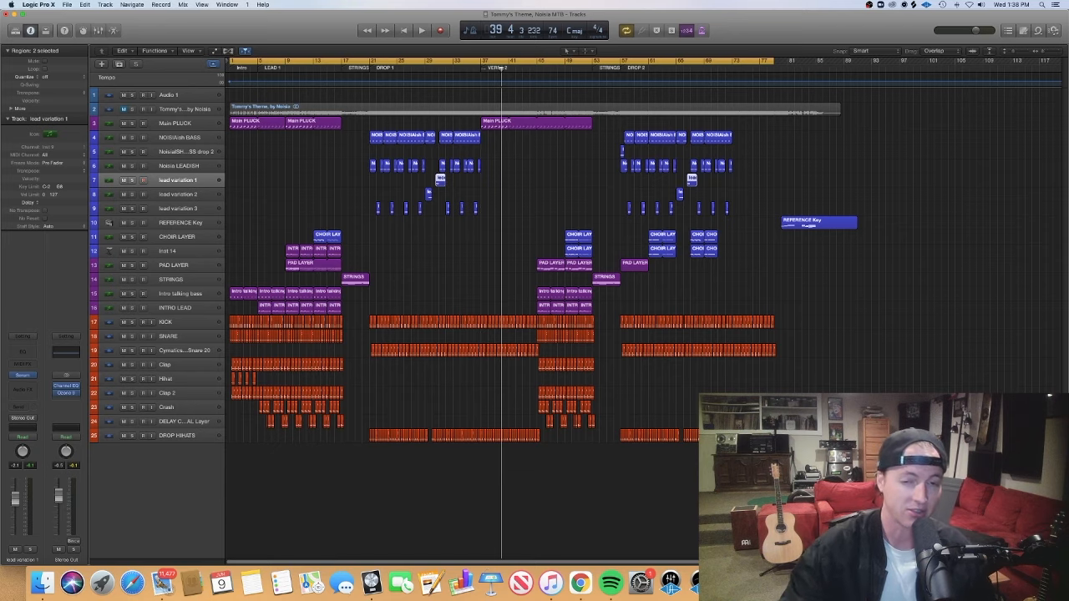
Open the REFERENCE Key region in the Piano Roll and bring the start of its notes into view at bar 80
double_click(804, 223)
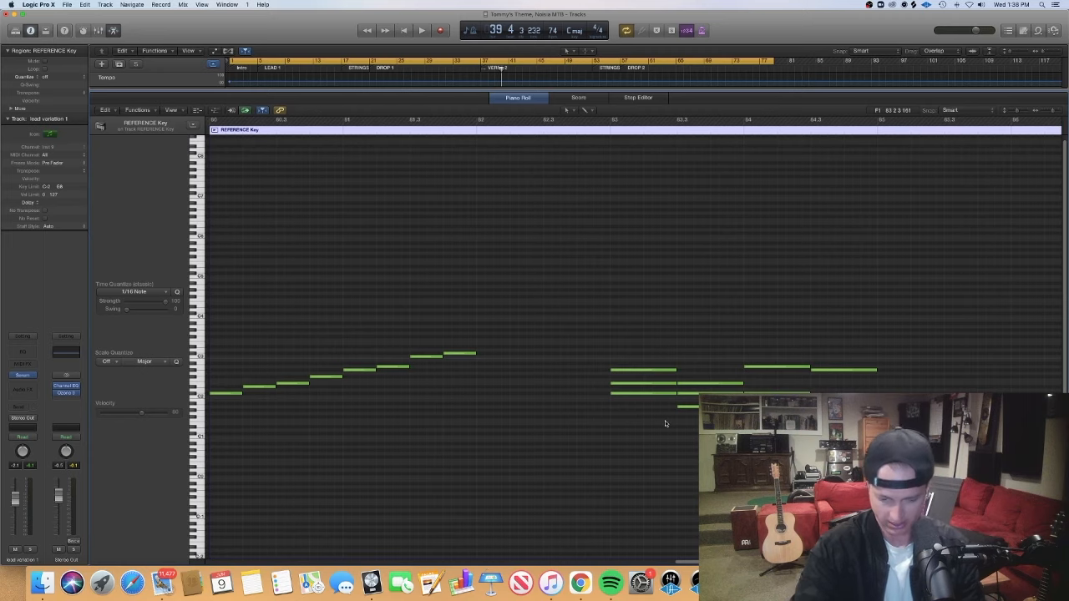
scroll(666, 424, "left", 3)
scroll(665, 424, "left", 5)
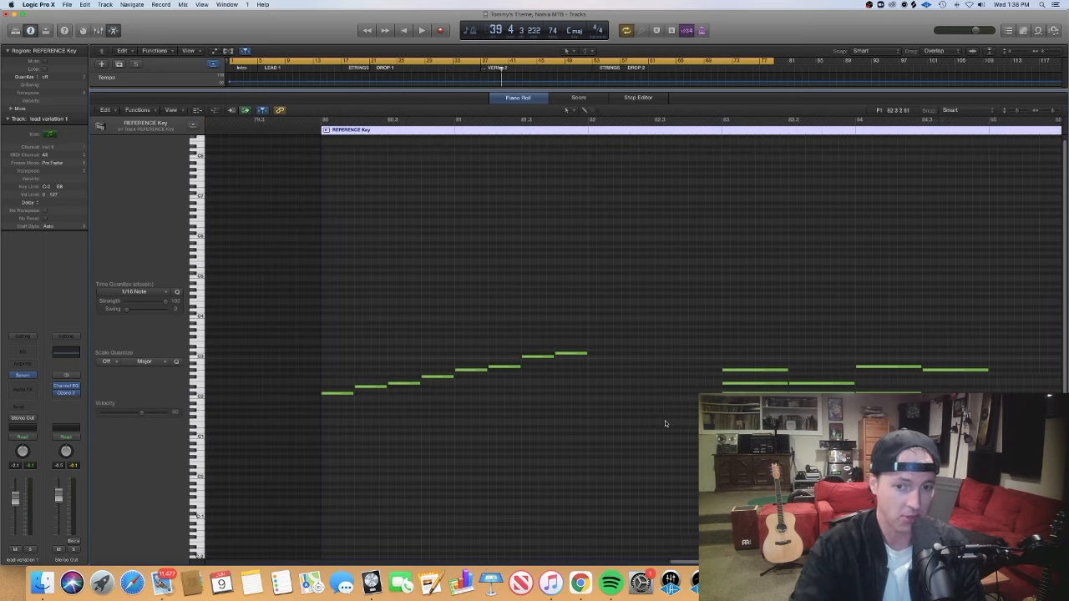
scroll(665, 424, "right", 4)
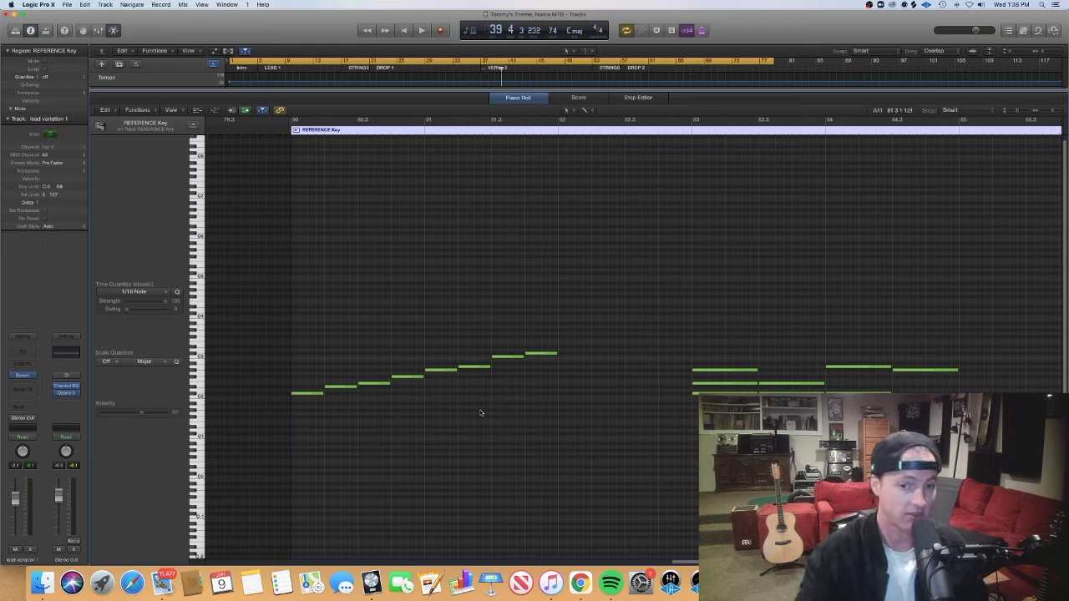
Audition the ascending scale from its first note up to the seventh note, and clear the note selection
left_click(307, 393)
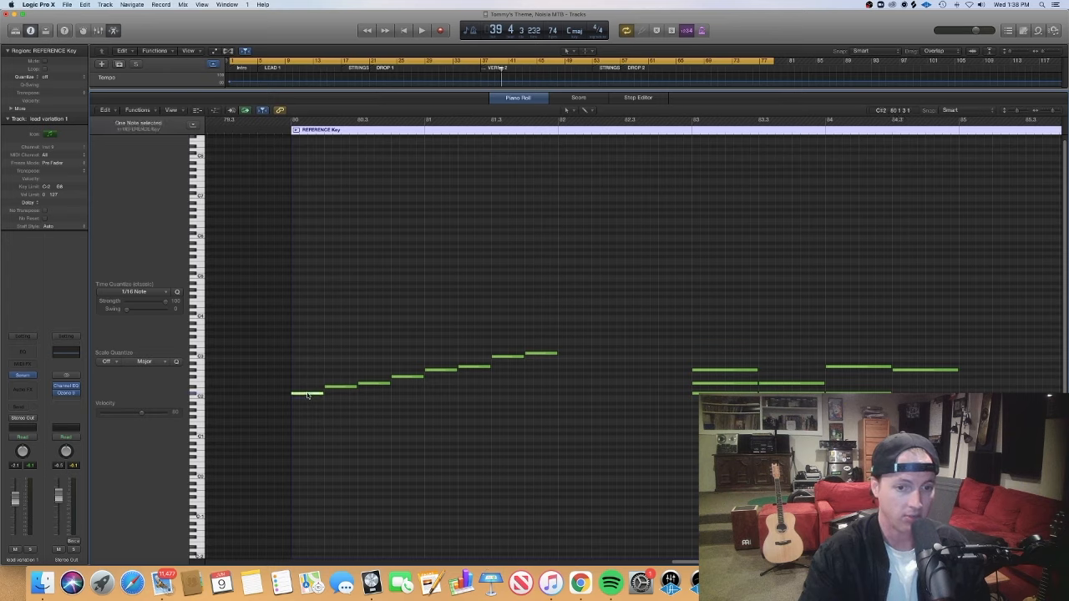
key("Right")
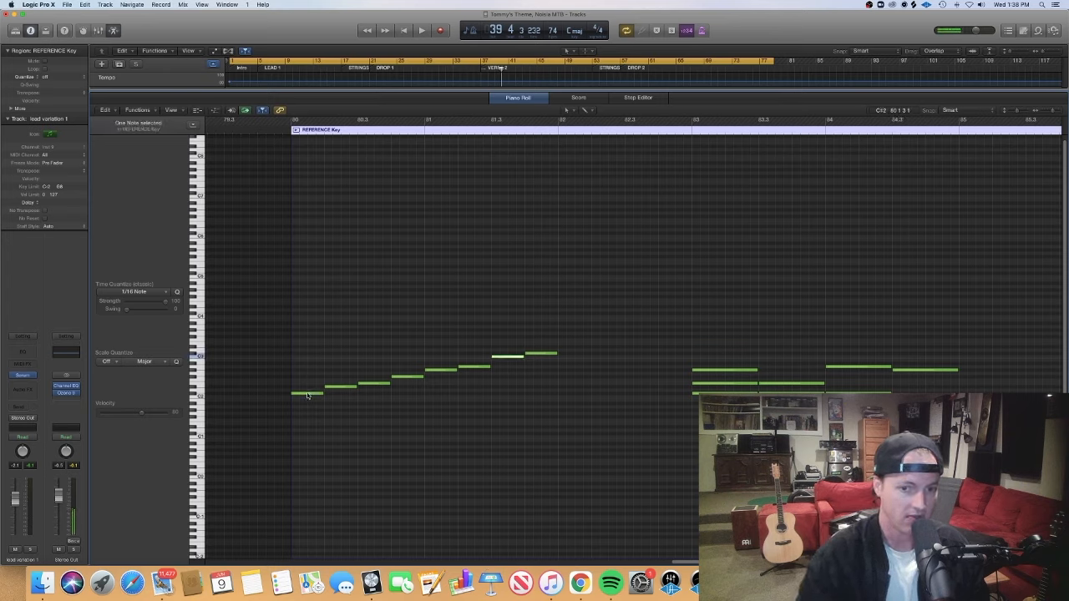
left_click_drag(504, 359, 506, 358)
left_click(504, 394)
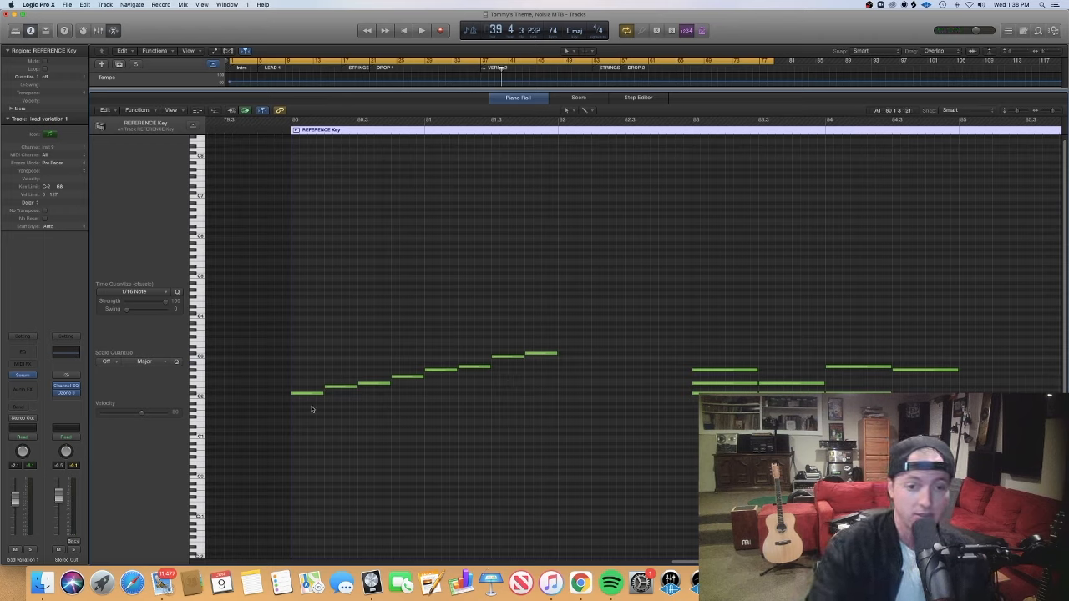
Audition the scale's third note alone, and step again through the scale note by note up to the sixth note
left_click(375, 383)
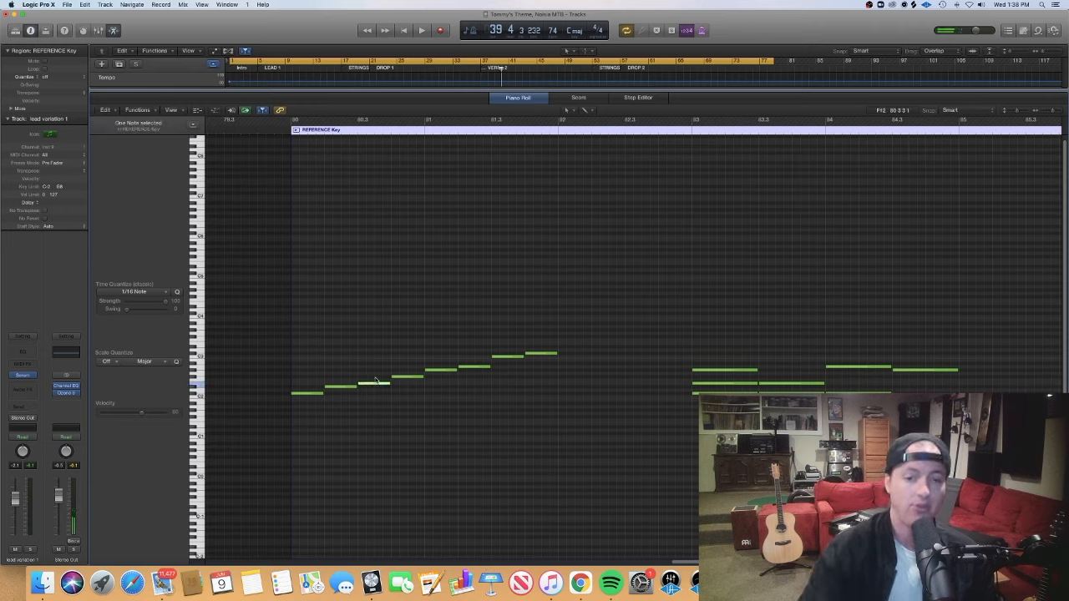
left_click(353, 424)
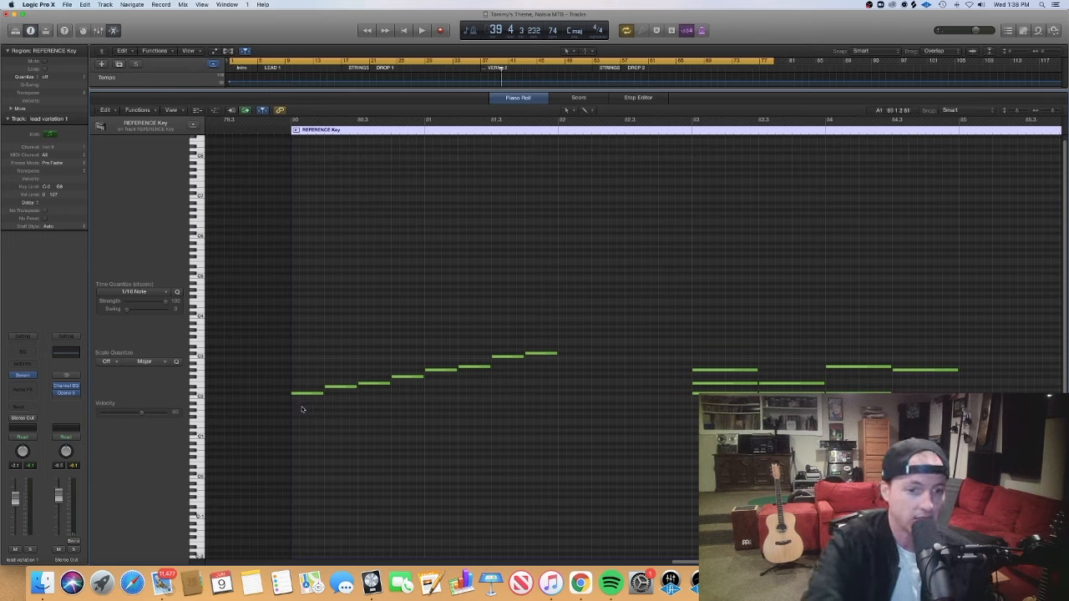
key("Right")
key("Right")
key("Right")
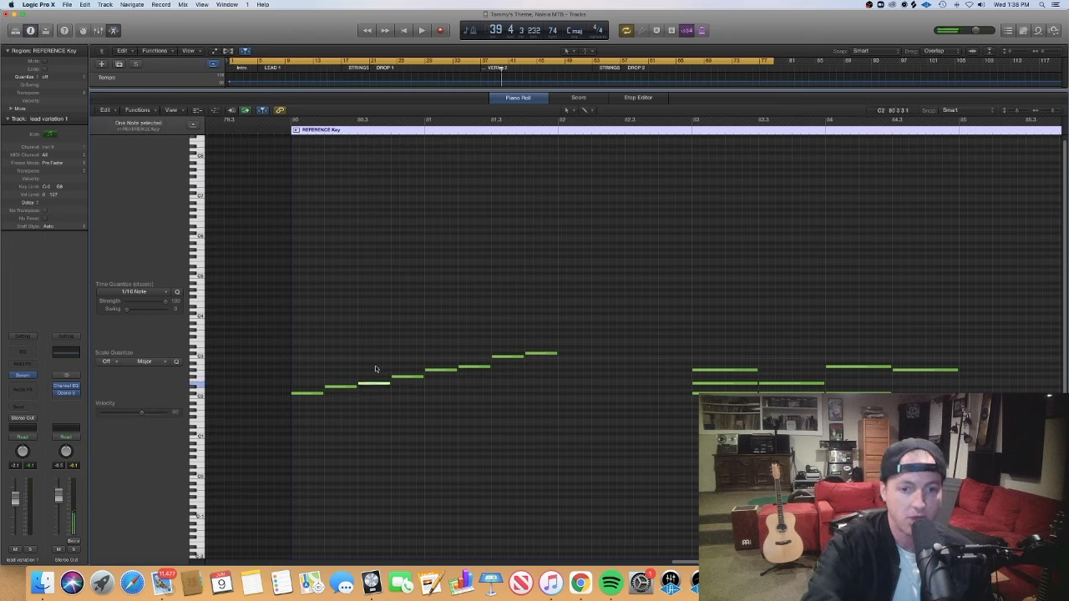
key("Right")
key("Right")
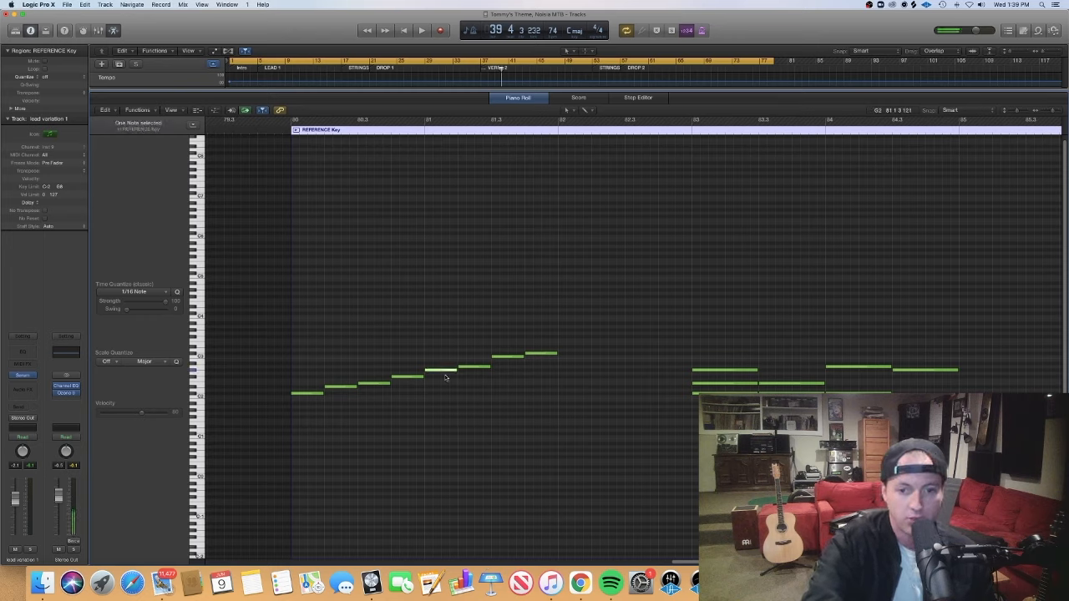
key("Right")
left_click(499, 363)
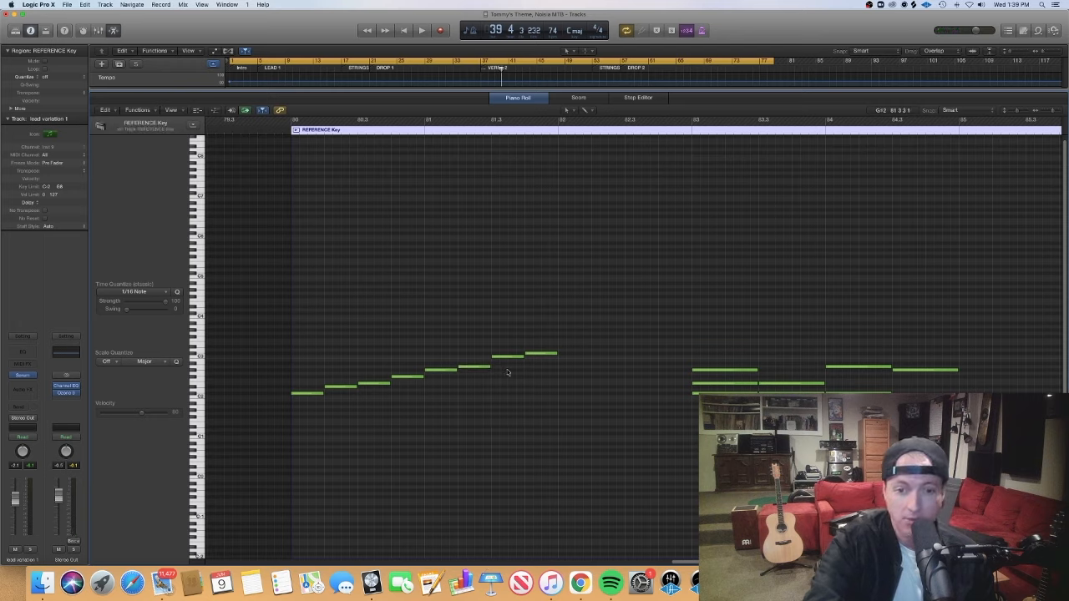
Compare the sound of the scale's seventh note and its final note, leaving no note selected
key("Right")
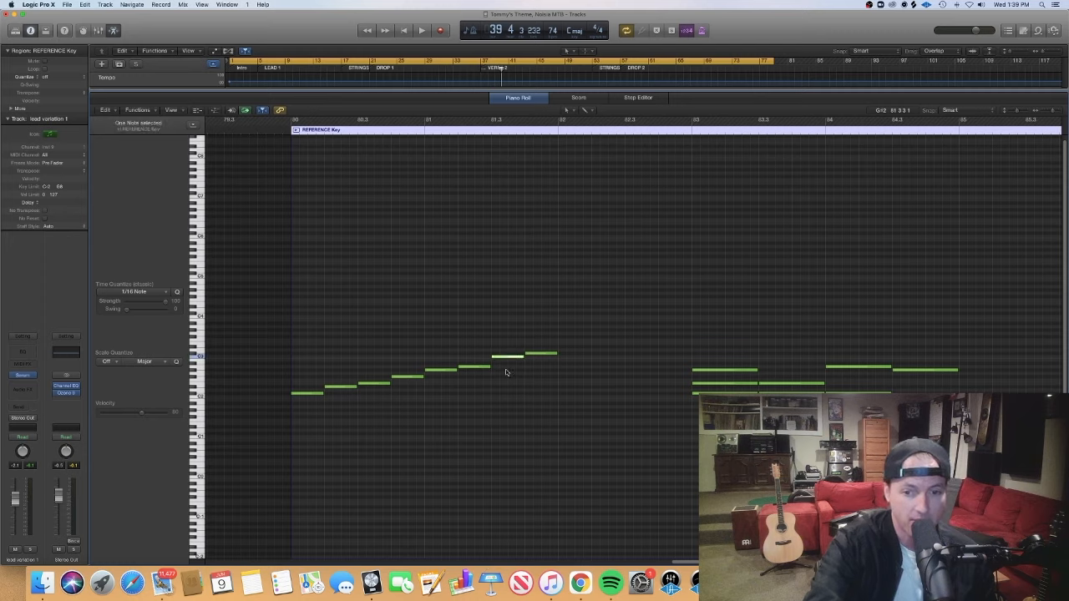
left_click(536, 353)
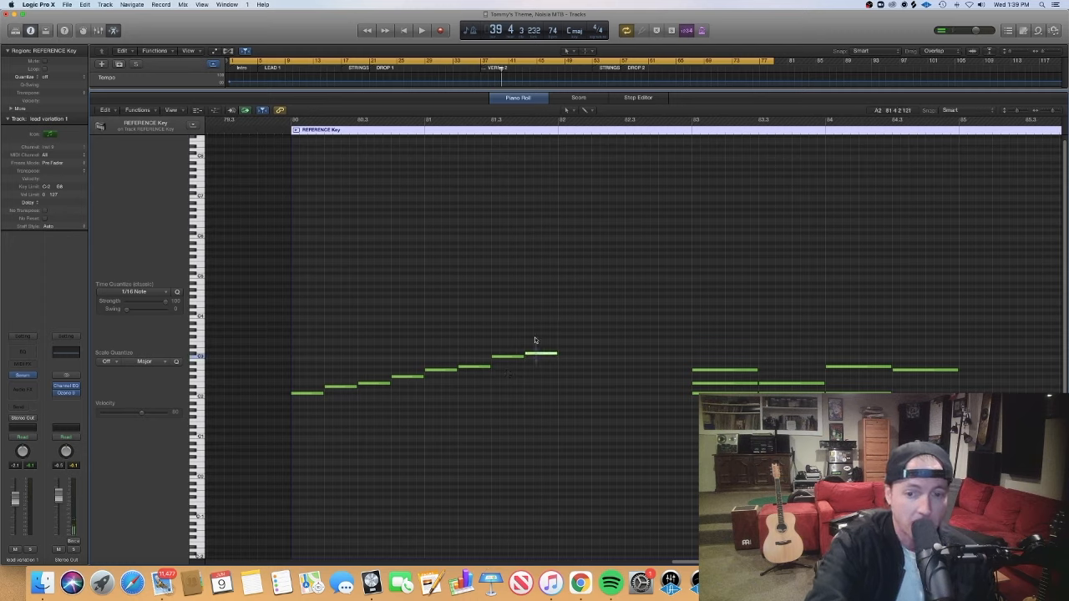
left_click(522, 395)
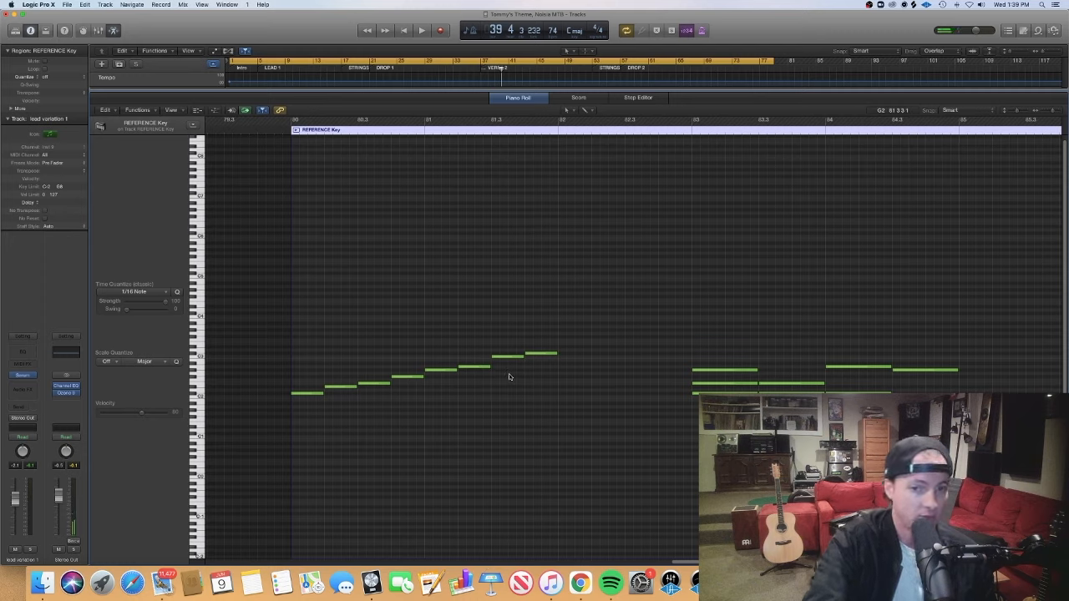
left_click(507, 357)
left_click(525, 389)
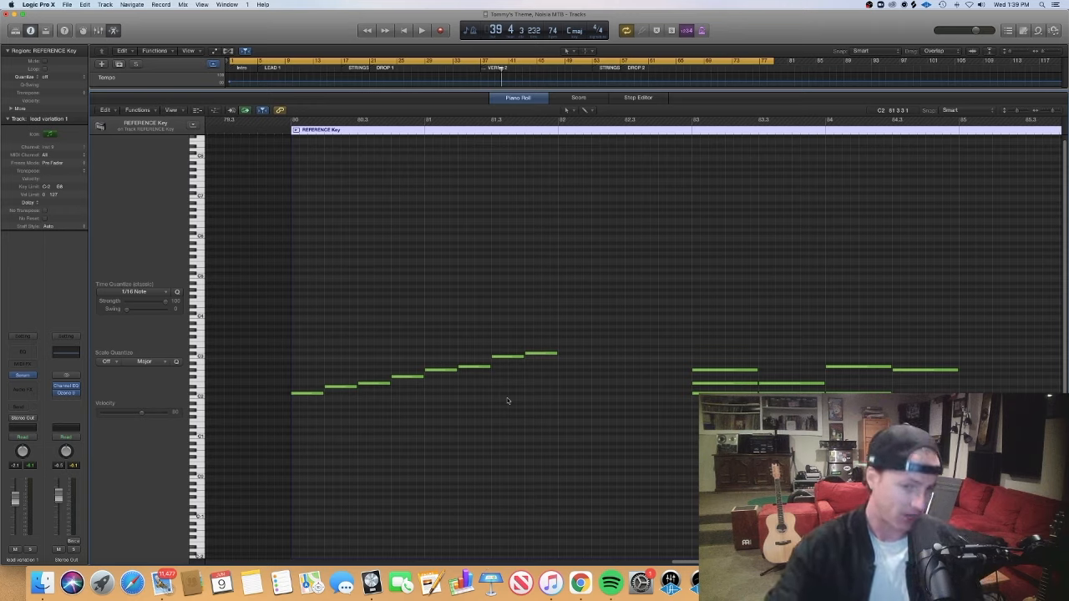
left_click(510, 357)
left_click(517, 373)
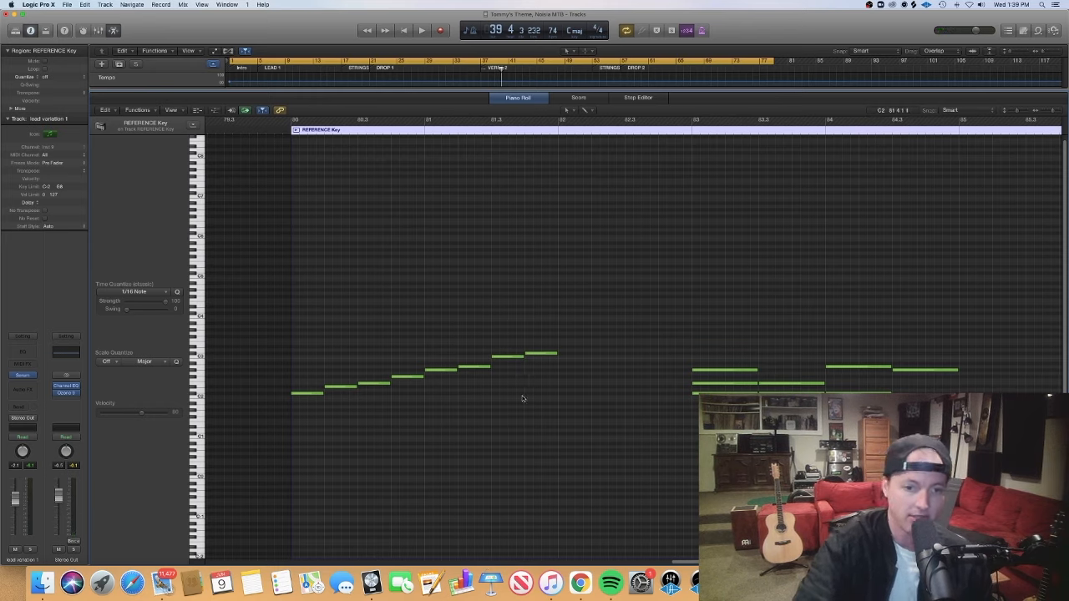
Play the REFERENCE Key scale from bar 80 to its end, stop playback and audition the seventh note
left_click(291, 125)
key("space")
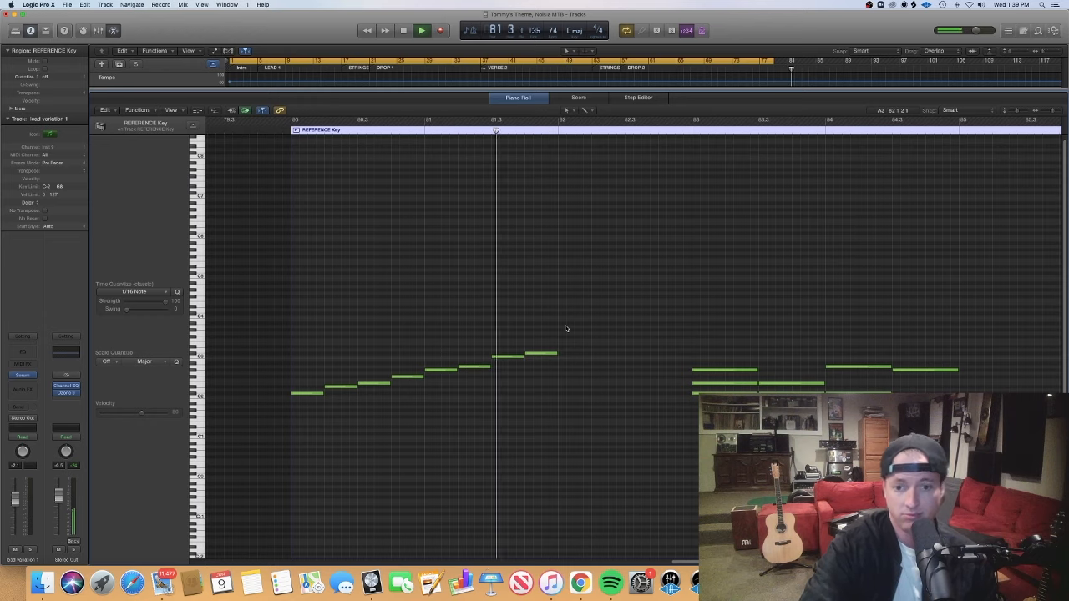
key("space")
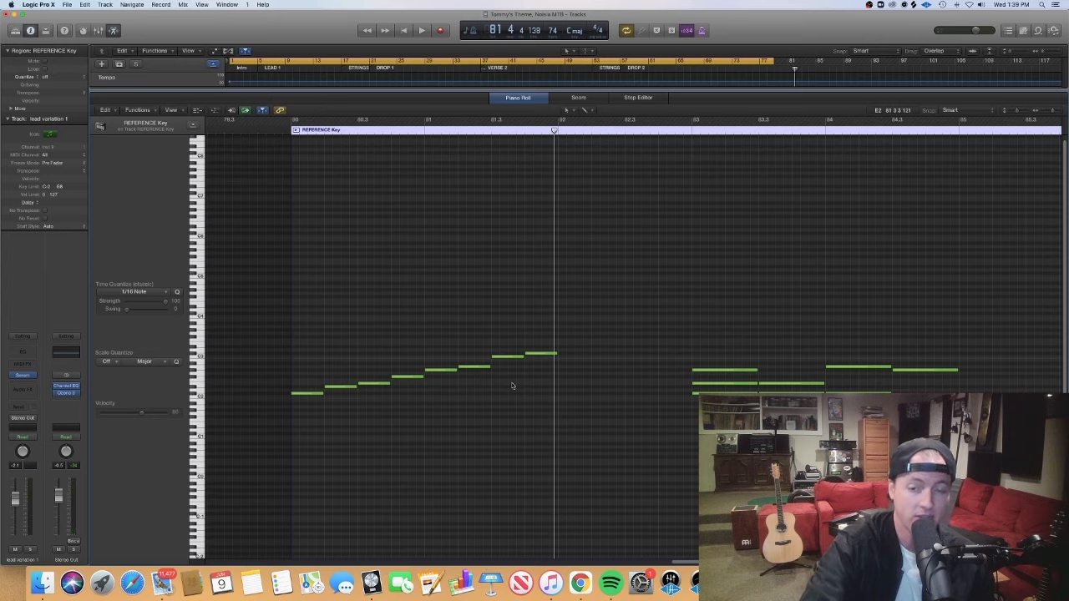
left_click(512, 357)
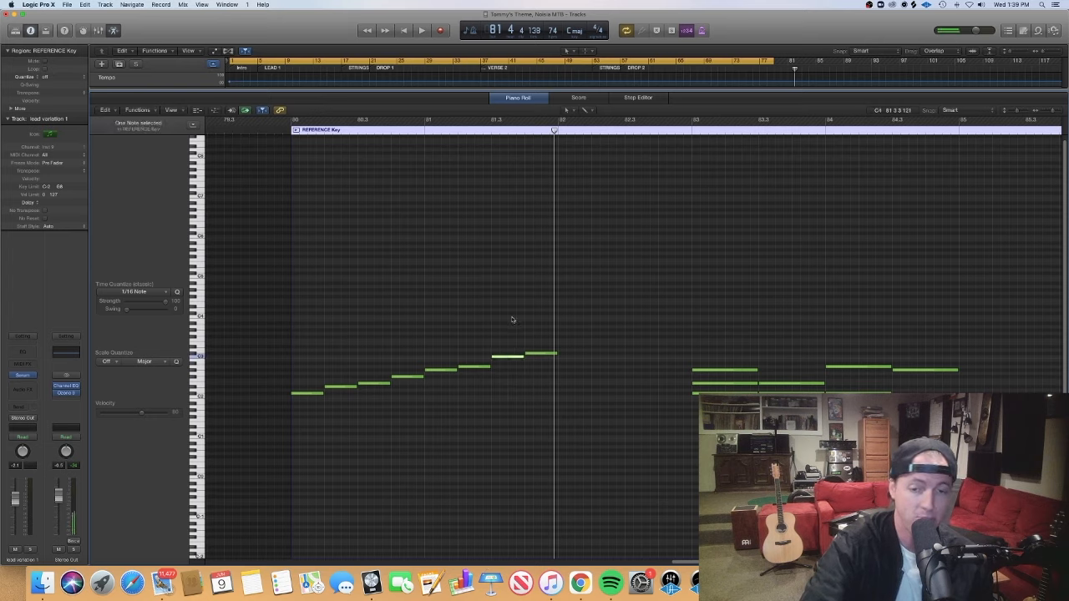
Audition the scale's seventh note again, and play the REFERENCE Key chords from bar 83 to the end of bar 84
left_click_drag(508, 357, 507, 359)
left_click(632, 359)
scroll(665, 325, "right", 5)
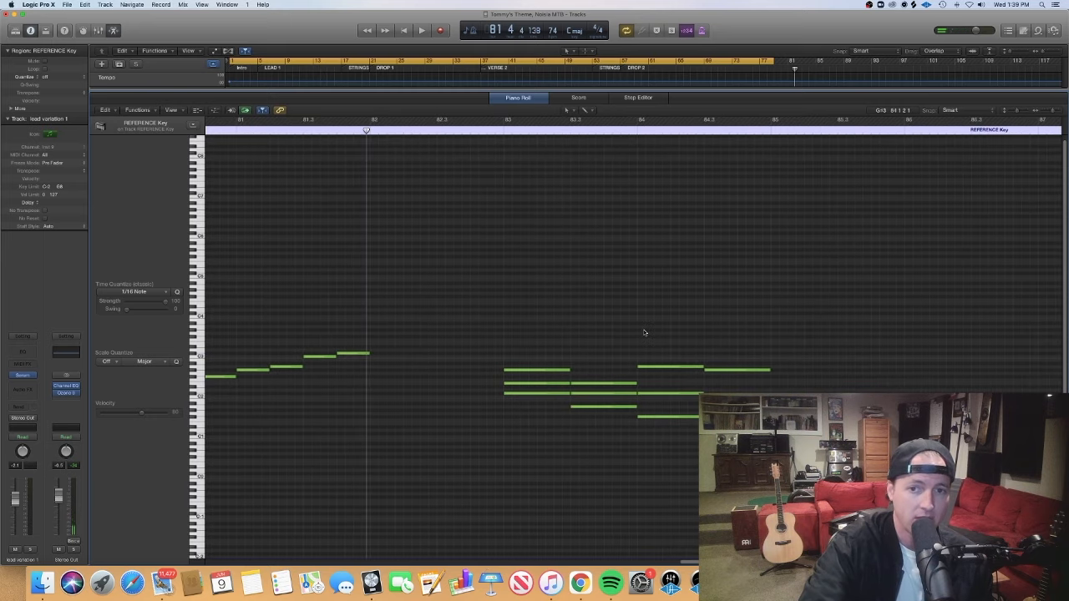
left_click(501, 130)
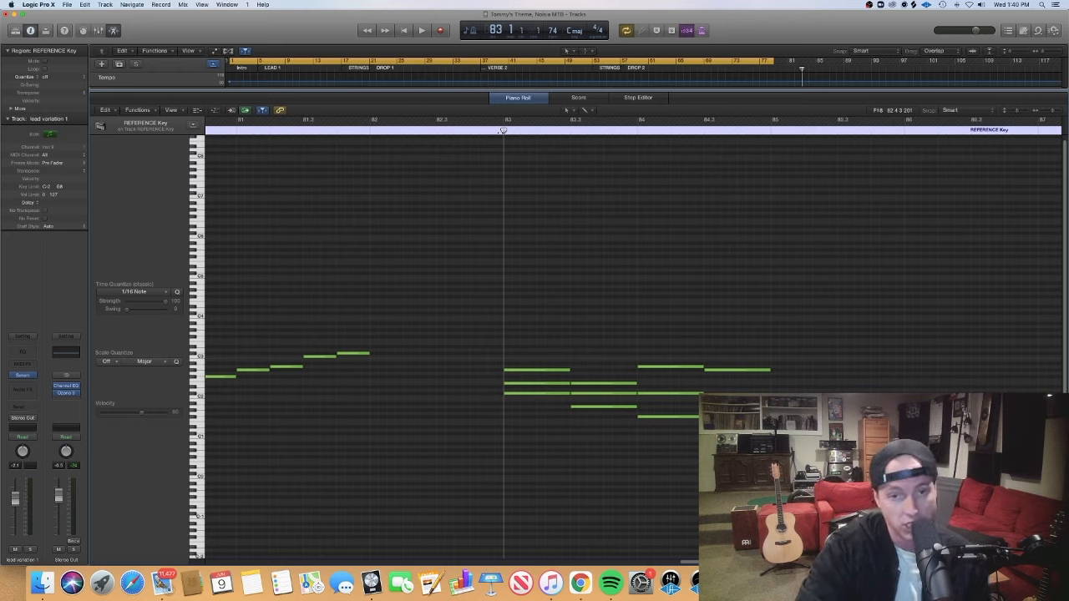
left_click(326, 357)
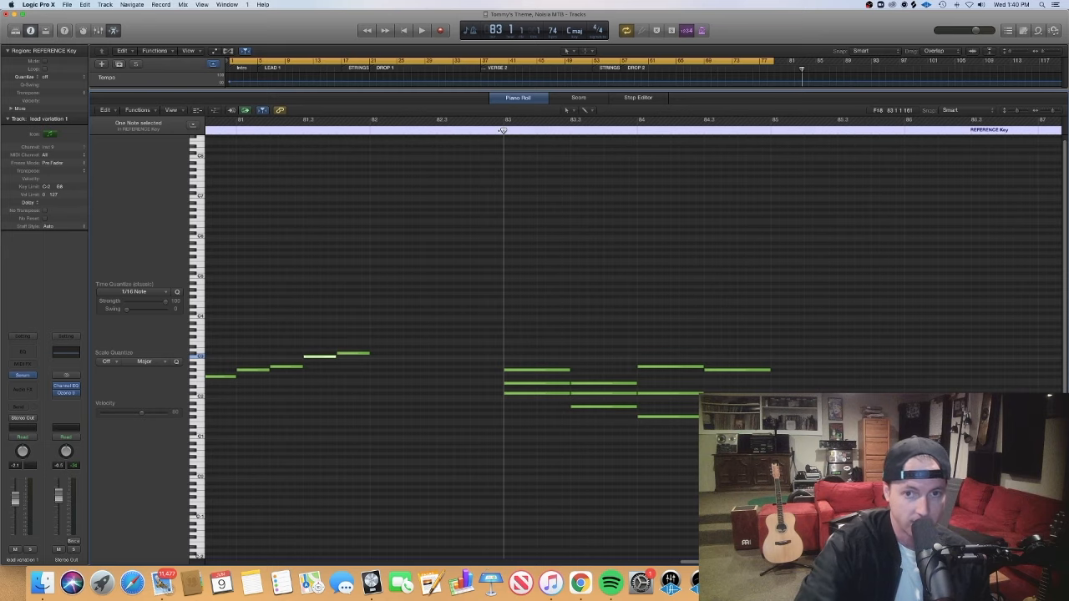
key("space")
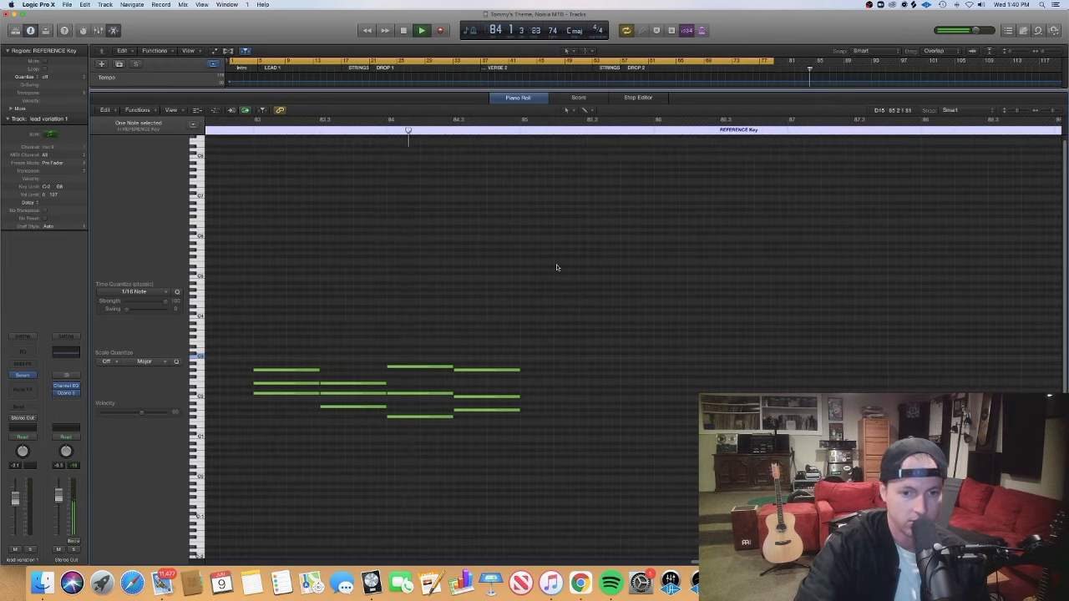
key("space")
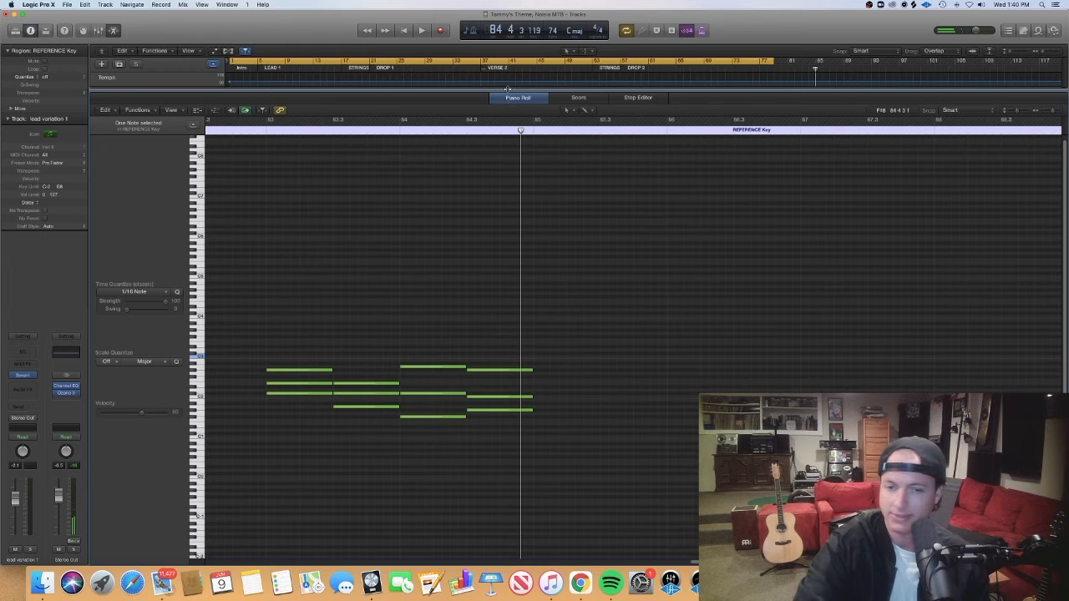
Return to the arrangement, select the first two Main PLUCK regions and open their notes in the Piano Roll
key("p")
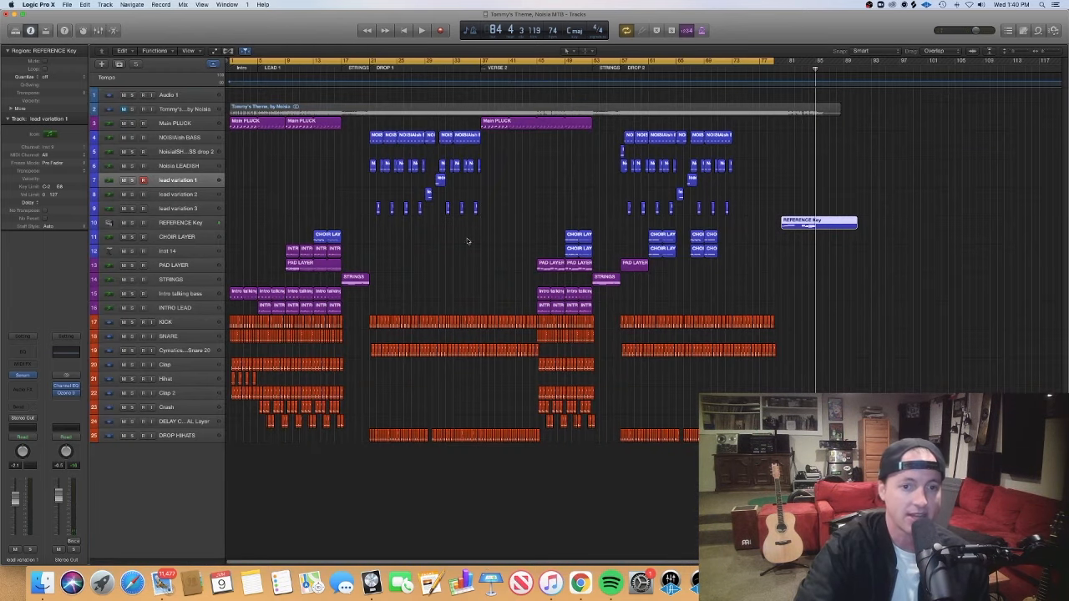
left_click(464, 243)
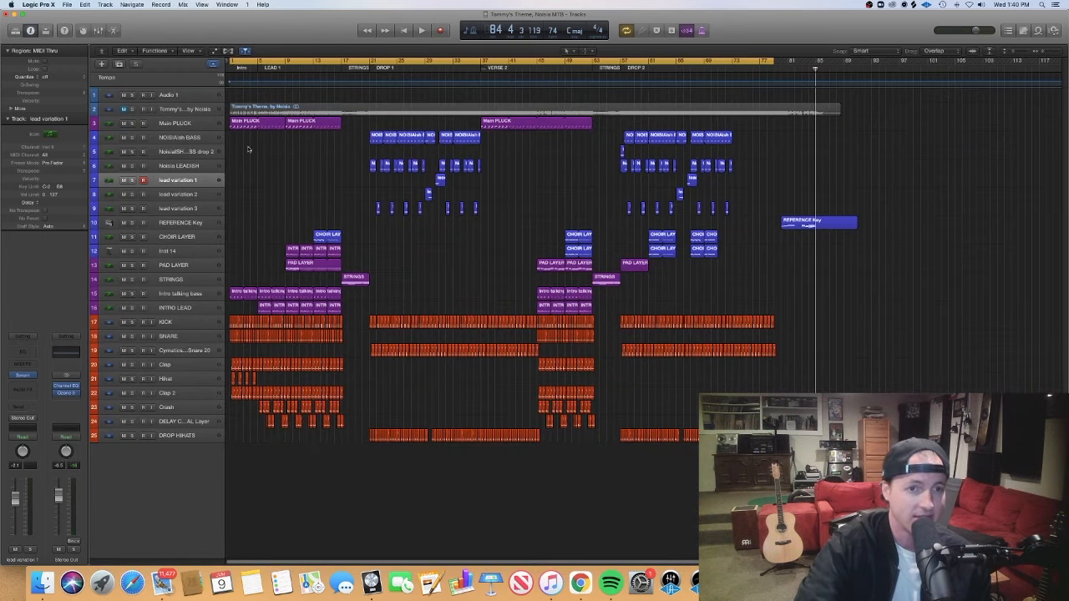
left_click_drag(245, 150, 240, 127)
left_click(277, 149)
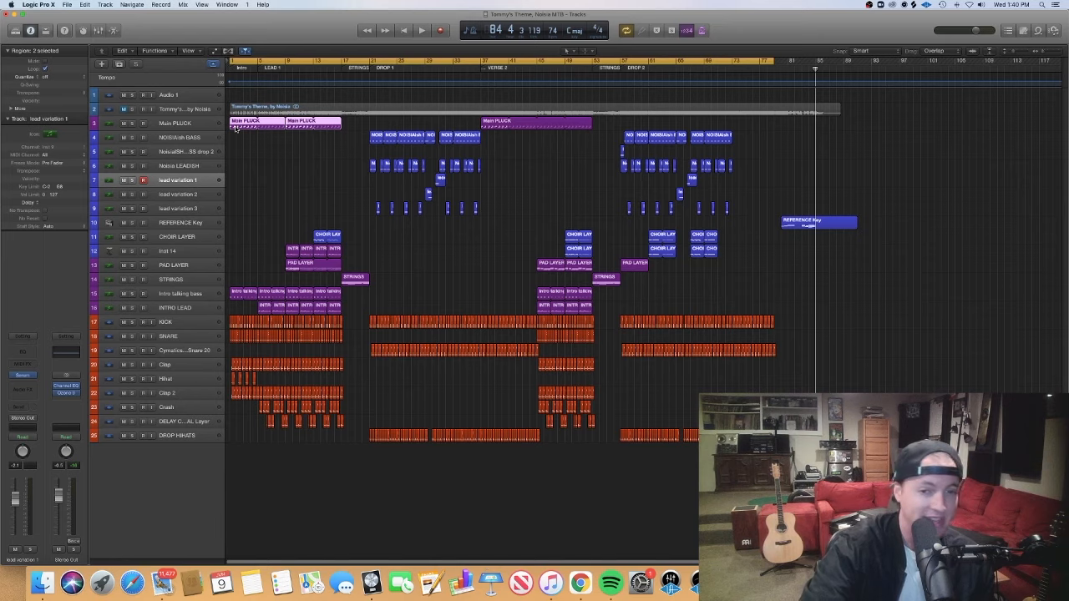
double_click(237, 126)
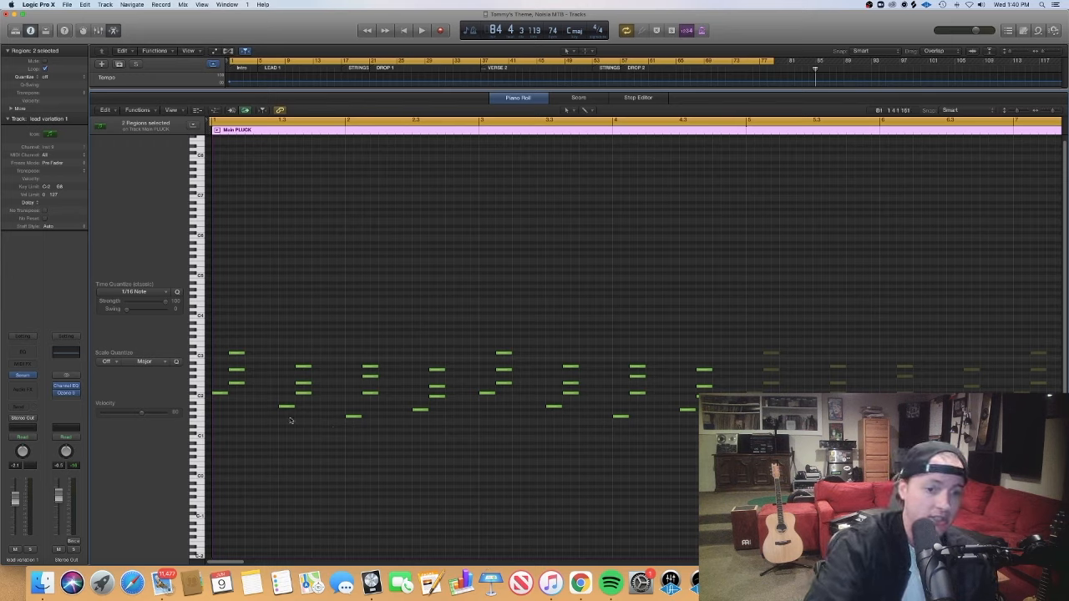
Play the Main PLUCK chords from bar 1 through most of bar 2, stop playback and examine the first chord
key("Return")
key("space")
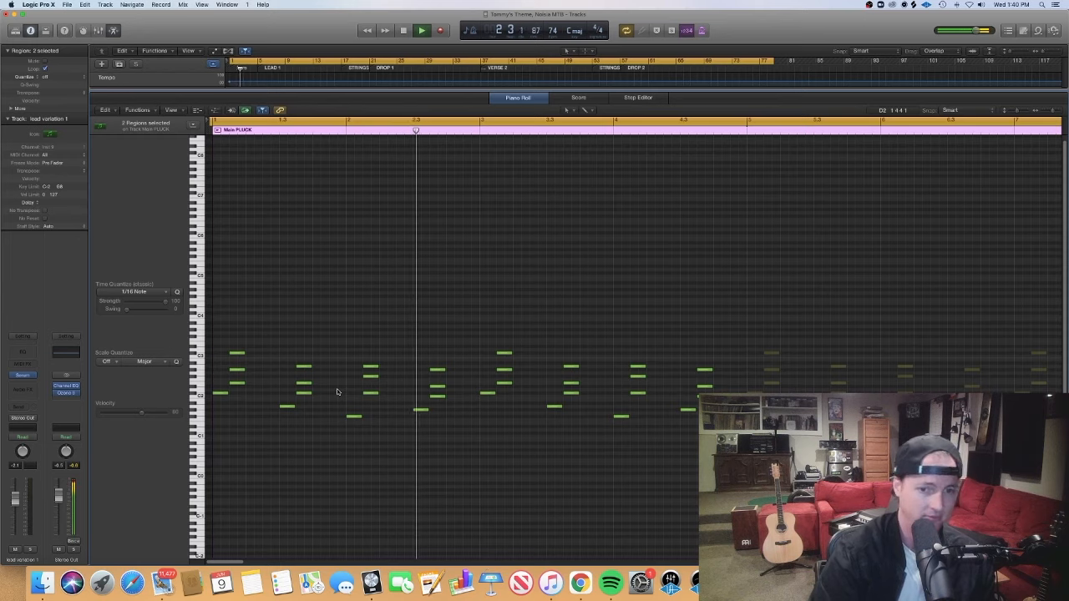
key("space")
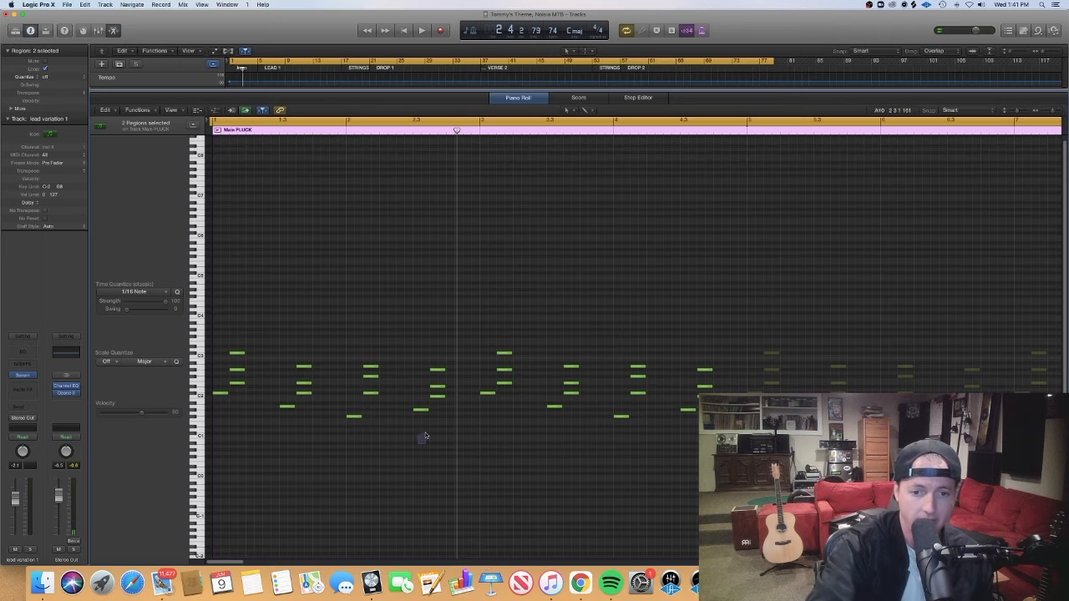
scroll(431, 428, "right", 1)
scroll(431, 428, "left", 1)
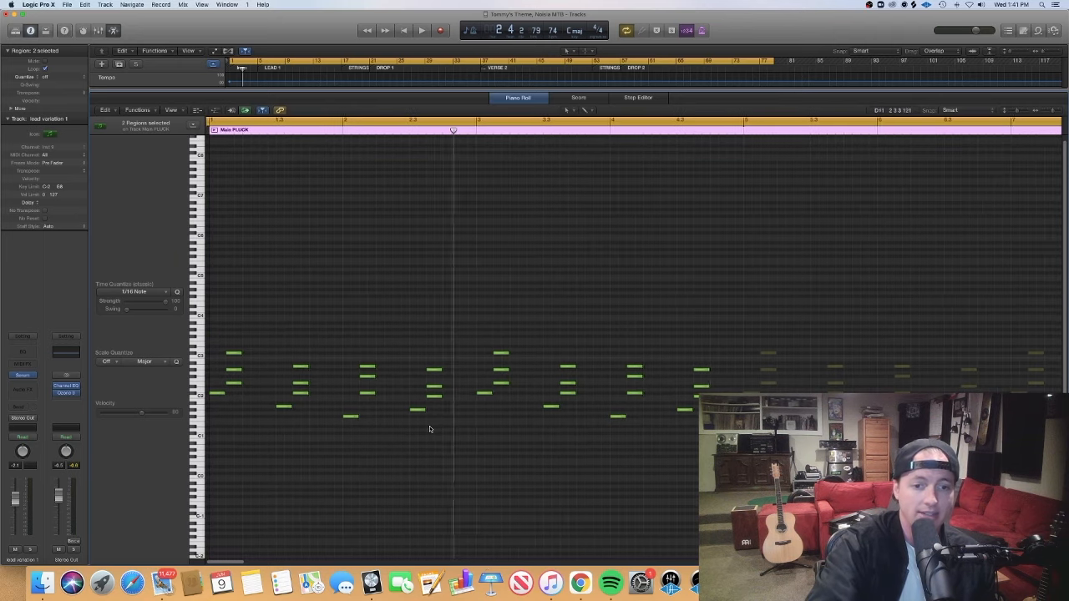
left_click_drag(254, 457, 239, 404)
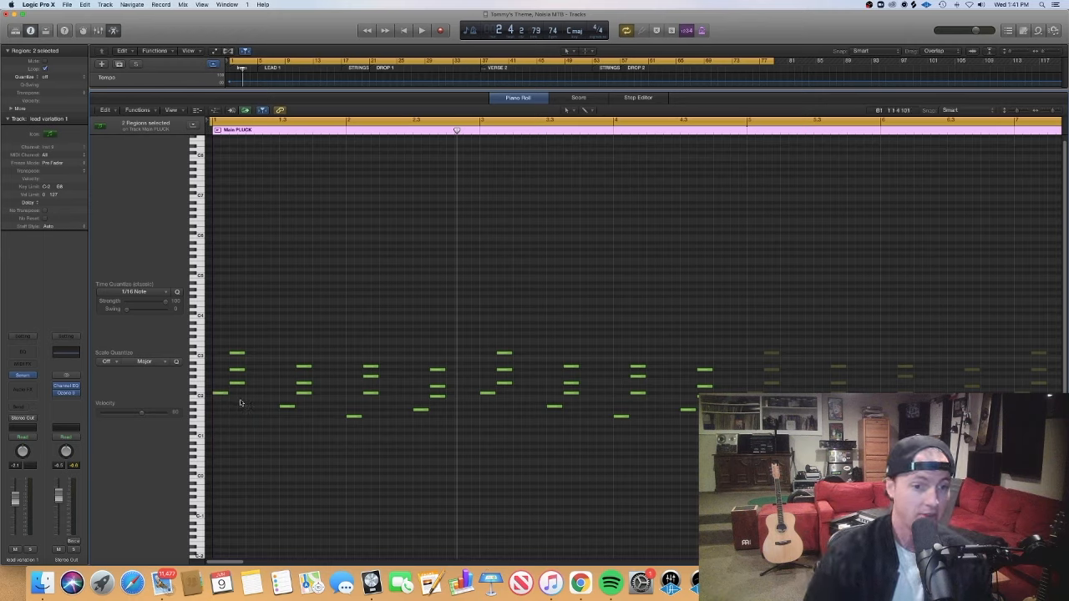
left_click_drag(267, 407, 246, 364)
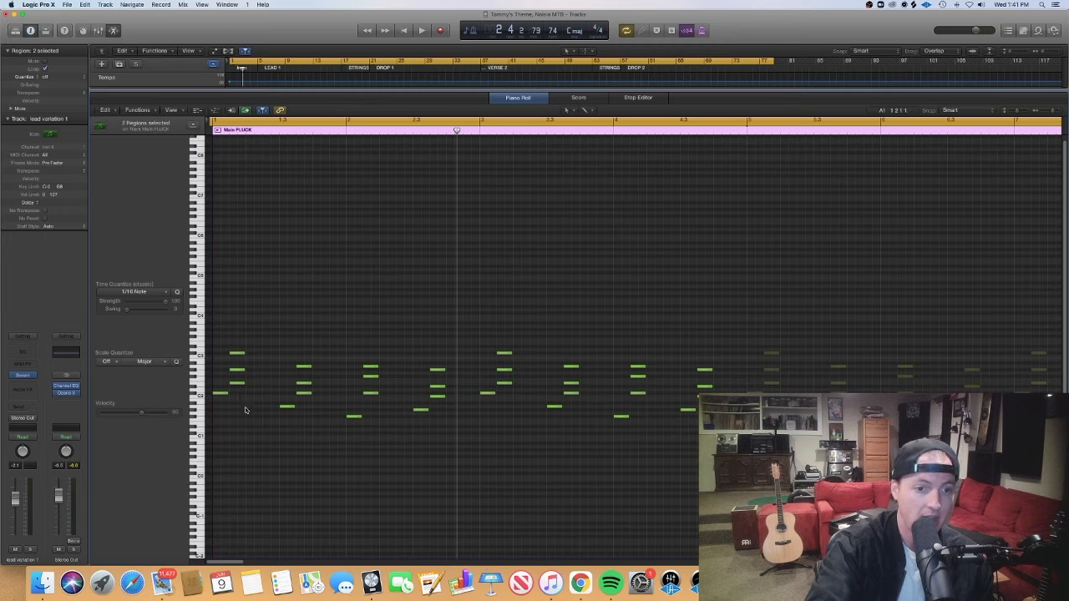
left_click_drag(249, 400, 256, 352)
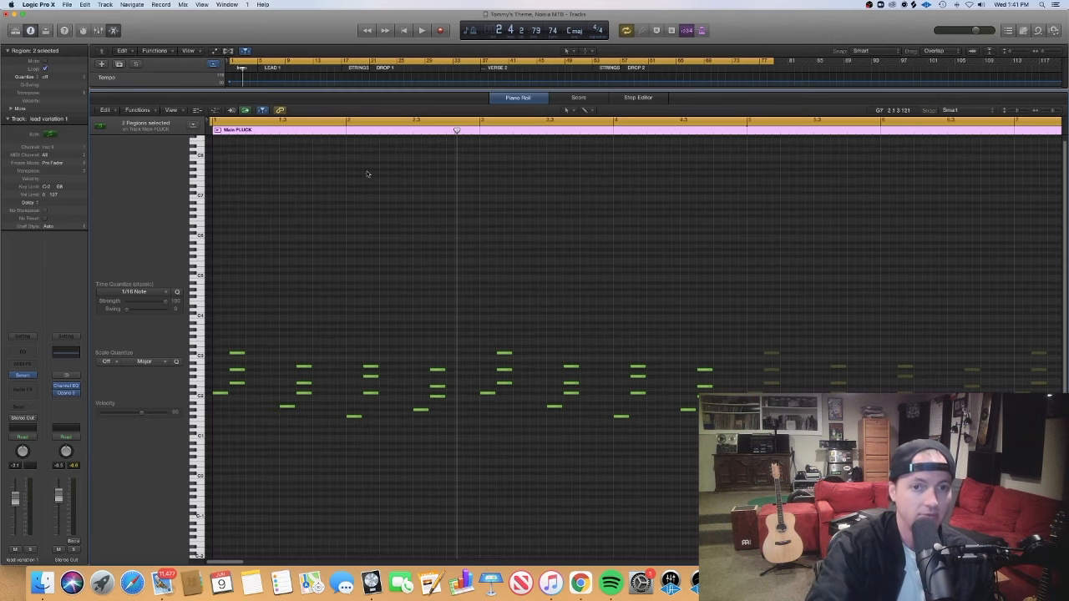
Open the notes of the first two Intro talking bass regions in the Piano Roll with no note selected
key("p")
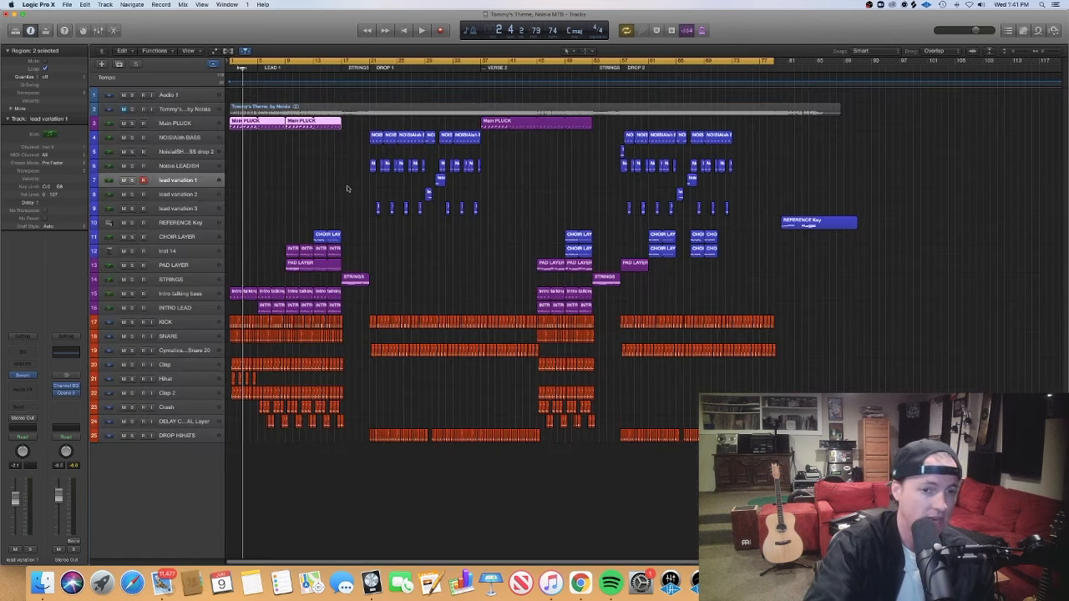
left_click(275, 234)
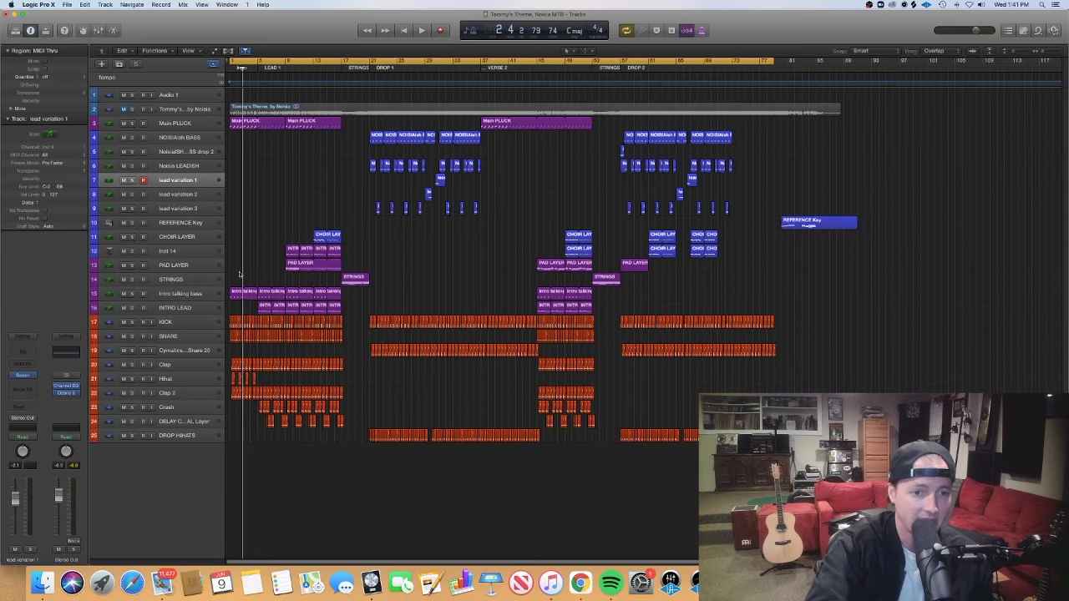
left_click_drag(233, 281, 264, 293)
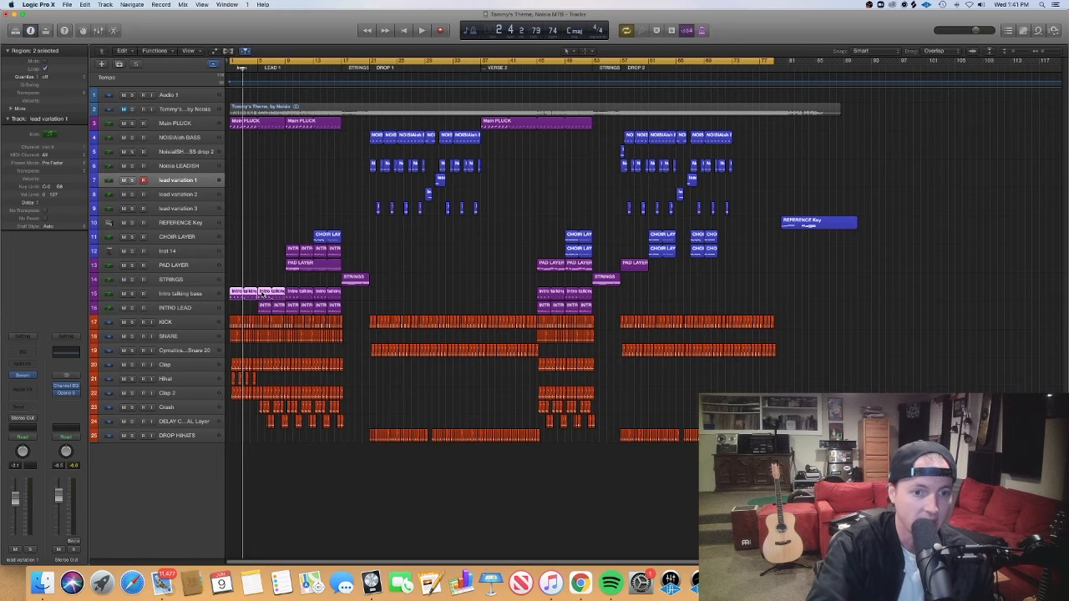
key("p")
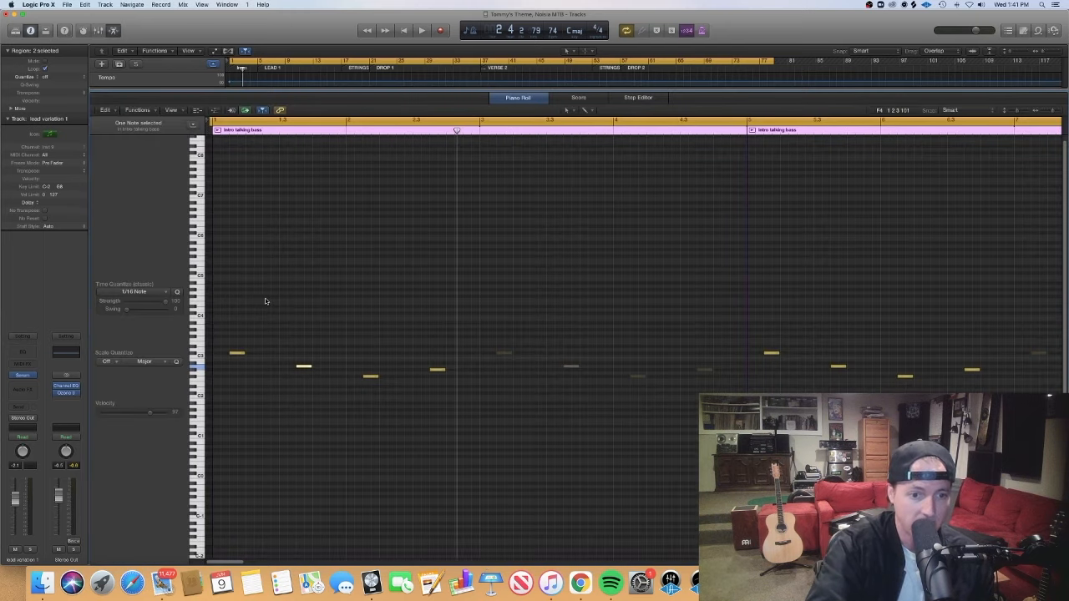
left_click(263, 305)
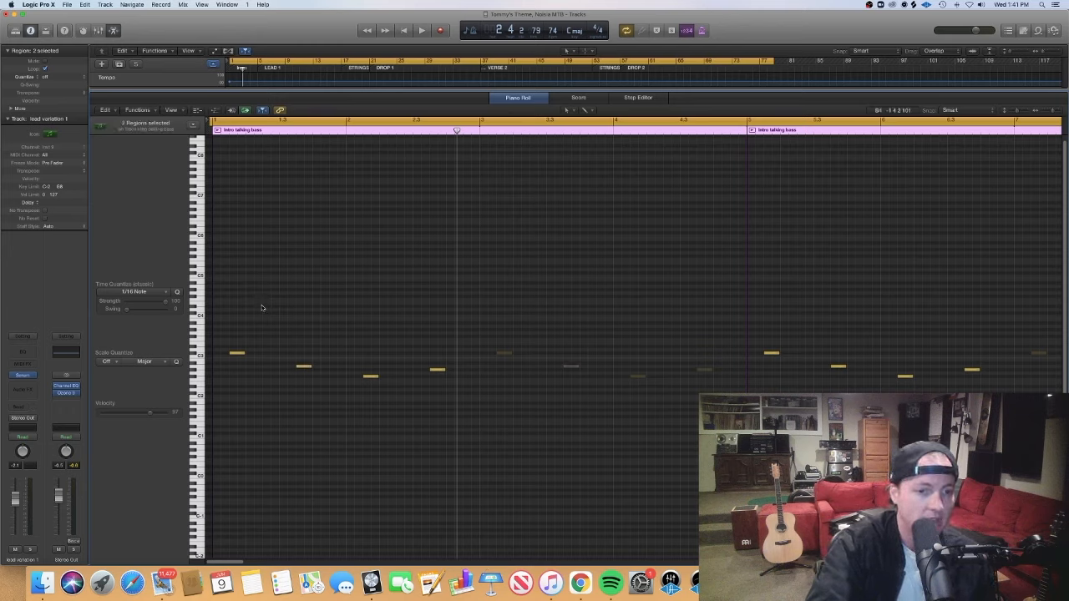
Audition the first four Intro talking bass notes one by one, and return to the arrangement
key("Right")
key("Right")
key("Right")
key("Right")
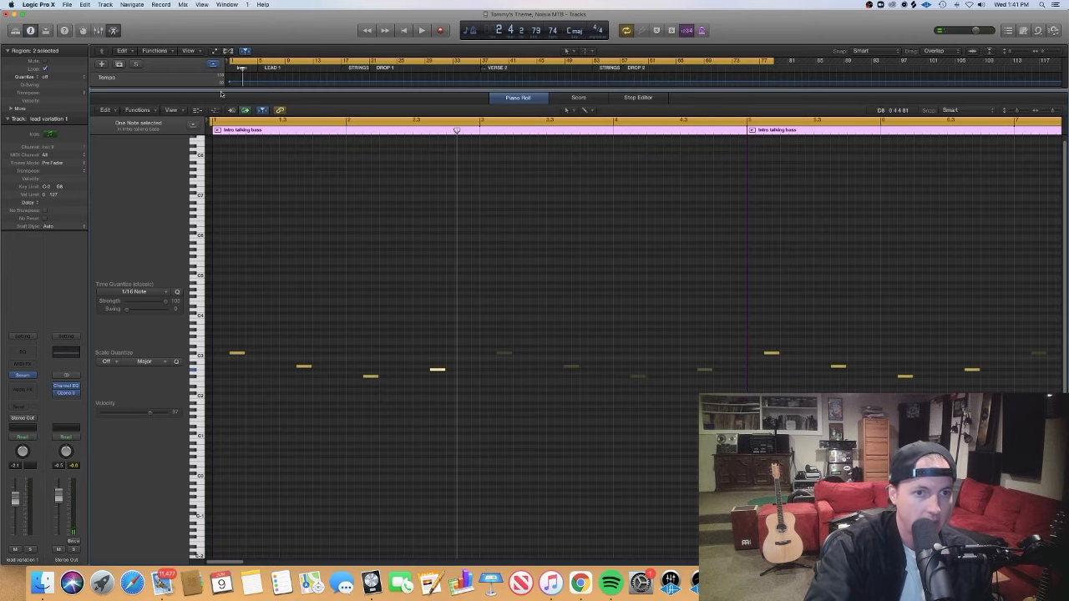
key("p")
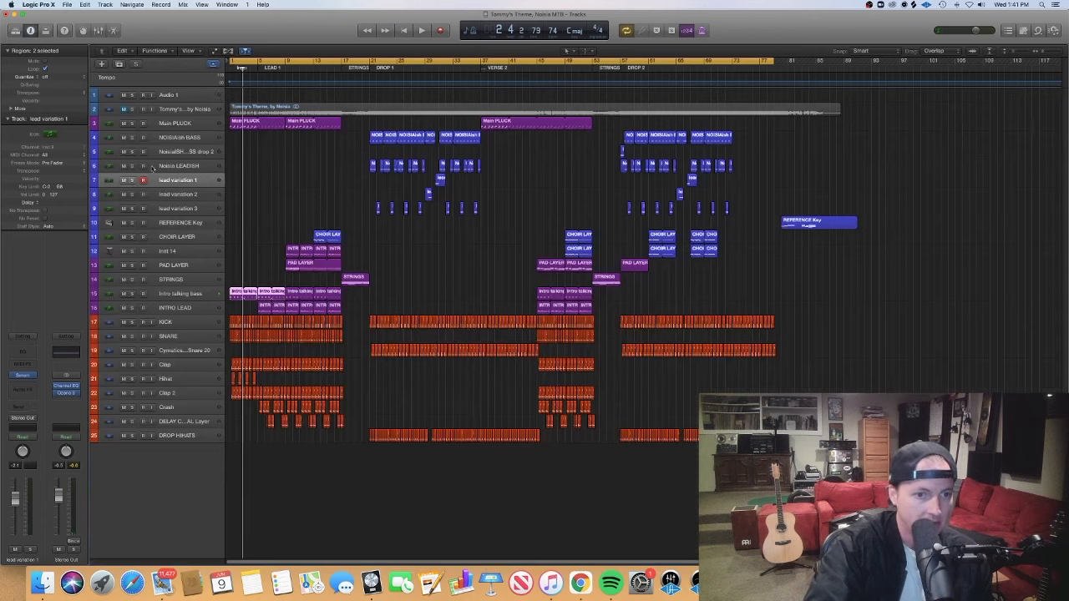
Solo Intro talking bass and Main PLUCK, listen to them together, stop playback and turn both solos off
left_click(131, 293)
key("space")
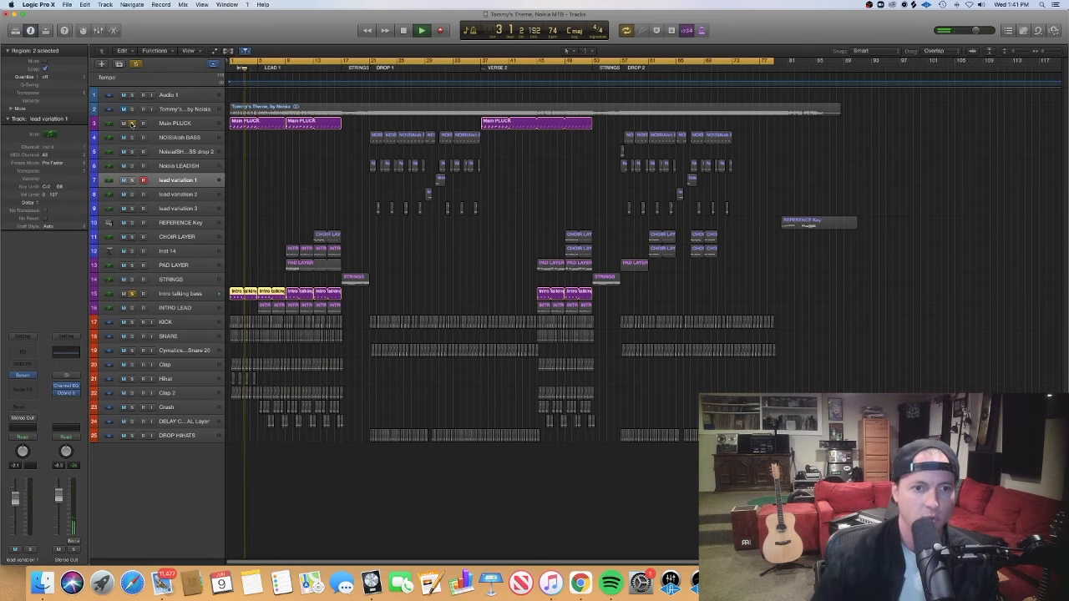
left_click(132, 124)
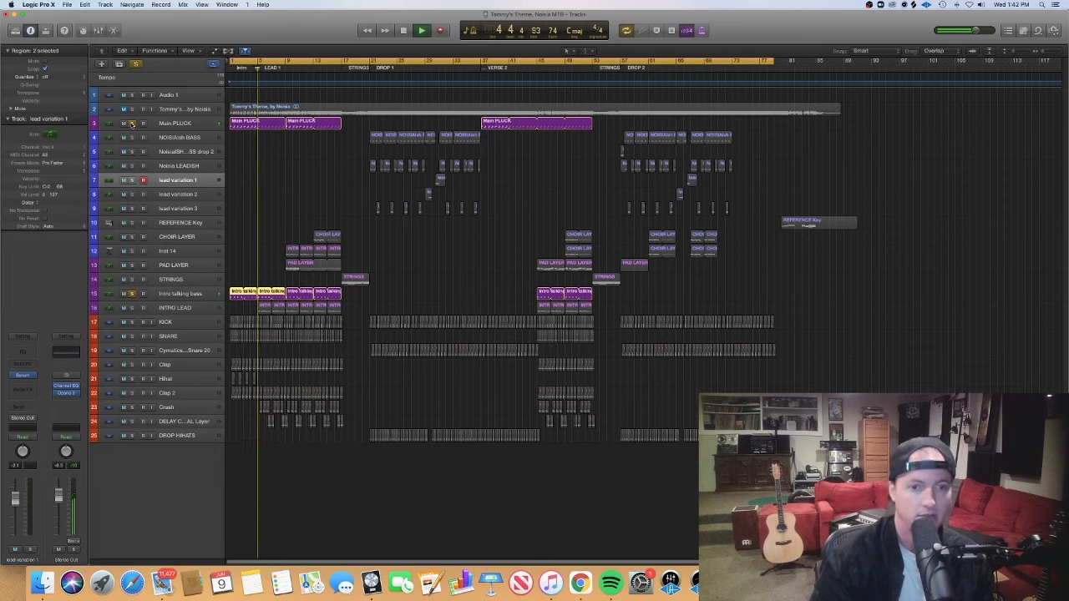
key("space")
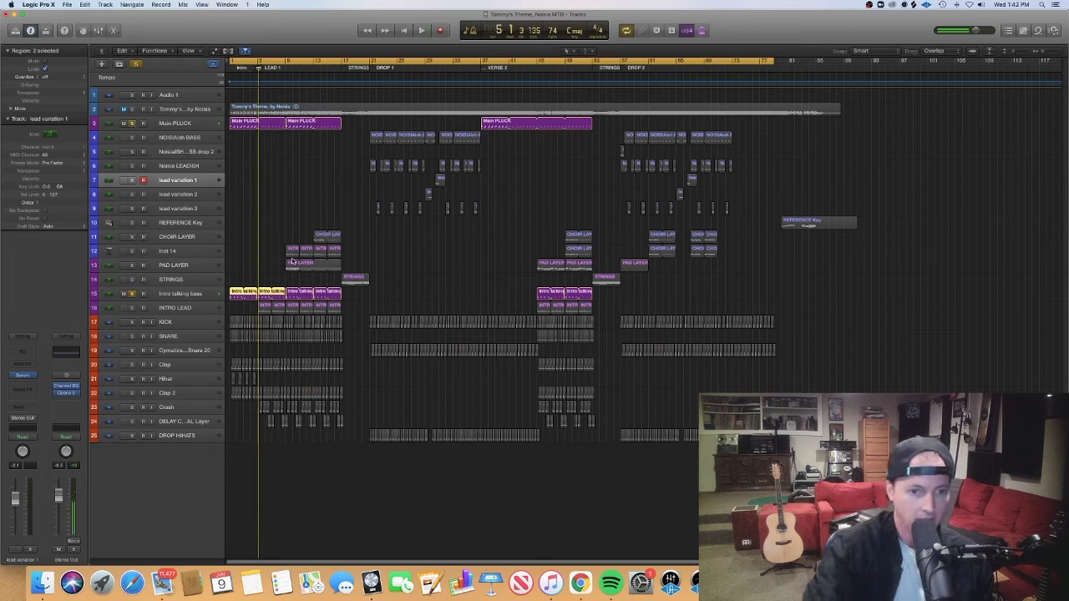
left_click(132, 293)
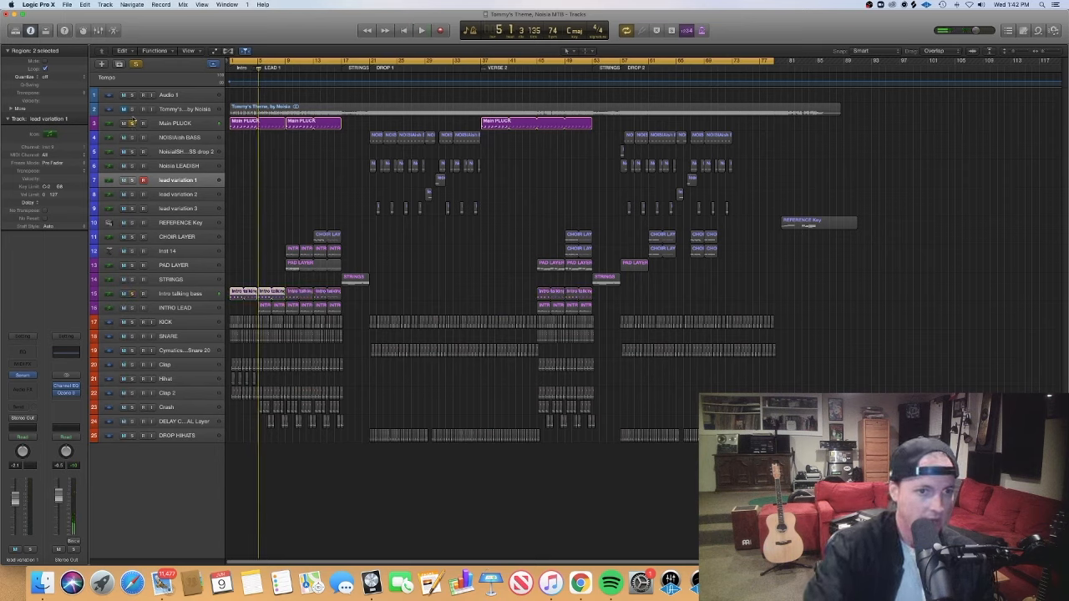
left_click(132, 123)
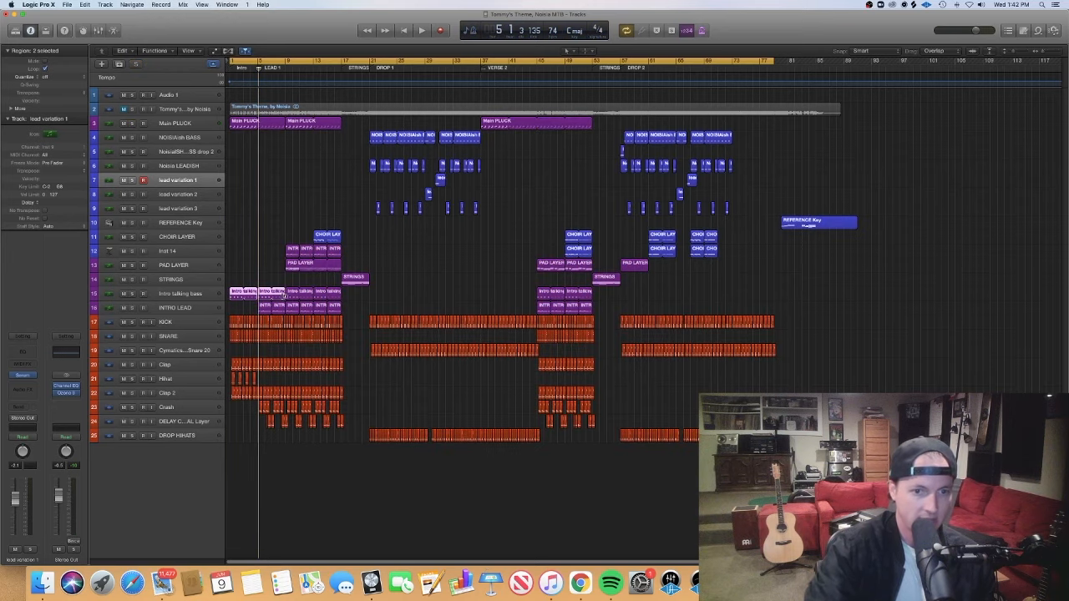
Examine the kick, snare, clap and hi-hat pattern in the opening bars of the intro, with no region selected
scroll(316, 365, "up", 10)
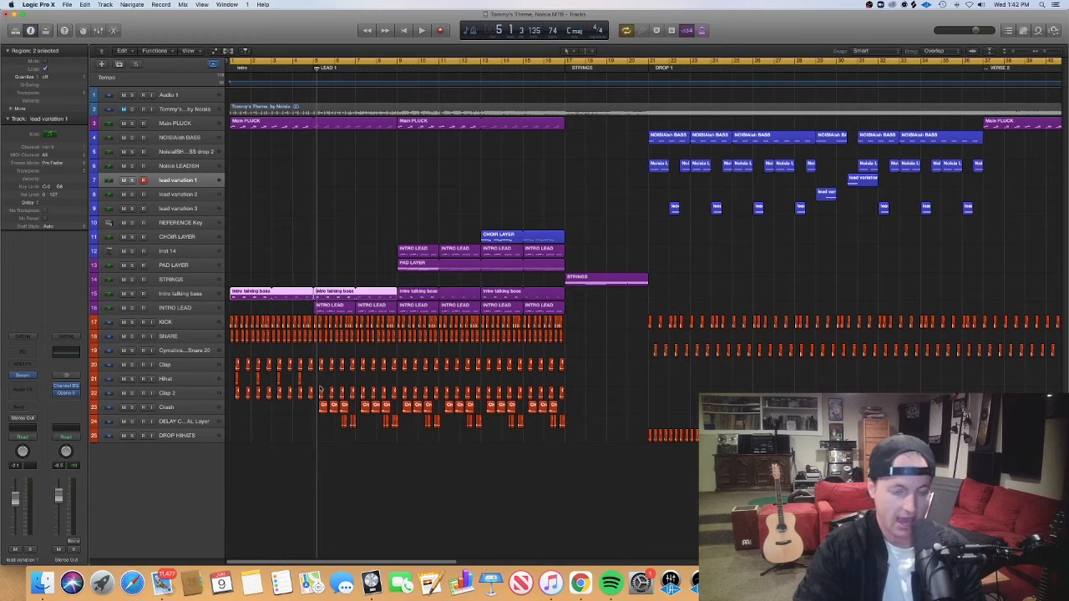
scroll(320, 390, "up", 5)
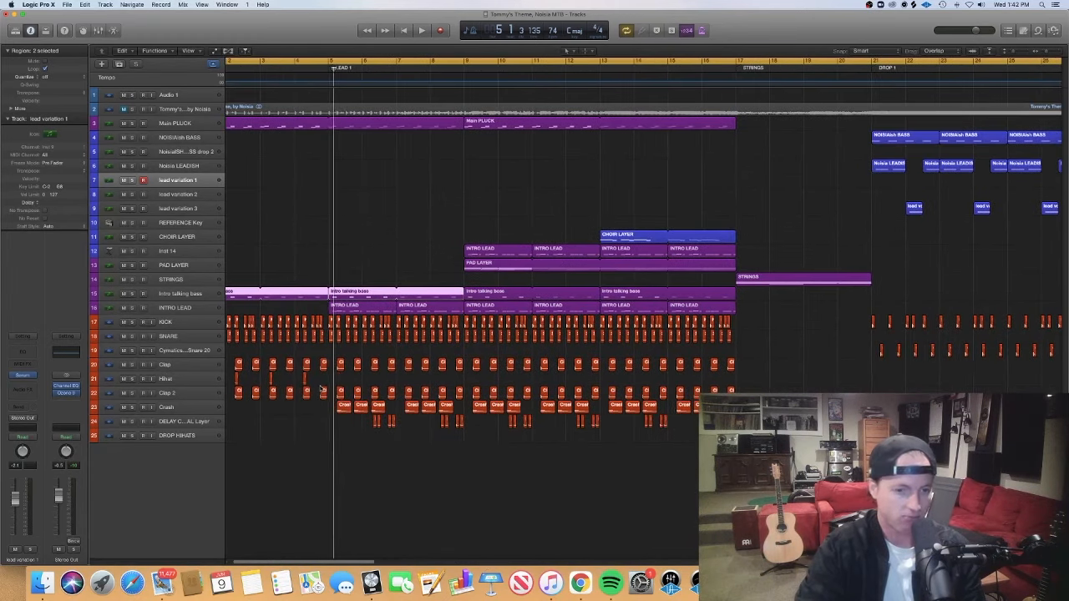
scroll(320, 391, "up", 6)
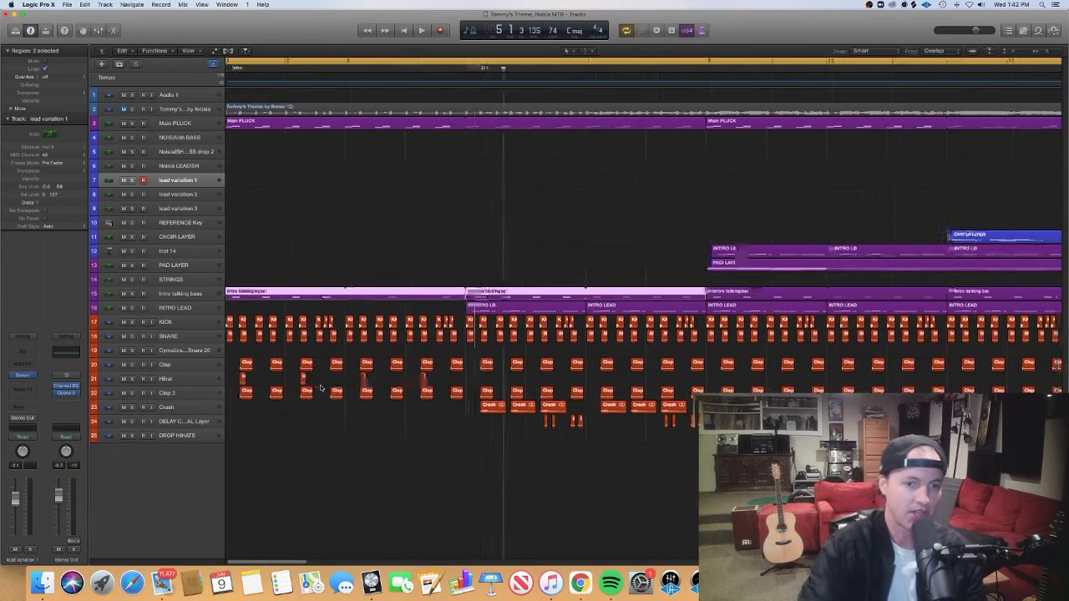
scroll(319, 390, "up", 3)
scroll(320, 389, "up", 3)
scroll(316, 385, "up", 5)
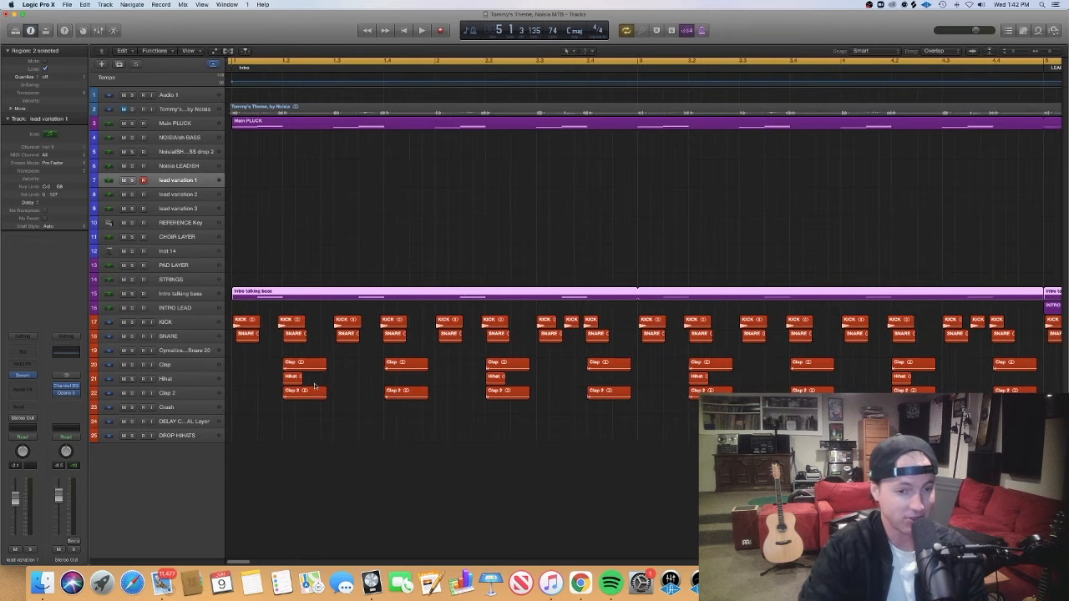
scroll(316, 386, "up", 4)
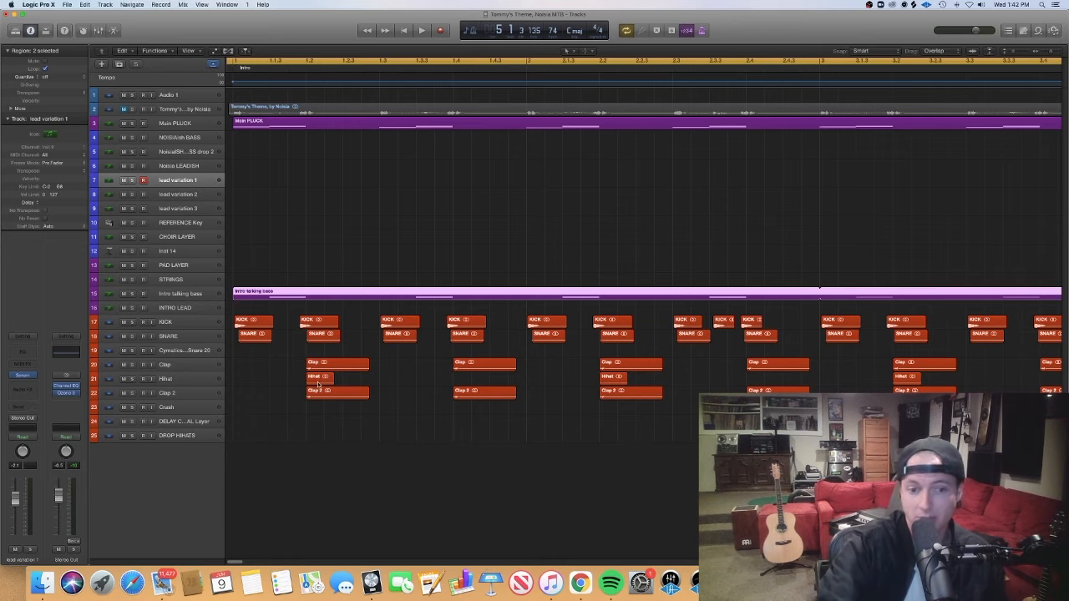
scroll(296, 391, "up", 2)
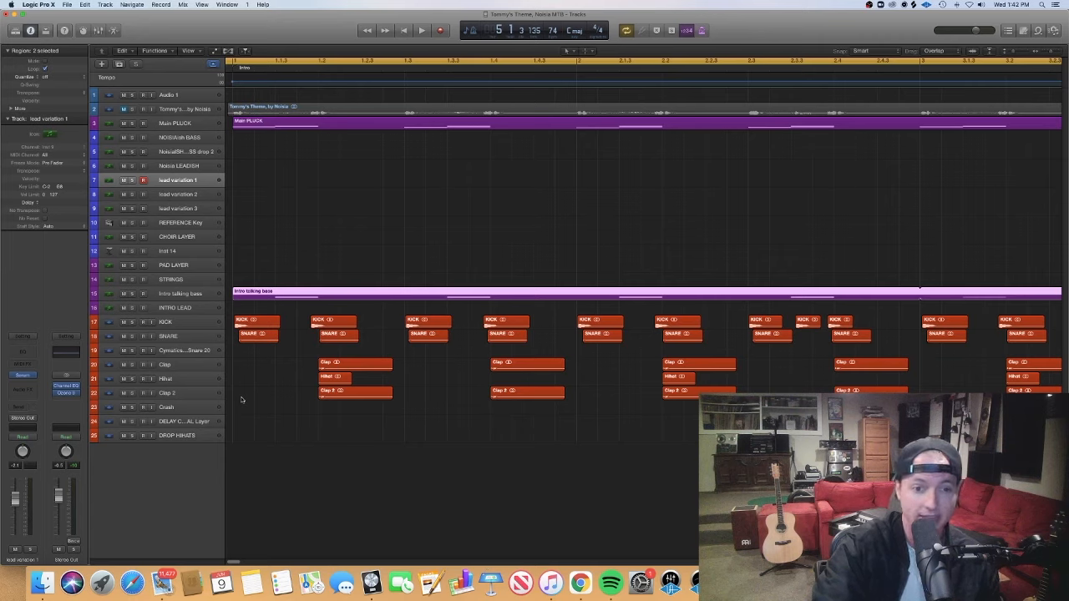
left_click(248, 383)
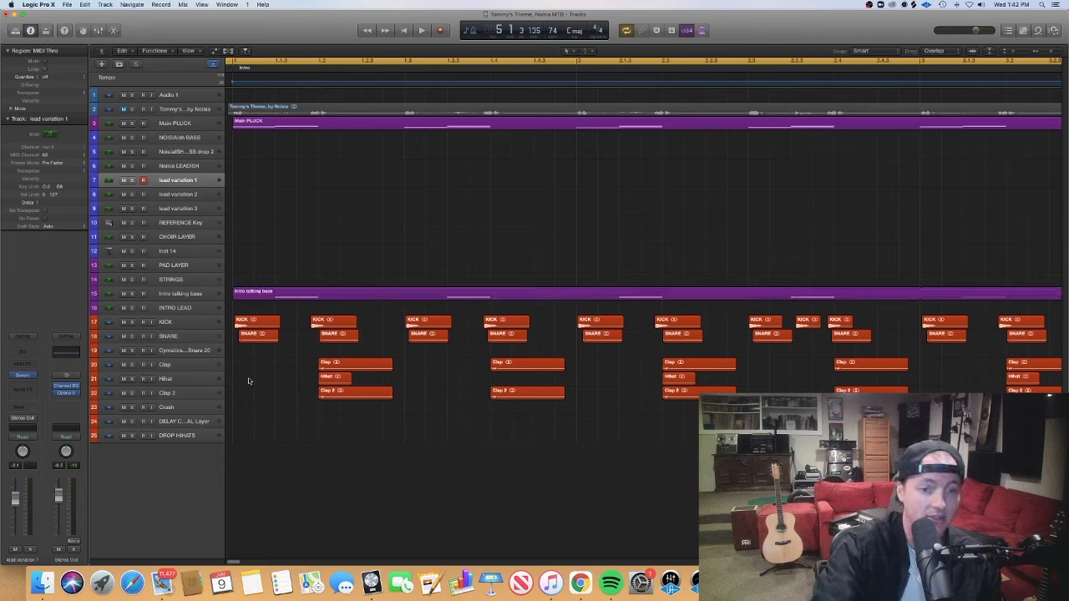
Box-select the intro's second, third and fourth kick-and-snare pairs in turn, and clear the selection
left_click_drag(263, 372, 328, 330)
left_click_drag(407, 359, 433, 325)
left_click_drag(468, 356, 491, 324)
left_click(460, 369)
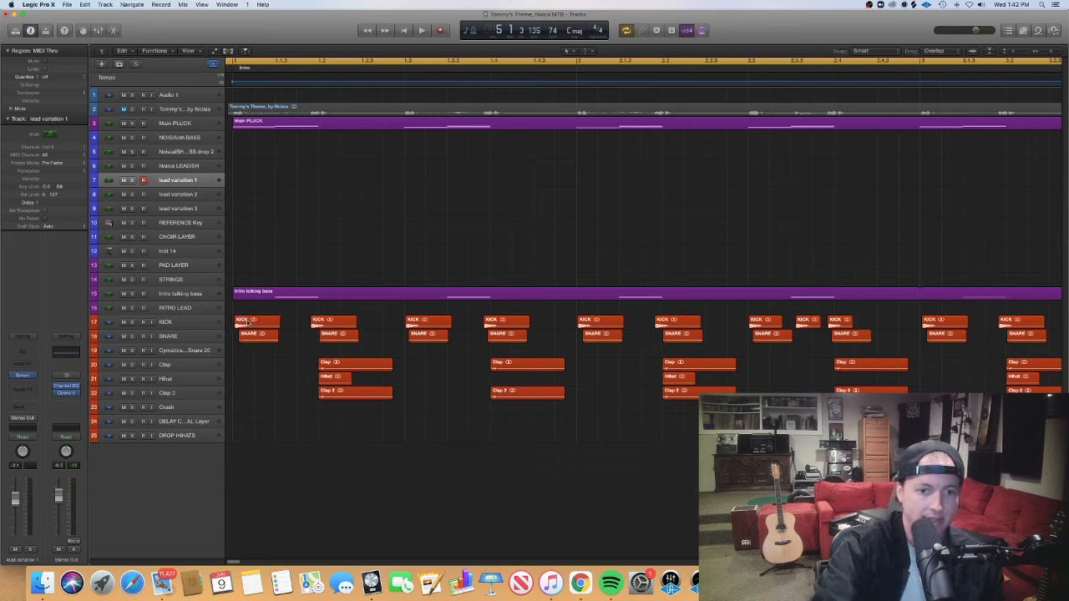
Select the intro's second kick, its first four snares one by one, and box-select the fifth kick-and-snare pair
left_click(321, 327)
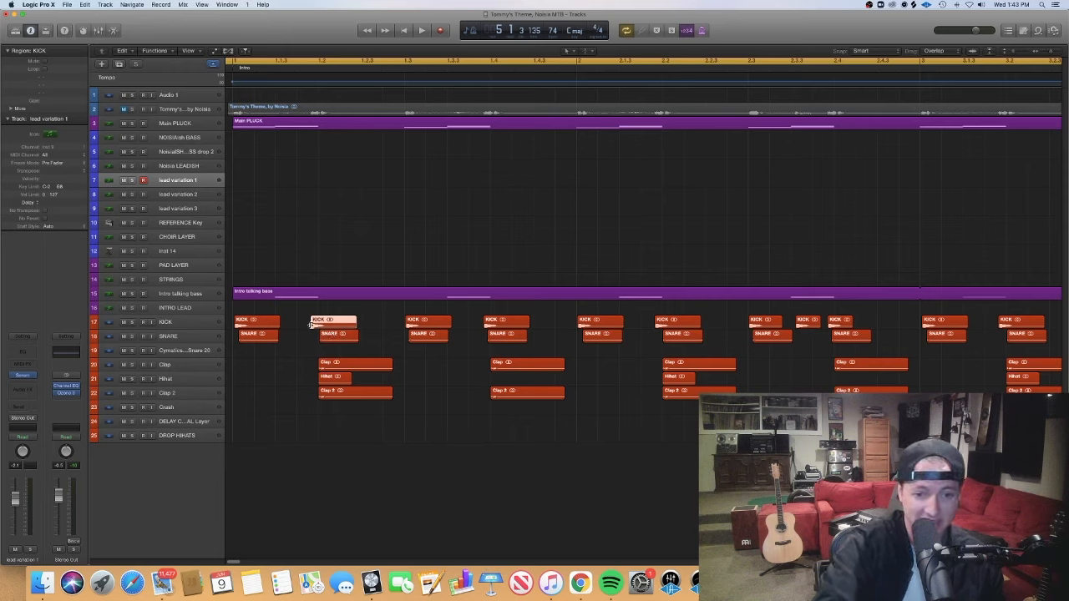
left_click(311, 334)
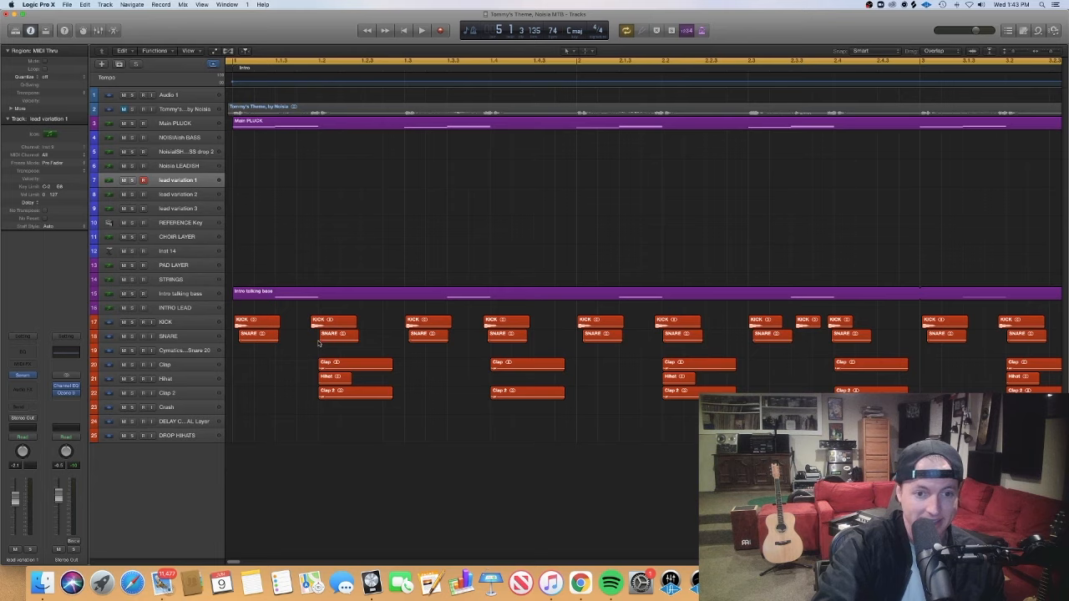
left_click(264, 335)
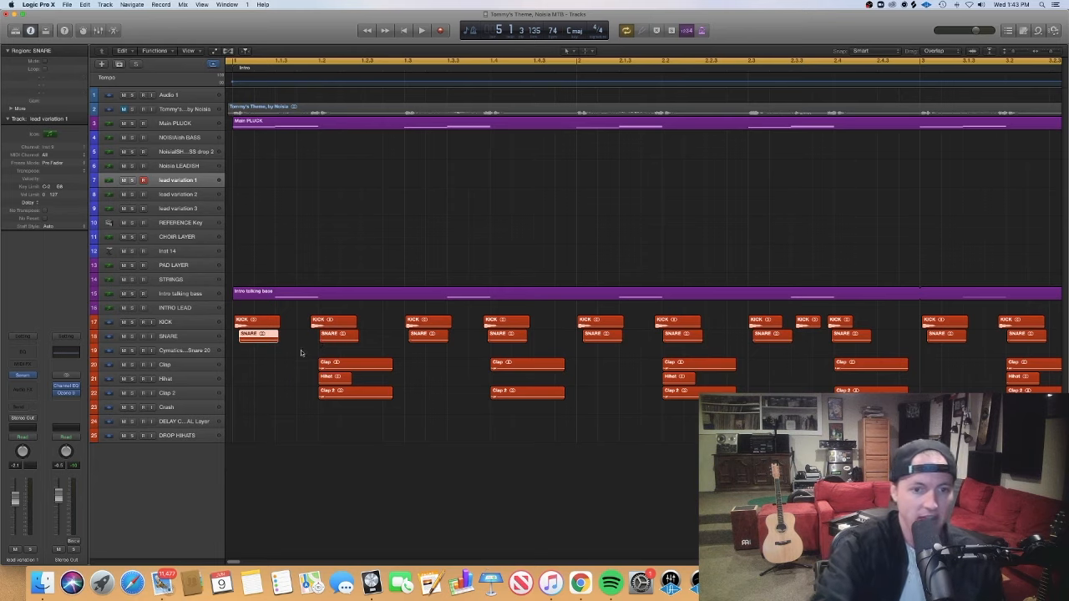
left_click(330, 338)
left_click(428, 337)
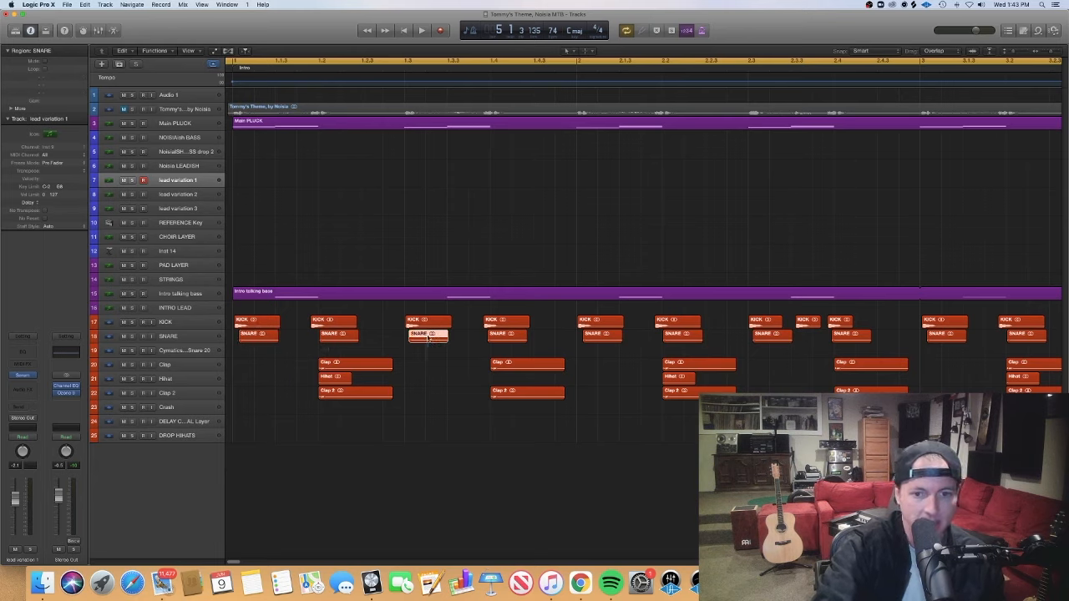
left_click(509, 336)
left_click_drag(598, 360, 598, 324)
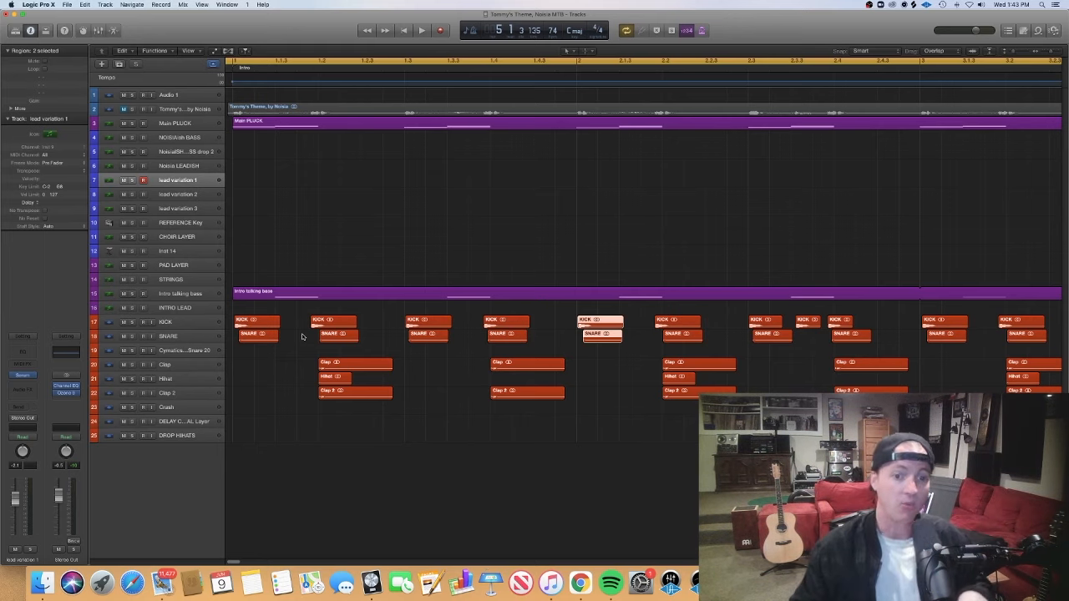
Solo the drum tracks from KICK through Clap 2 and clear the region selection
left_click_drag(130, 323, 133, 395)
scroll(204, 421, "right", 1)
scroll(204, 422, "left", 2)
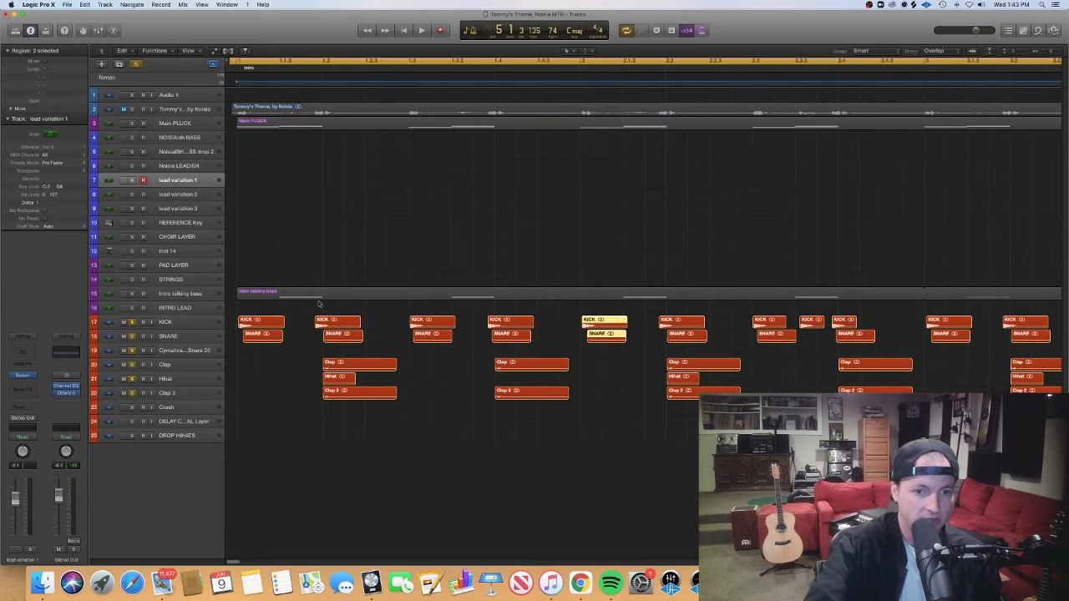
left_click(361, 439)
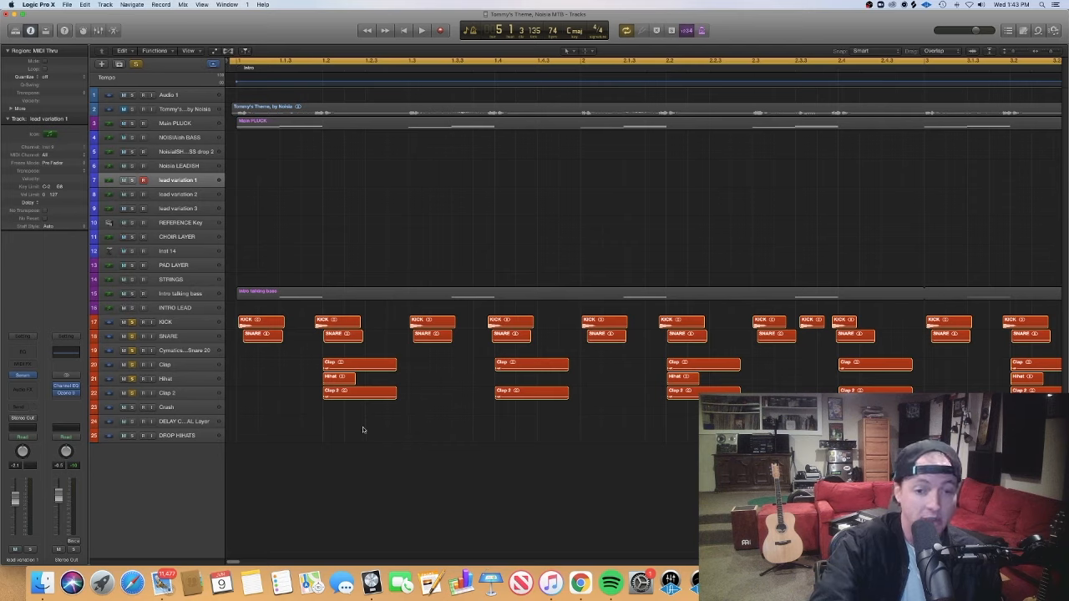
Select the Clap track and the Hihat track in turn, and open and close the Hihat's H-Delay plug-in
left_click(174, 366)
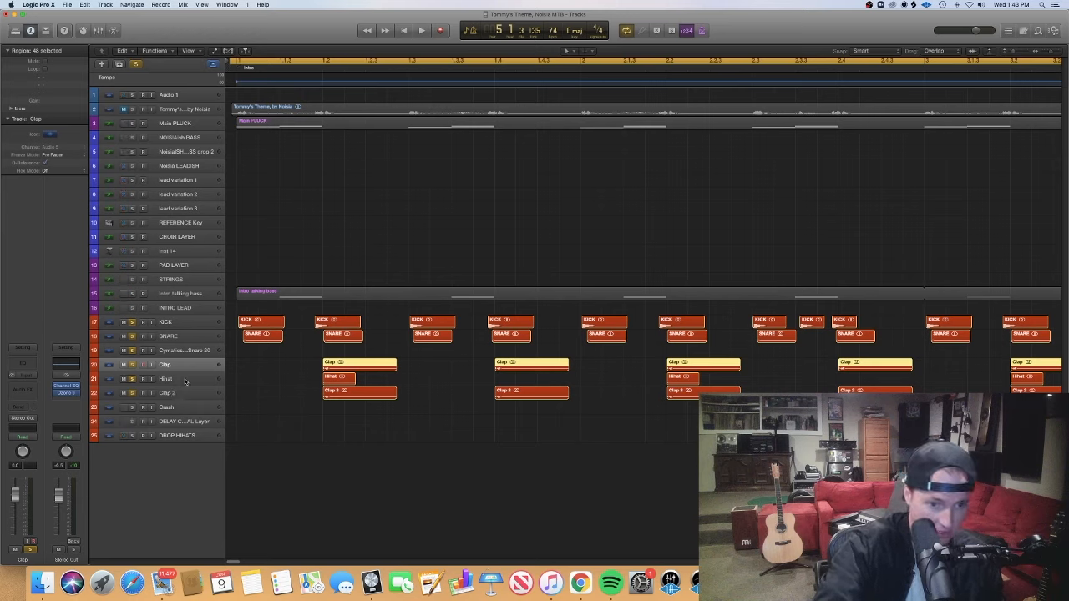
left_click(179, 380)
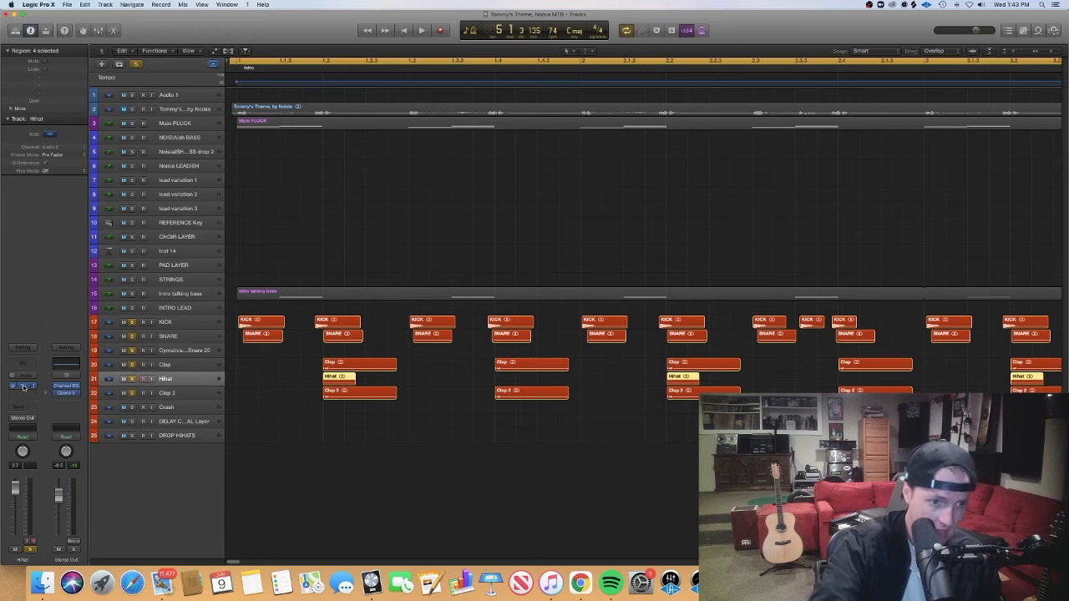
left_click(21, 386)
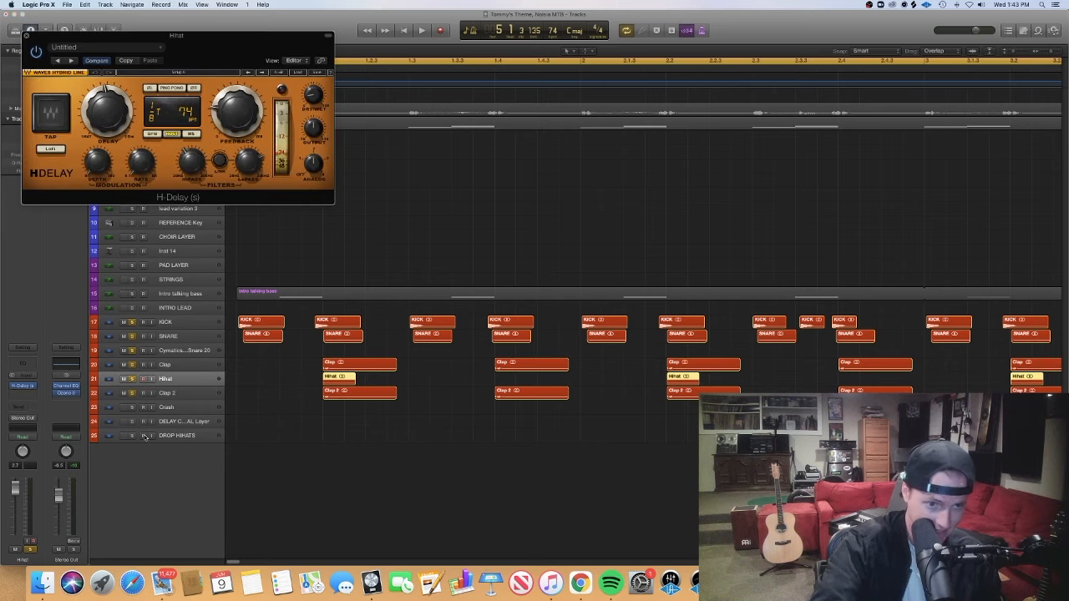
left_click(26, 36)
Listen to the soloed intro drums from bar 1, stop playback after bar 5 begins, and clear the region selection
left_click(238, 70)
key("space")
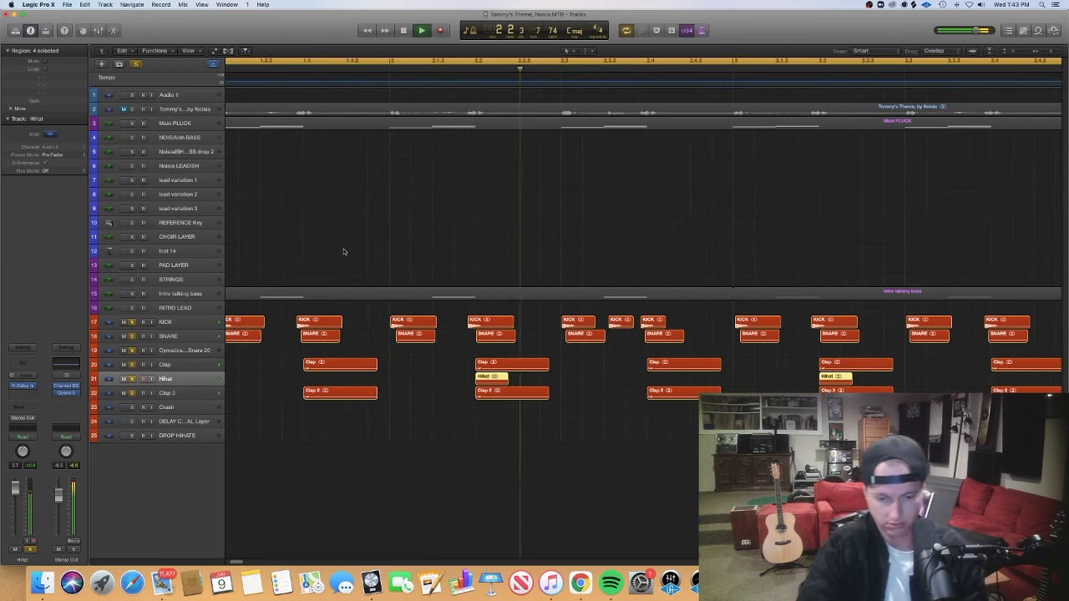
key("super+Left")
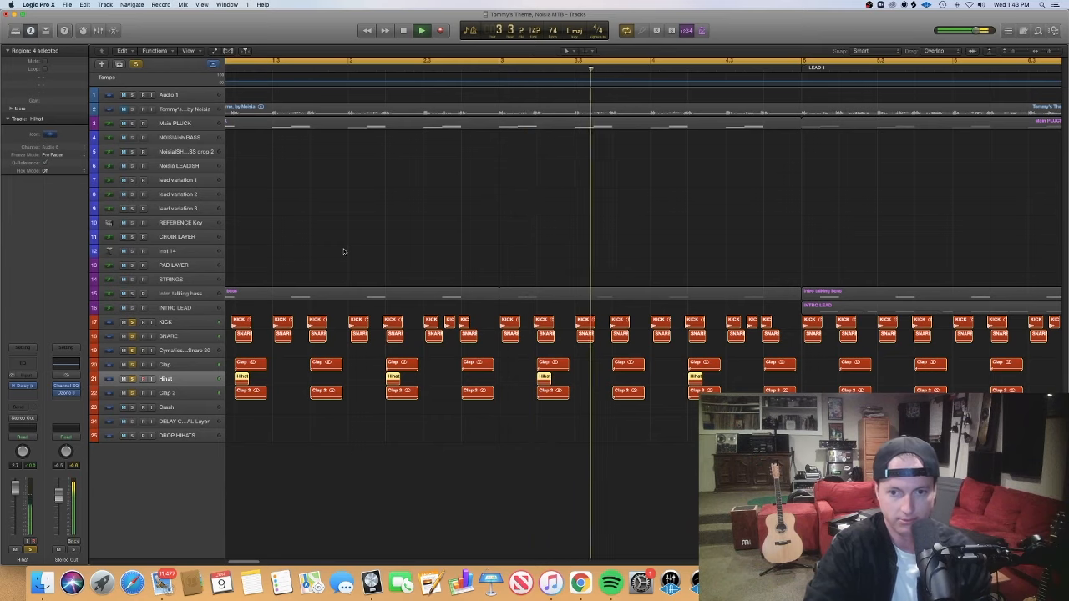
key("super+Right")
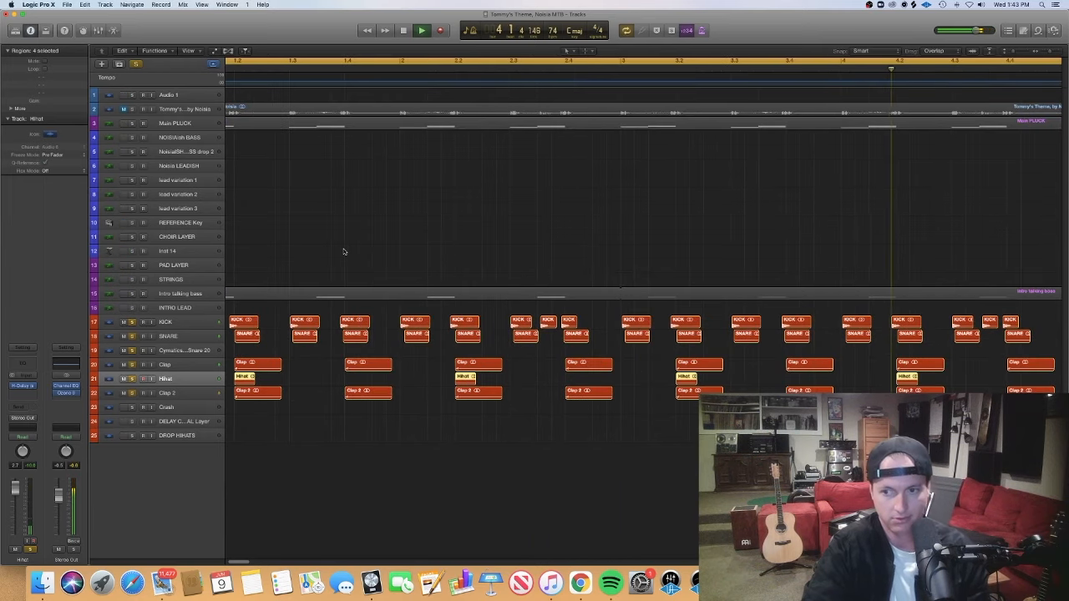
key("super+Left")
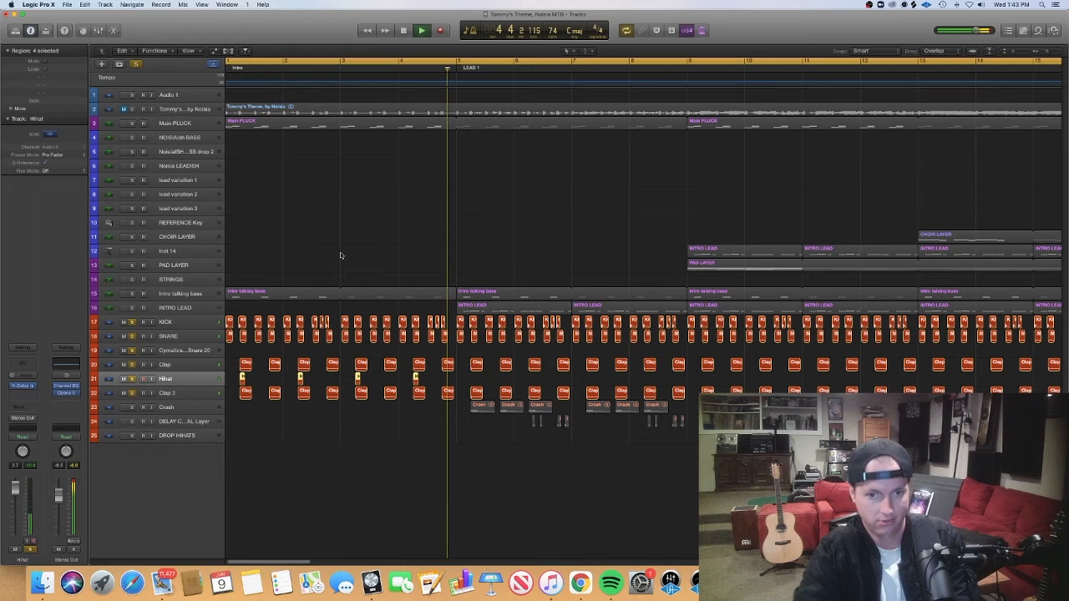
key("space")
left_click(399, 467)
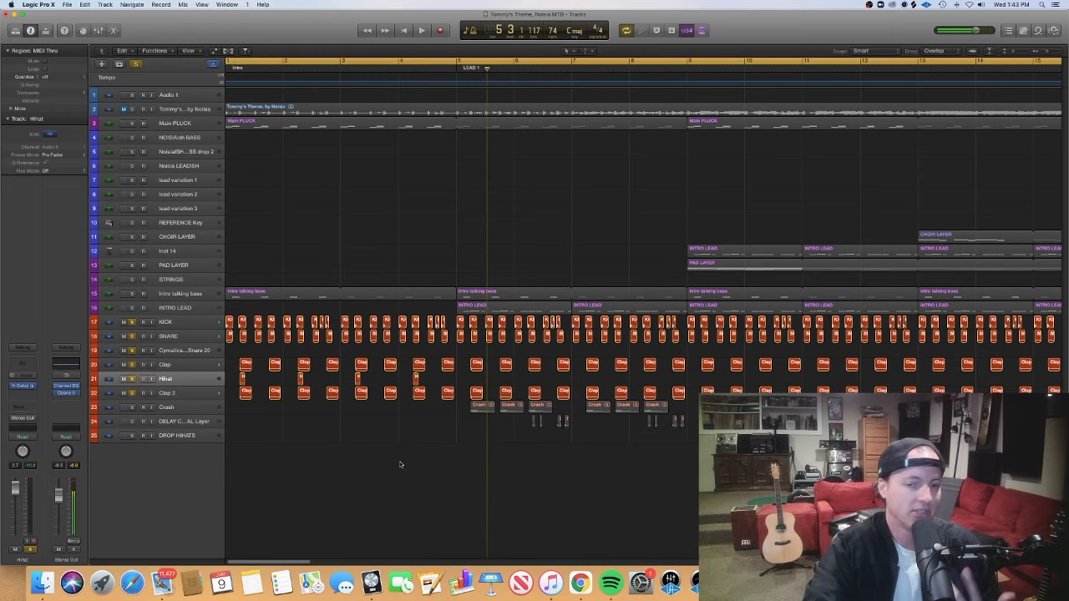
Add the Crash, DELAY CYMBAL Layer and DROP HIHATS tracks to the soloed drums
scroll(401, 466, "left", 1)
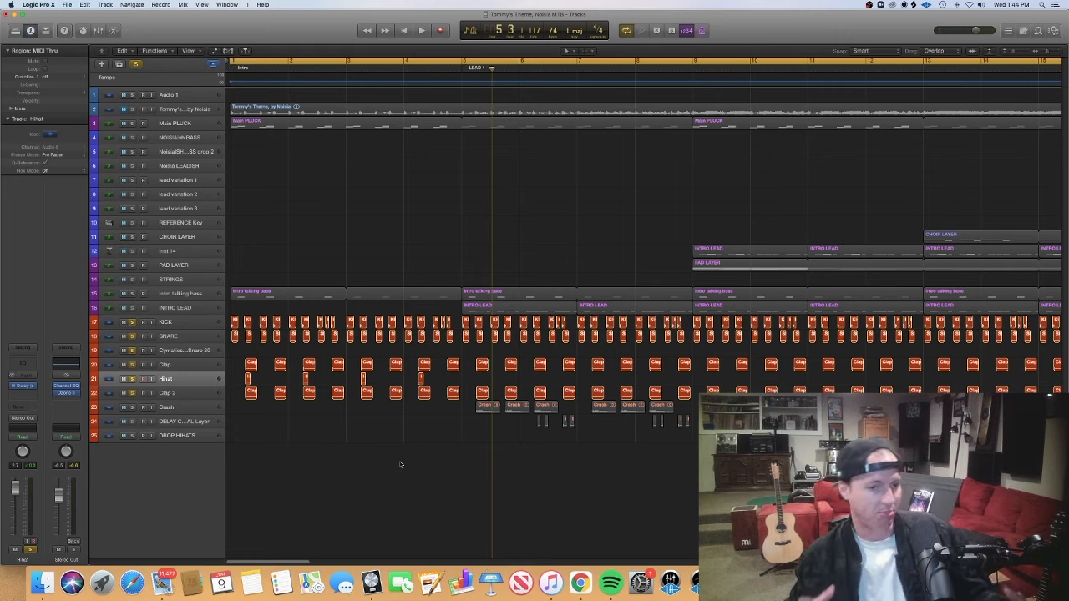
left_click(131, 408)
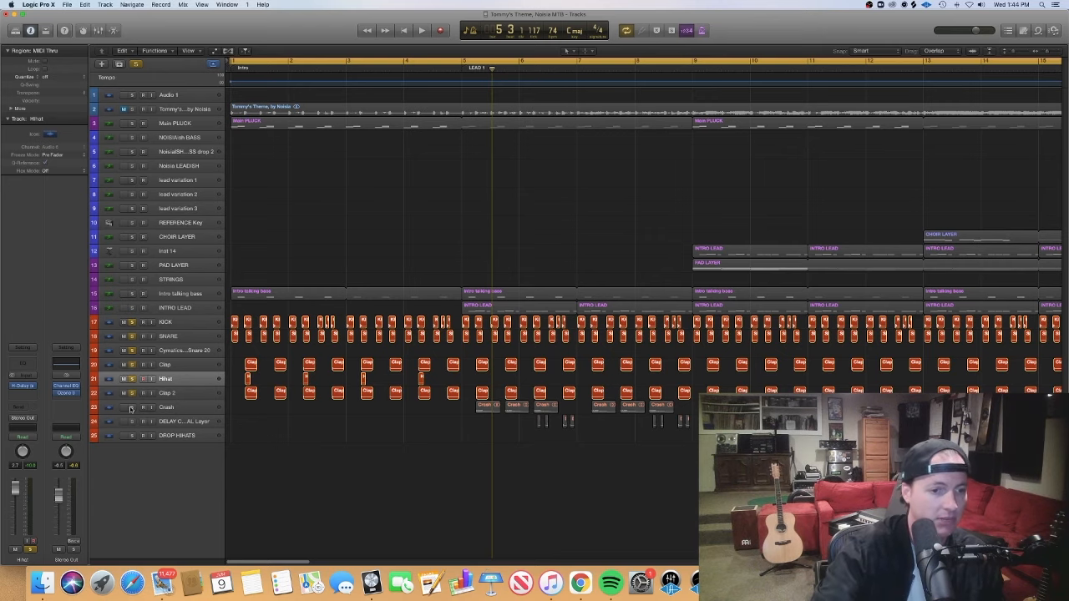
left_click(131, 408)
left_click(133, 437)
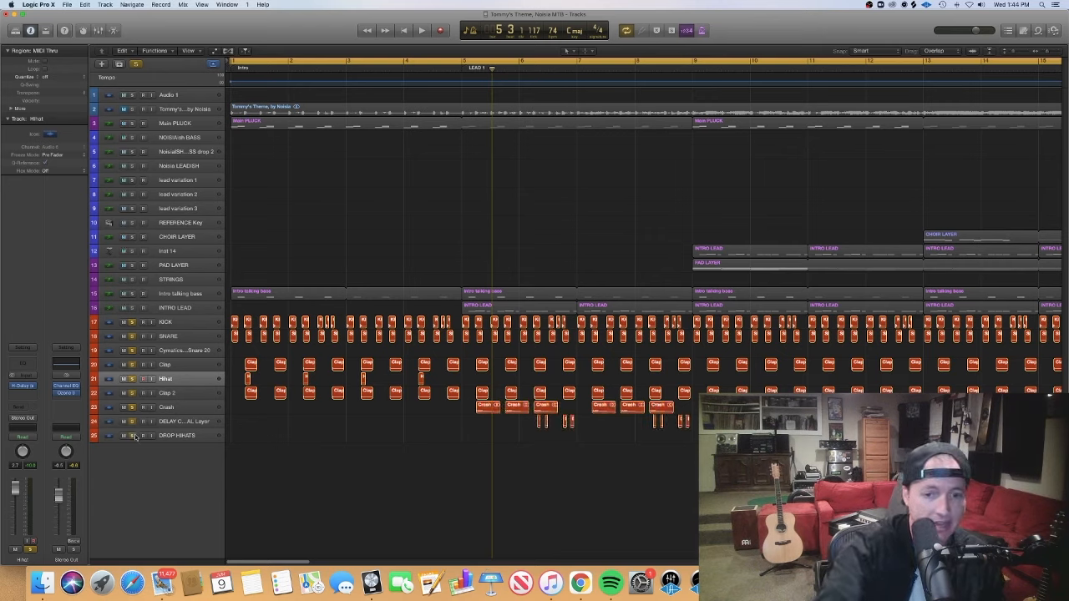
Listen to the soloed drums from the LEAD 1 marker at bar 5, selecting the DELAY CYMBAL Layer and Crash tracks, and stop playback
left_click(463, 68)
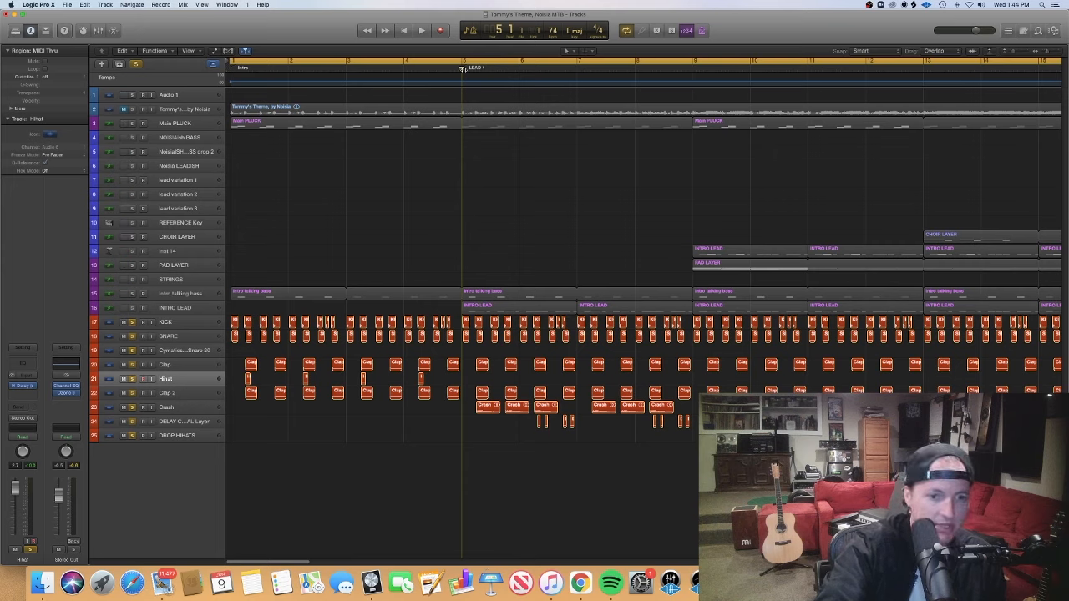
left_click(201, 422)
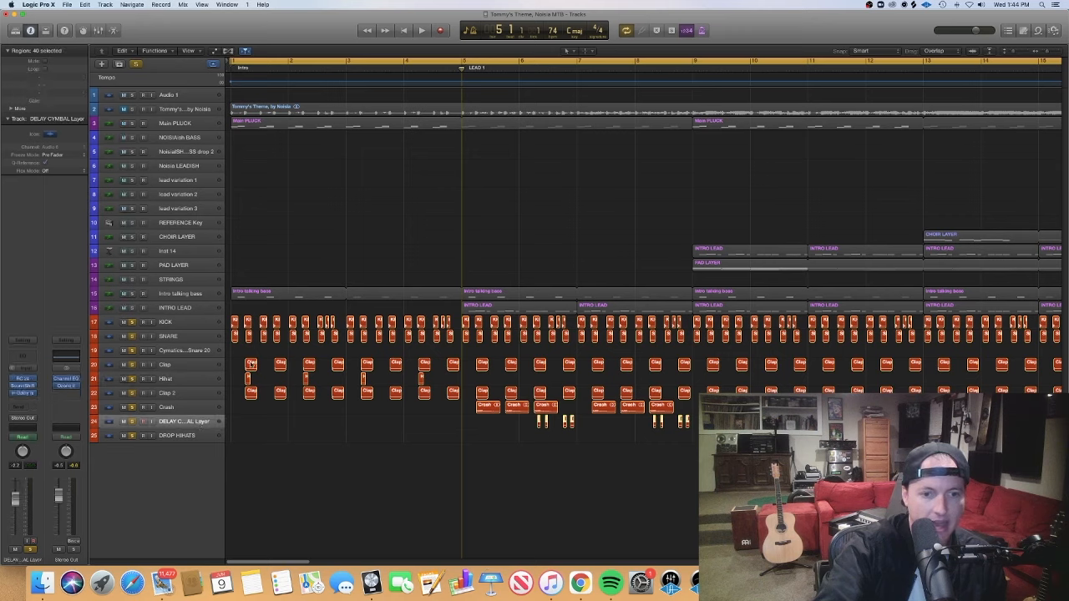
key("space")
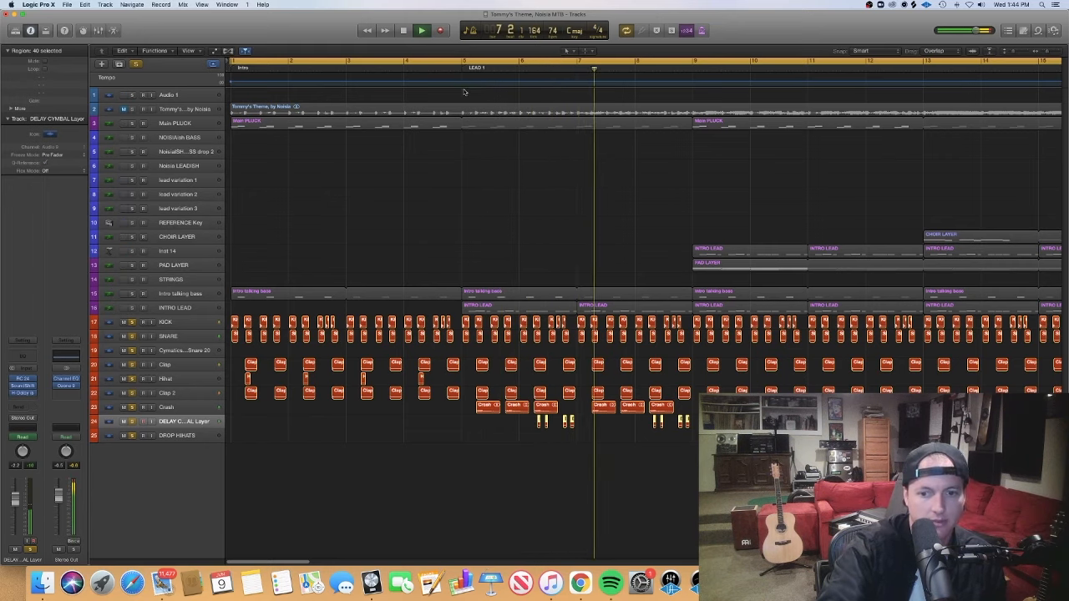
left_click(194, 411)
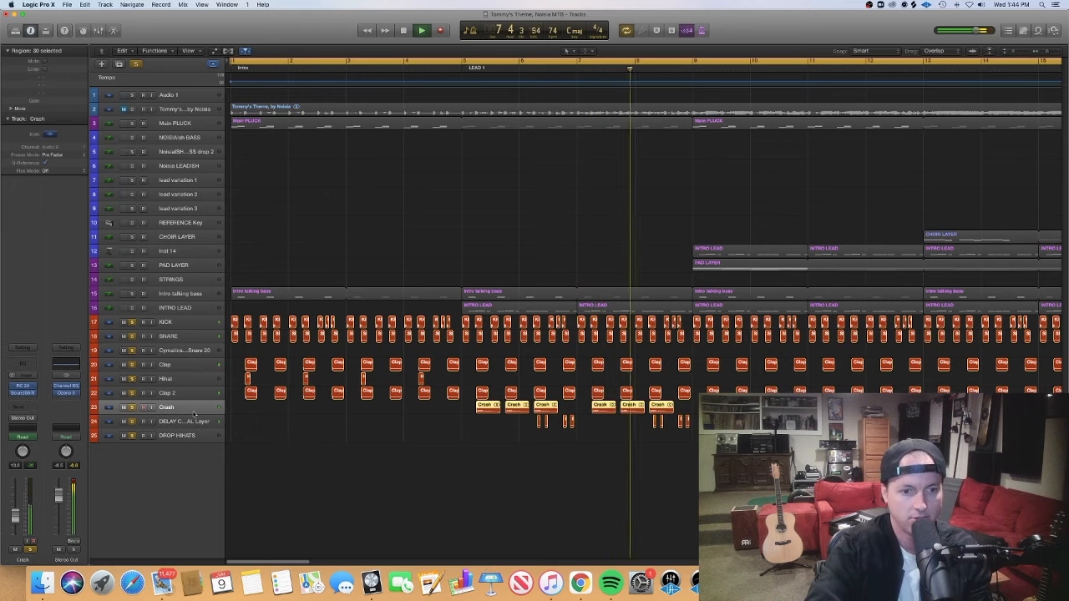
key("space")
left_click(451, 473)
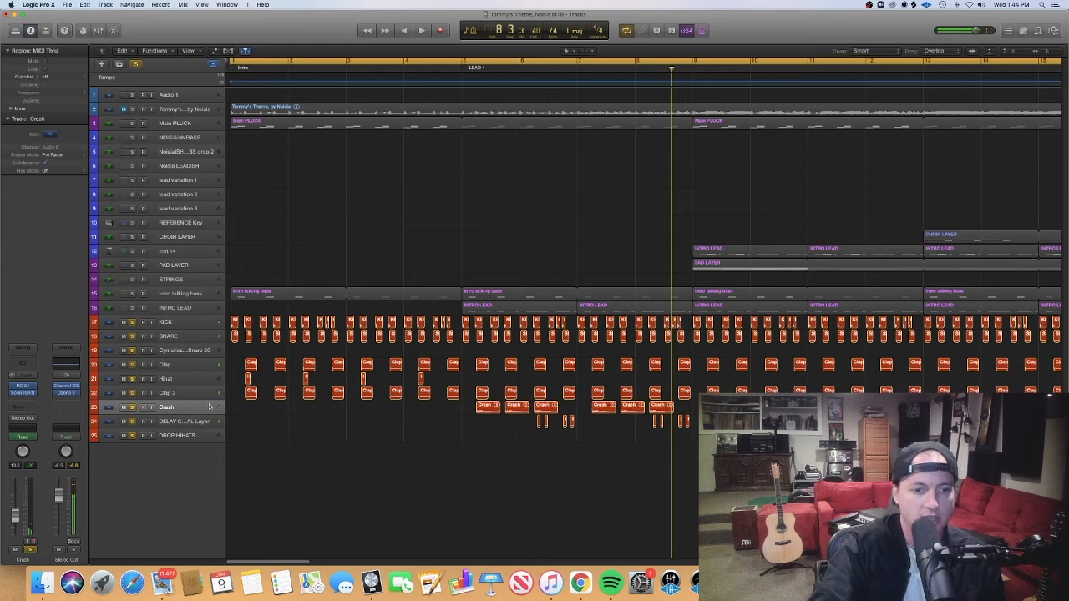
Show the track automation to examine the Crash and DELAY CYMBAL Layer lanes, and hide it again
left_click(512, 410)
left_click(510, 425)
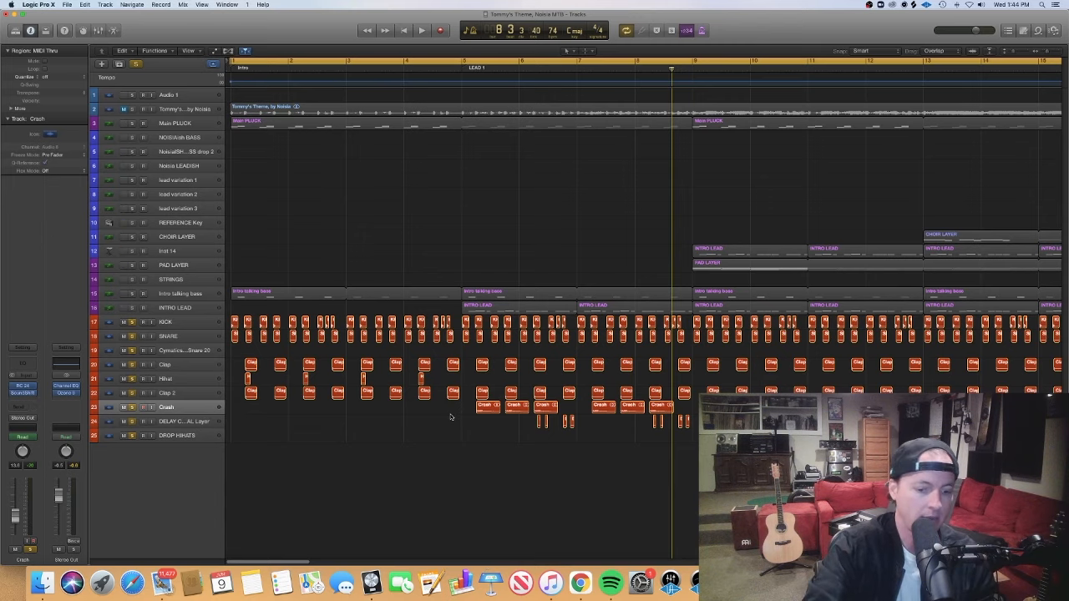
key("a")
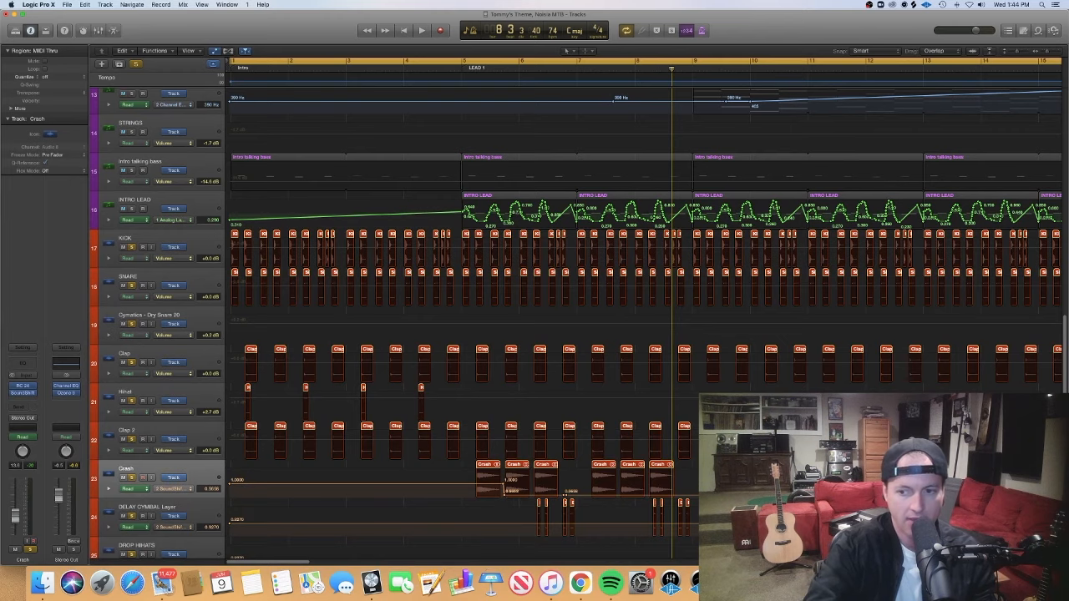
key("a")
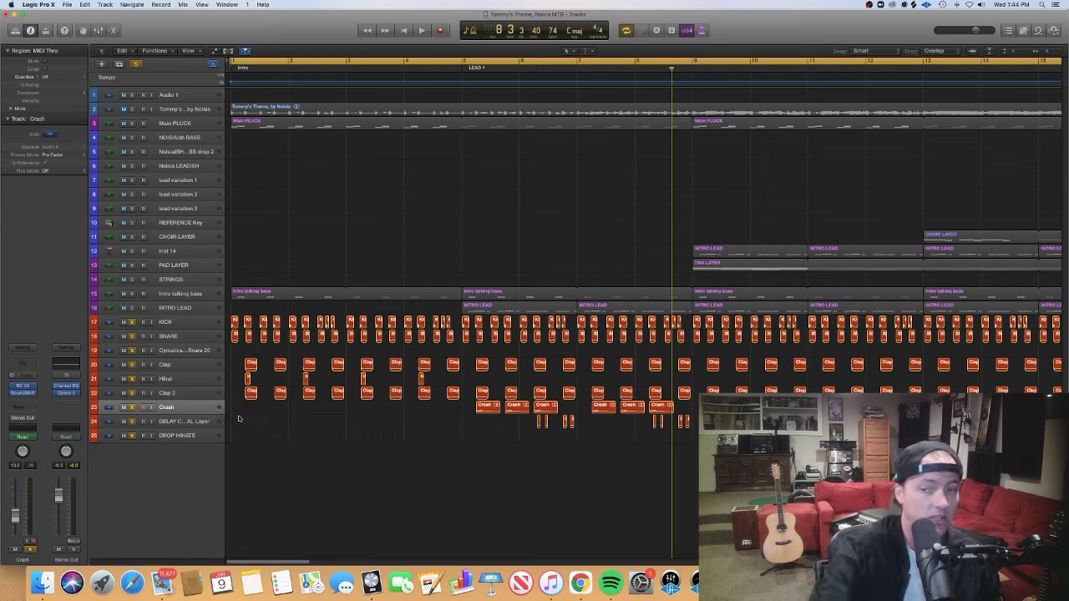
Turn off solo on all the drum tracks and show the arrangement from the intro to DROP 1
left_click_drag(133, 324, 132, 437)
scroll(416, 344, "right", 5)
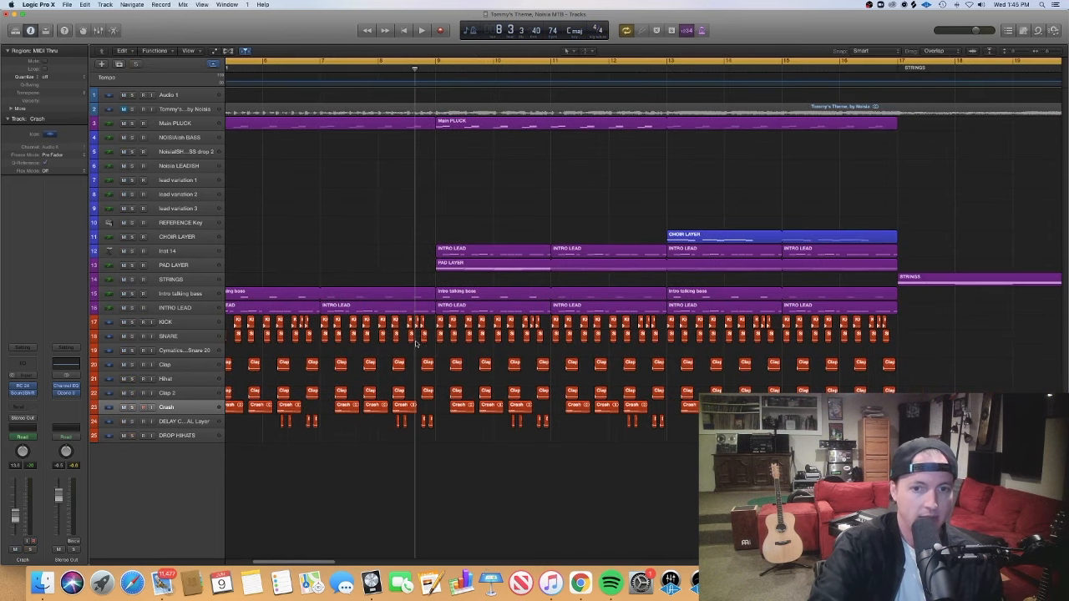
scroll(416, 344, "left", 5)
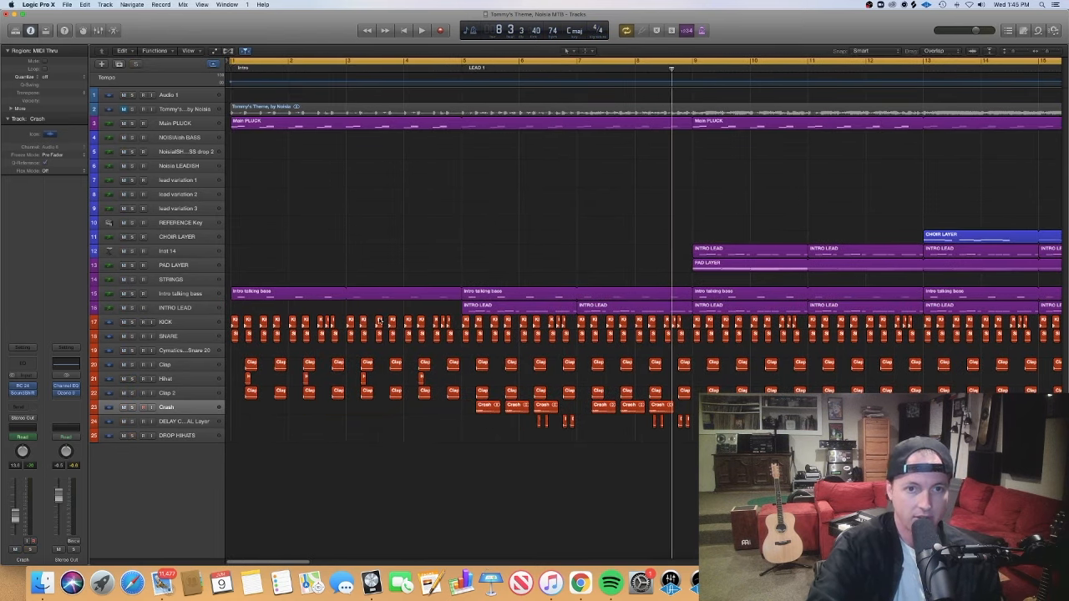
key("super+Left")
key("super+Left")
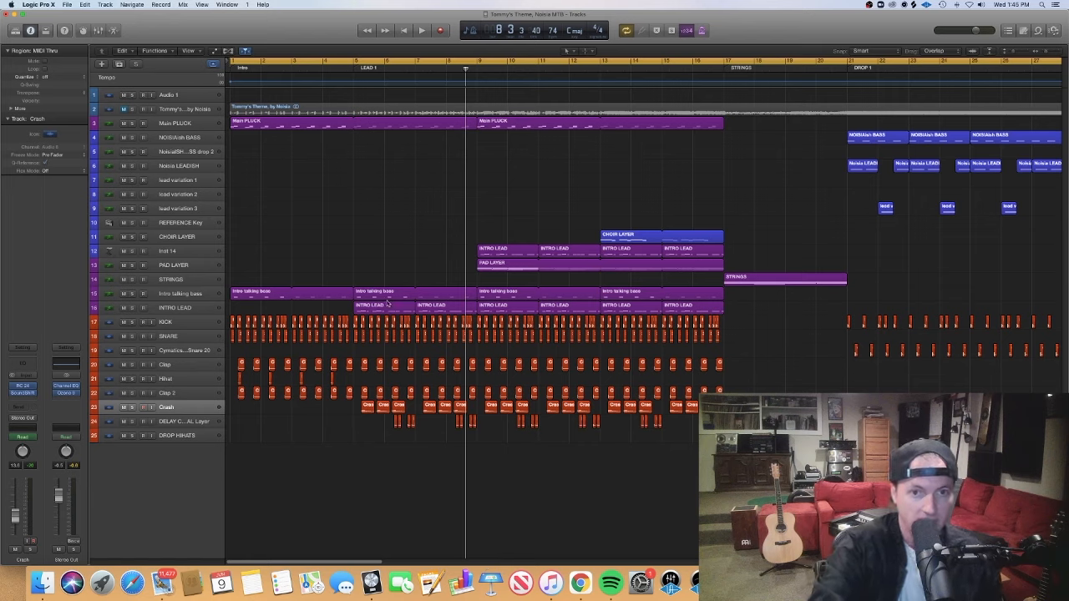
Select the first two INTRO LEAD regions between bars 5 and 9 and open them in the Piano Roll
left_click_drag(339, 250, 244, 290)
left_click(297, 267)
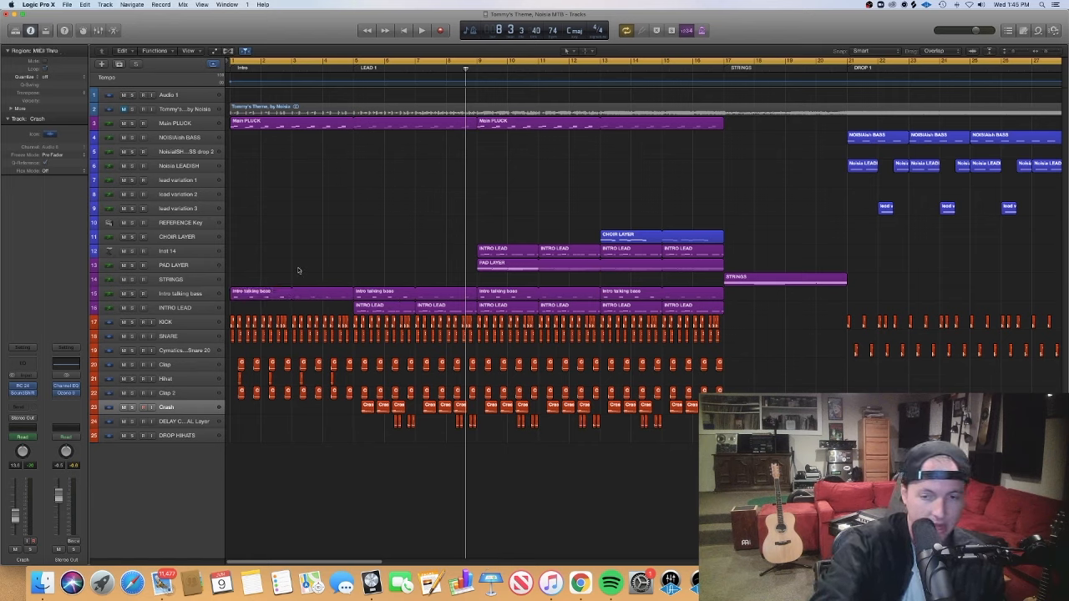
left_click_drag(316, 307, 476, 308)
key("e")
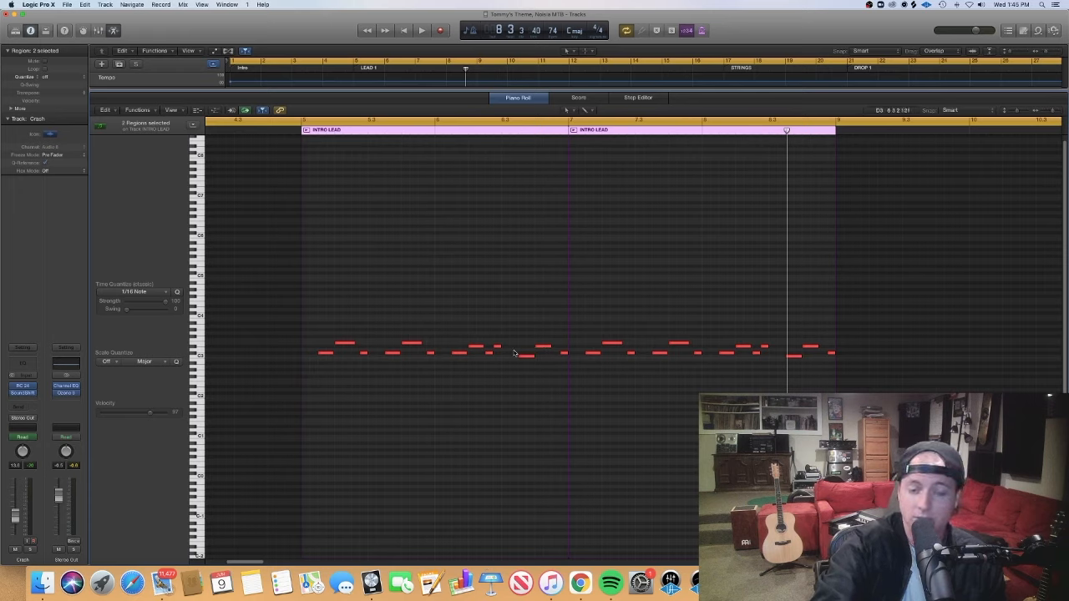
Audition several INTRO LEAD notes one by one, clear the note selection, and place the playhead at bar 5
left_click(324, 353)
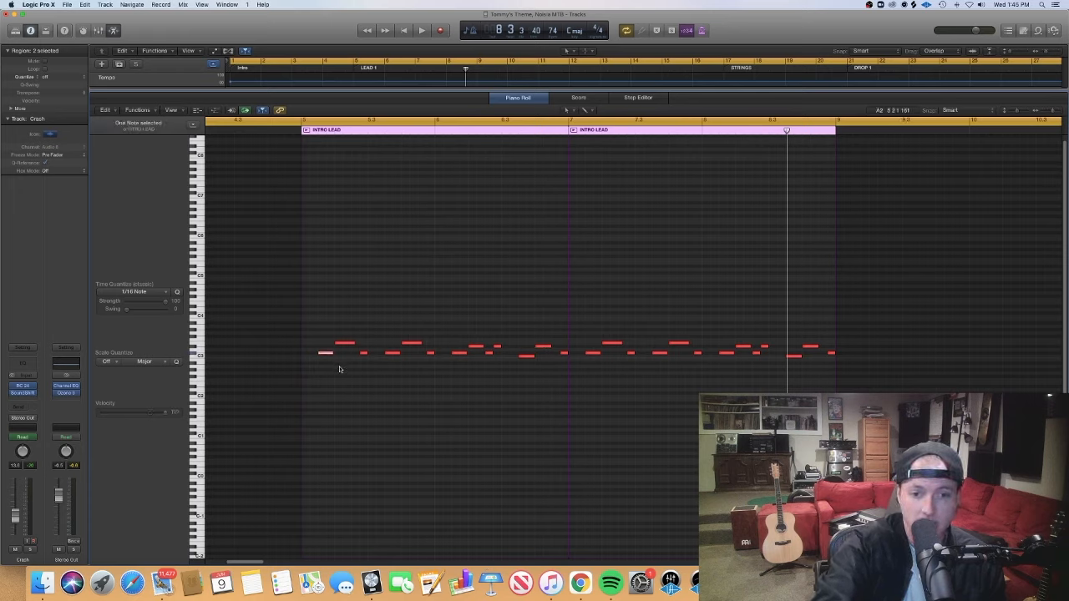
left_click(476, 346)
left_click(482, 373)
left_click(411, 343)
left_click(493, 376)
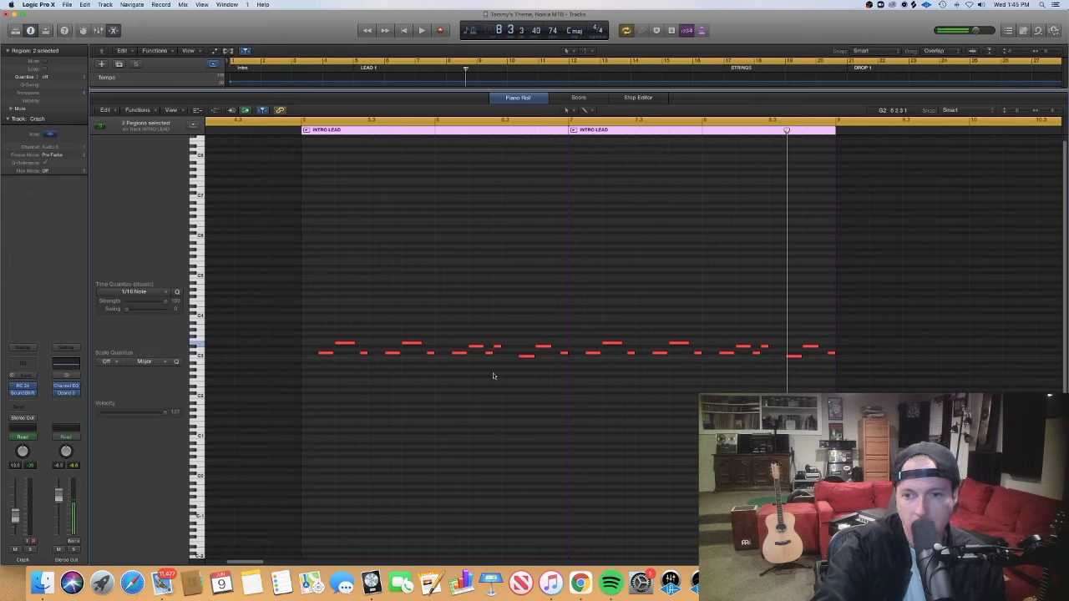
mouse_move(779, 378)
left_mouse_down()
mouse_move(800, 357)
mouse_move(795, 376)
left_mouse_up()
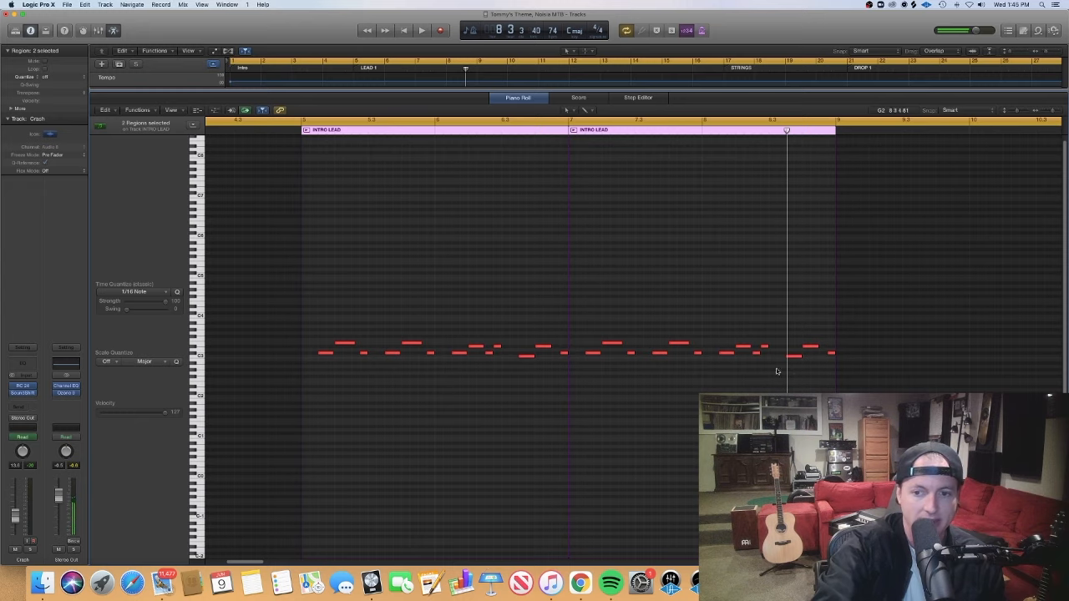
left_click(303, 131)
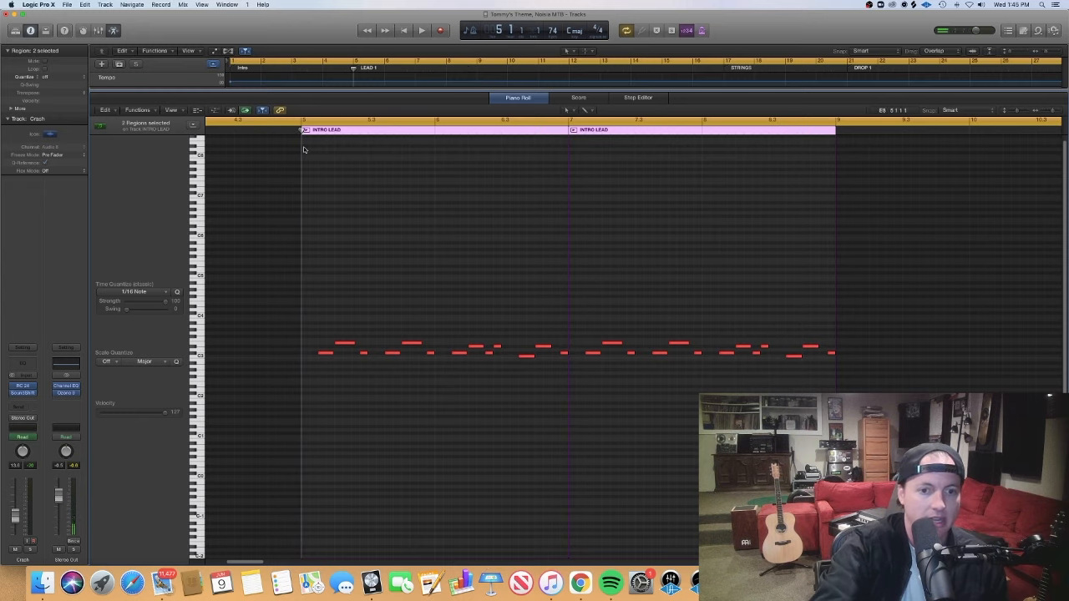
Place the playhead midway through bar 5 and at bar 6, audition the low INTRO LEAD note after 6.3, and clear the selection
key("super+Right")
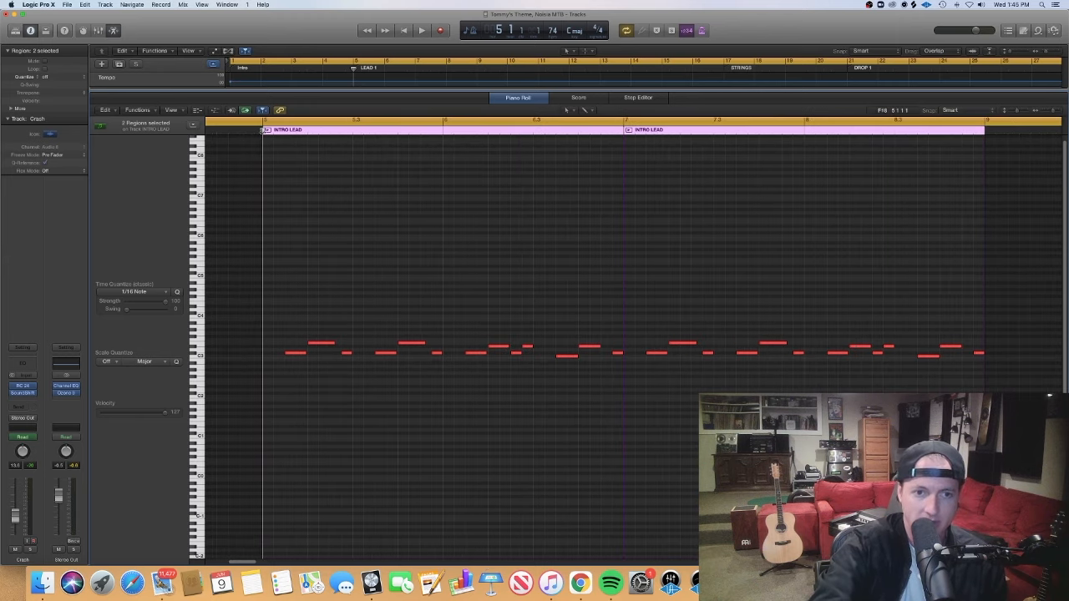
left_click(352, 130)
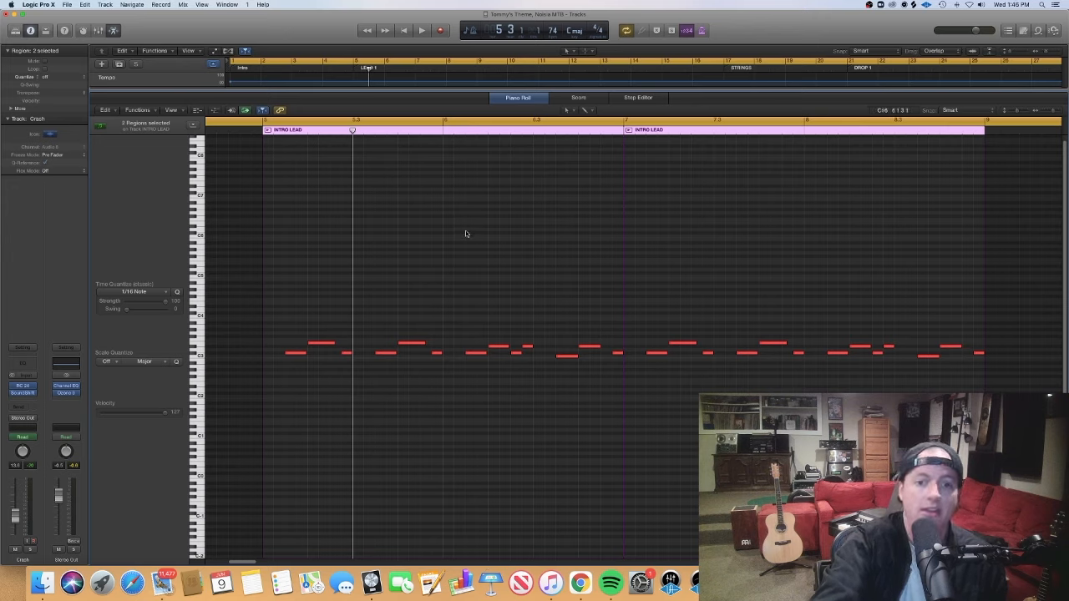
left_click(442, 131)
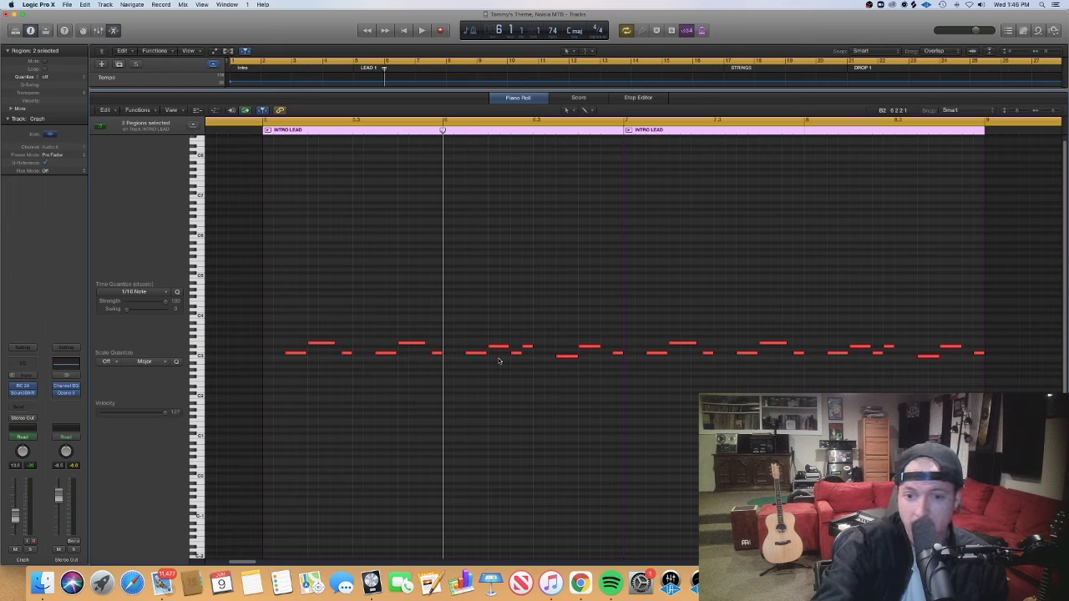
left_click(557, 355)
left_click(556, 371)
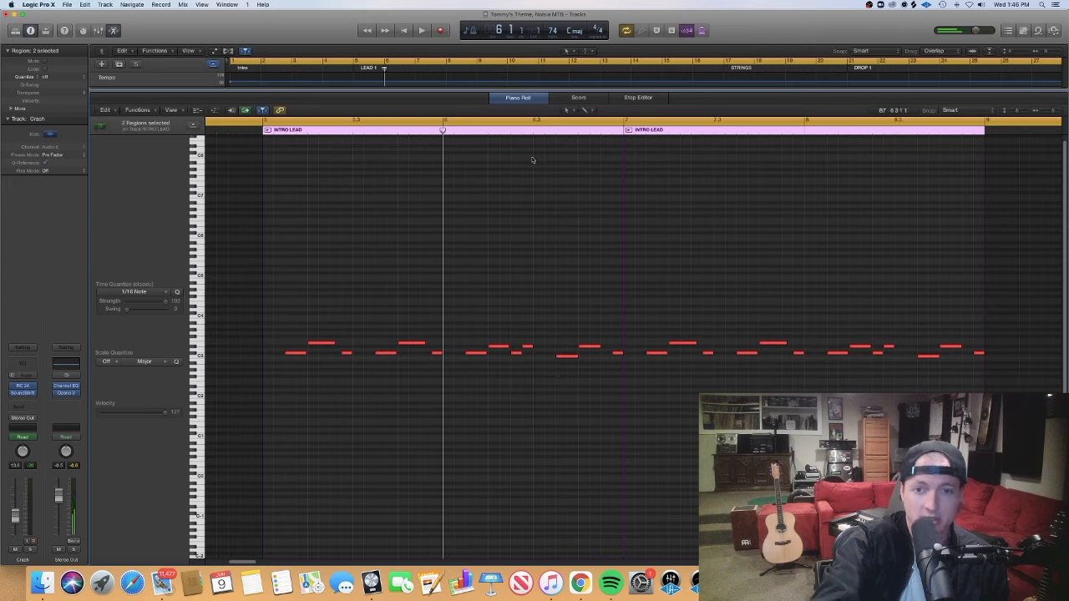
Play the INTRO LEAD melody briefly from 6.3 and again from bar 5 through to bar 9
left_click(532, 131)
key("space")
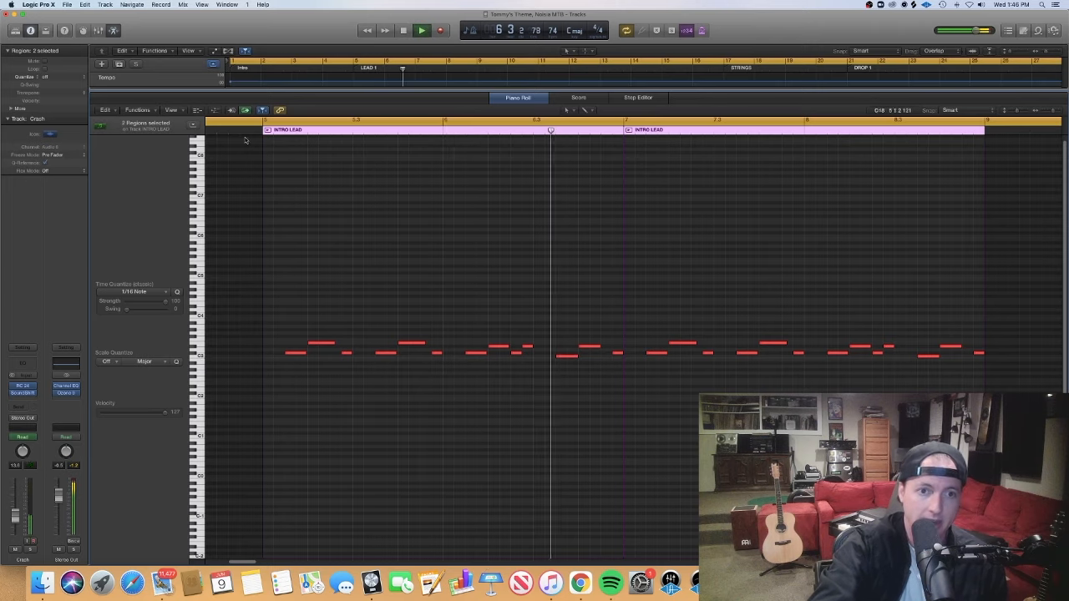
key("space")
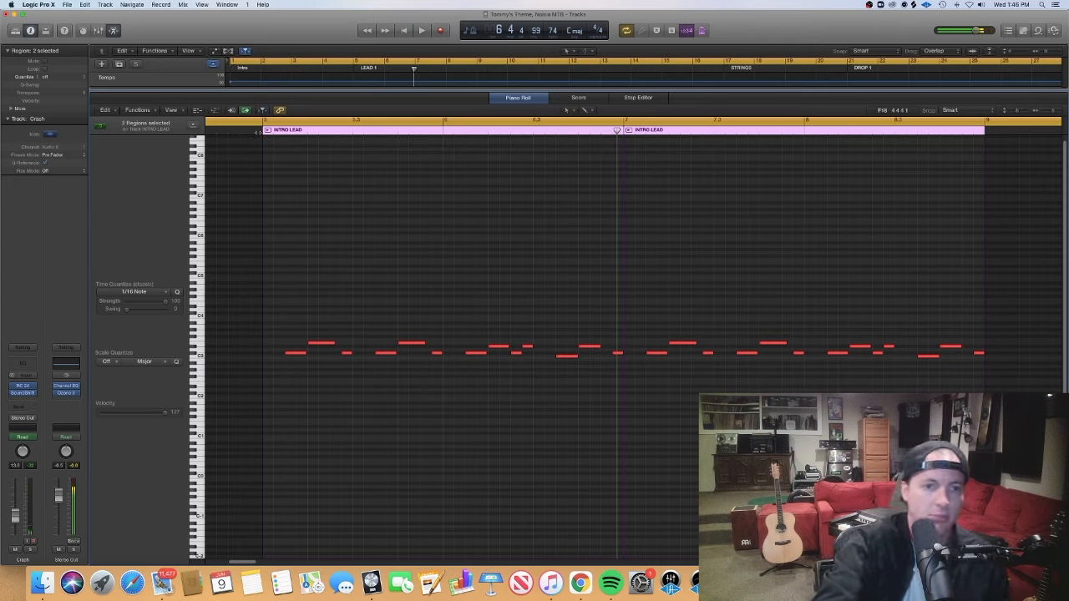
left_click(259, 132)
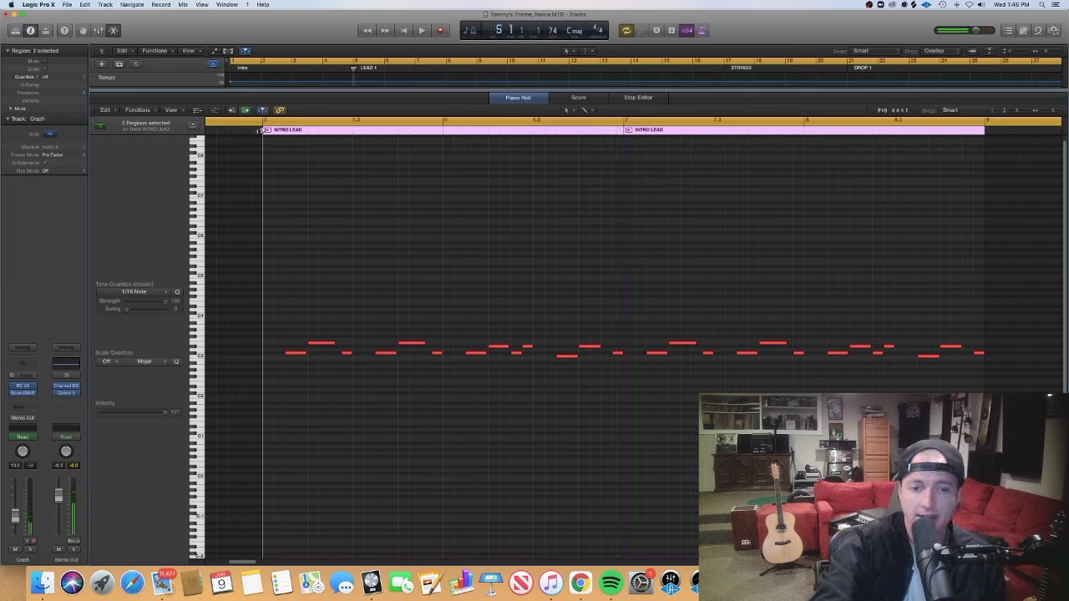
key("space")
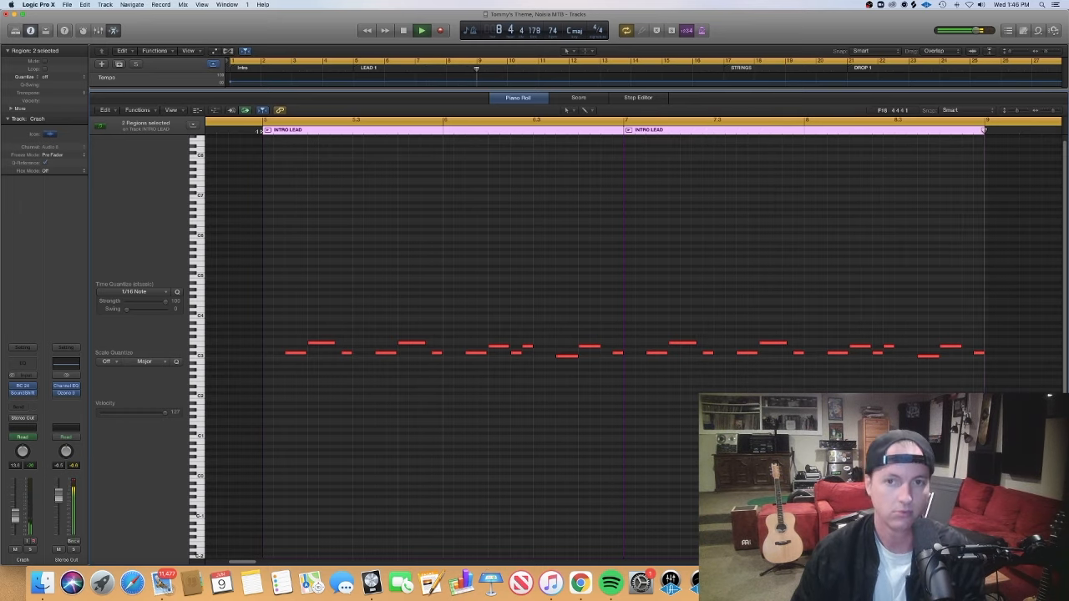
key("space")
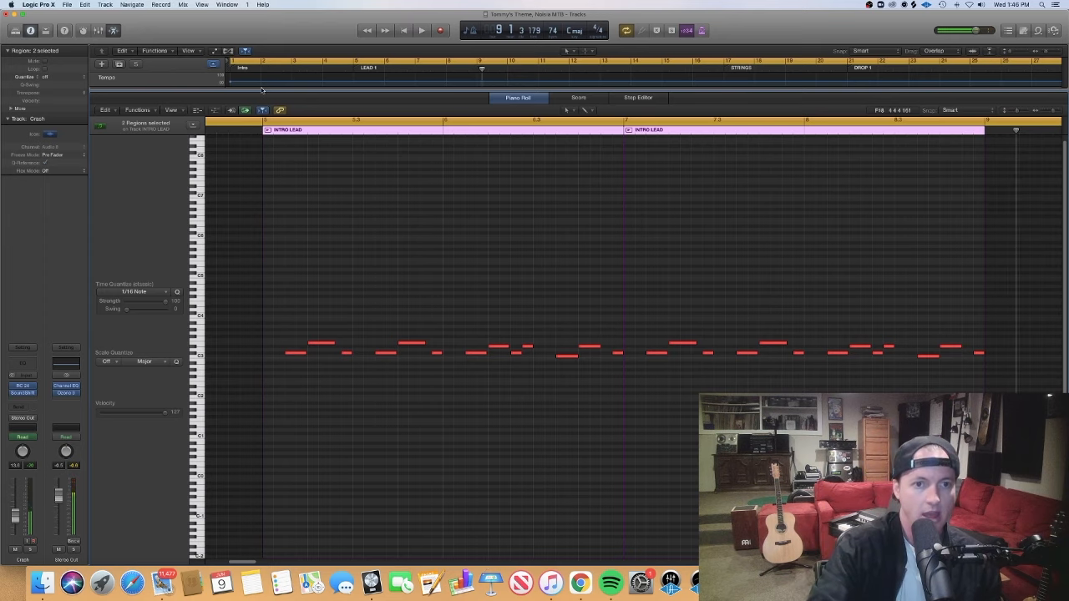
Select the Inst 14 track, examine its INTRO LEAD notes from bar 9 in the Piano Roll, and return to the arrangement
key("p")
left_click(407, 254)
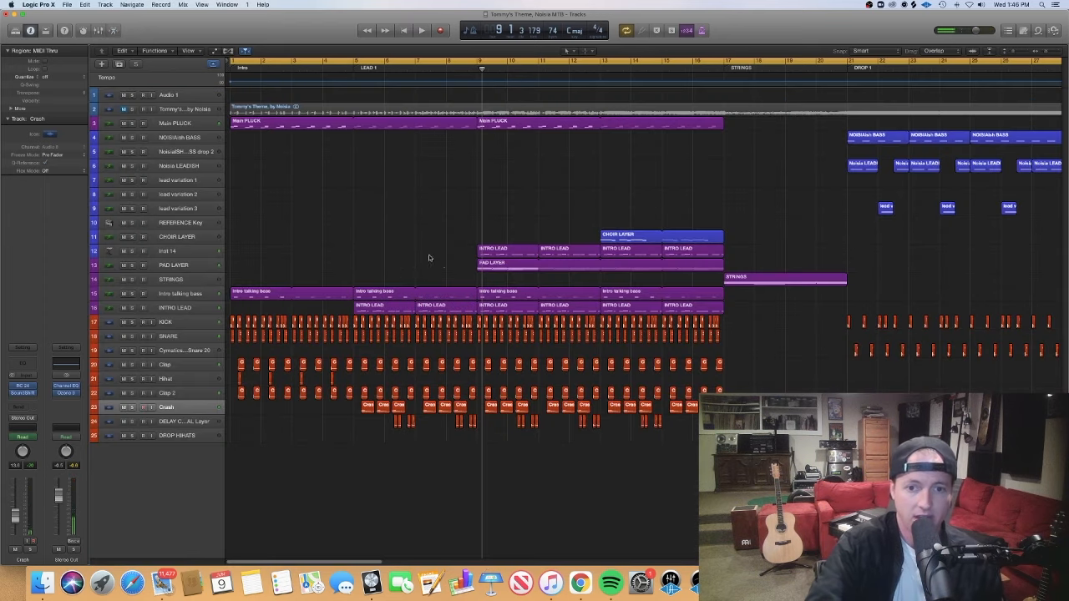
left_click(170, 251)
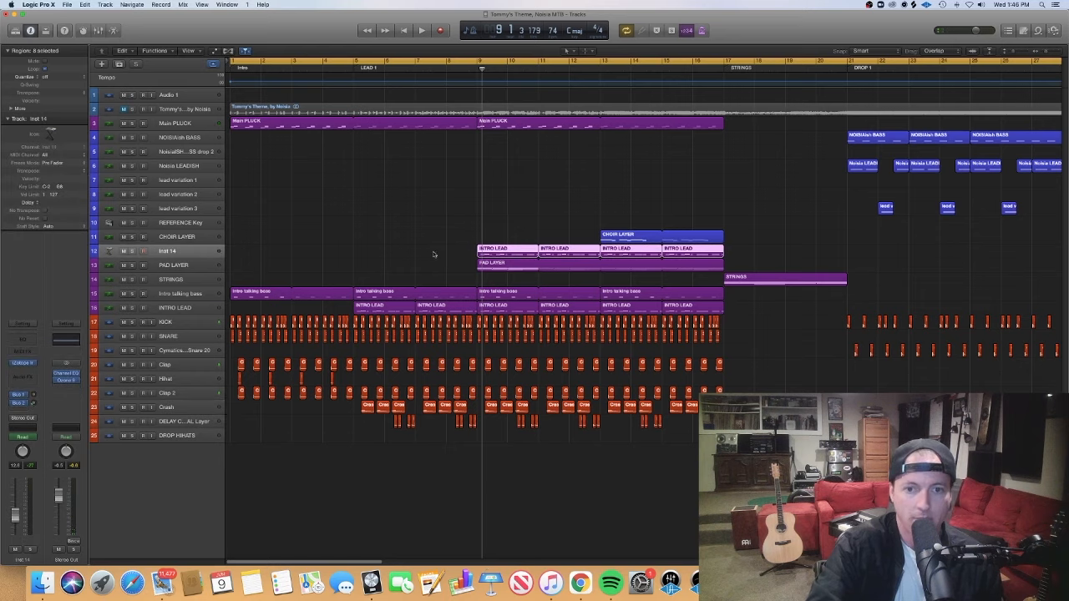
double_click(488, 255)
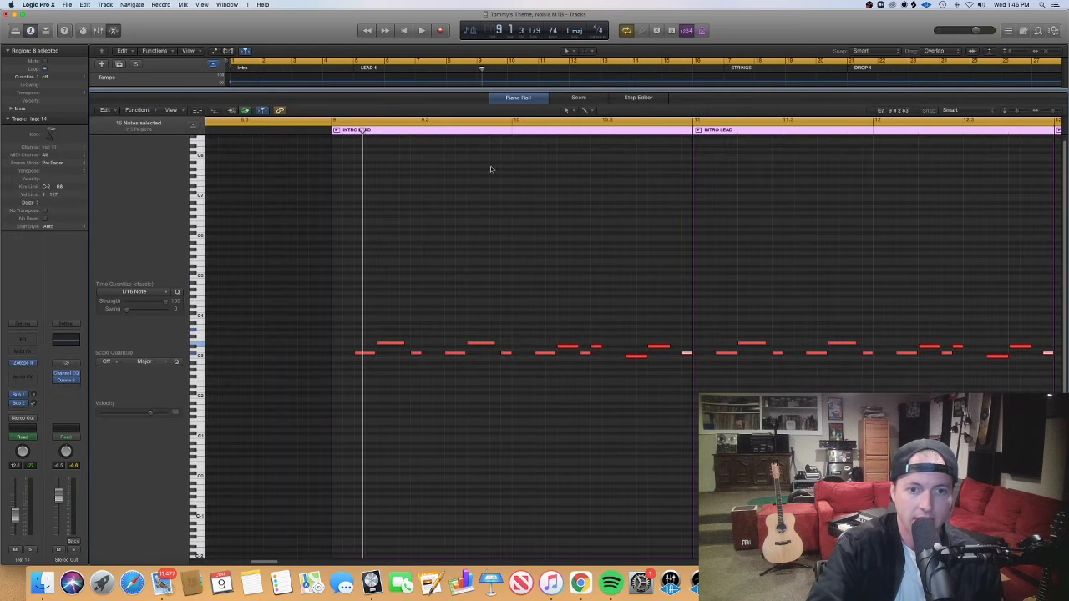
key("p")
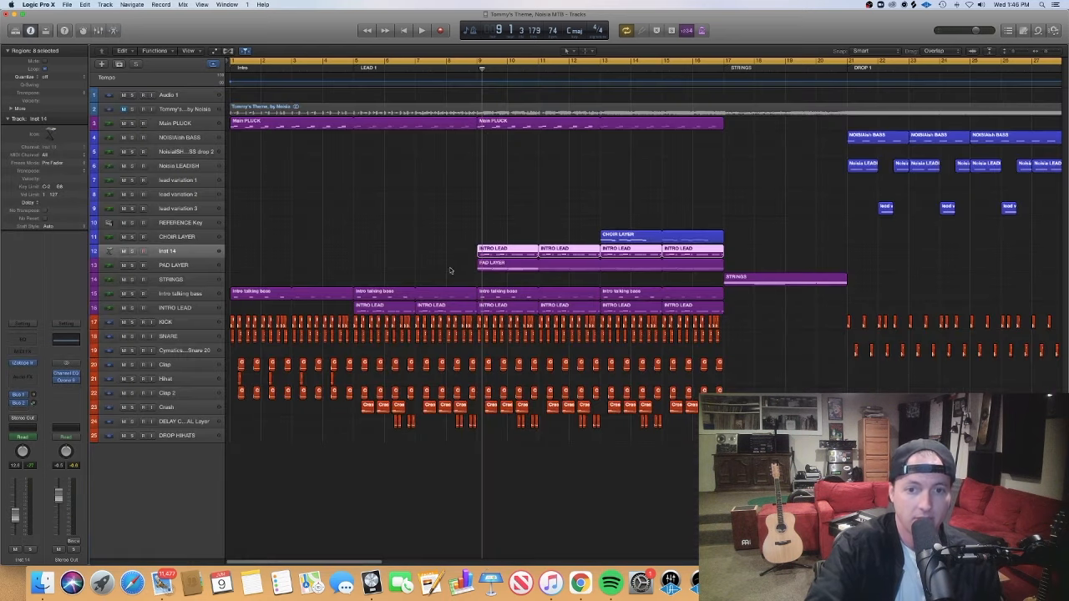
Open the PAD LAYER region at bar 9 in the Piano Roll, audition its first chord, and return to the arrangement
left_click(449, 270)
double_click(505, 269)
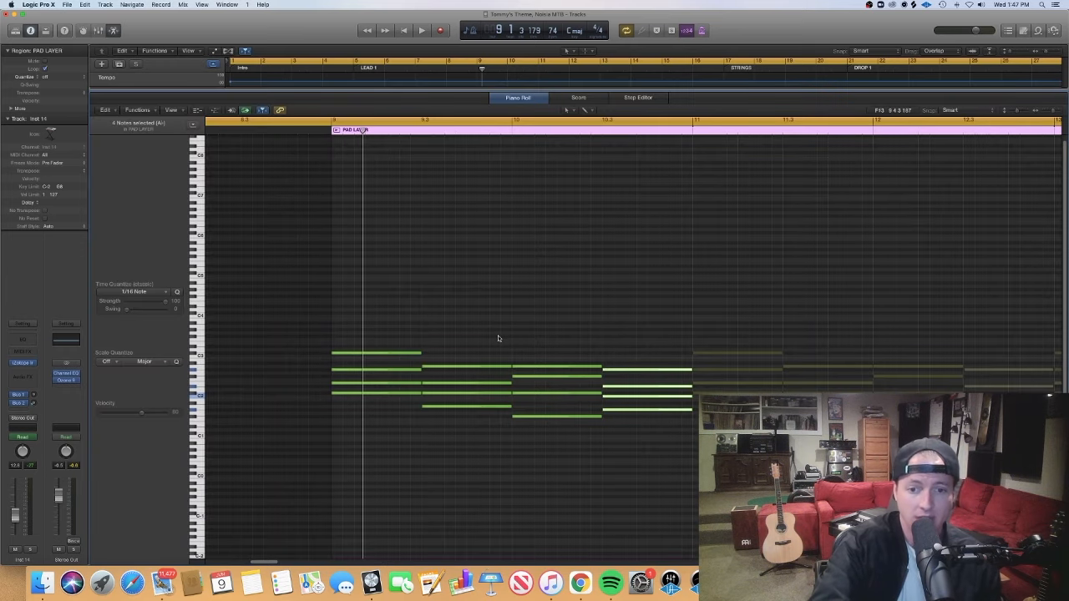
left_click_drag(389, 271, 393, 400)
left_click(449, 451)
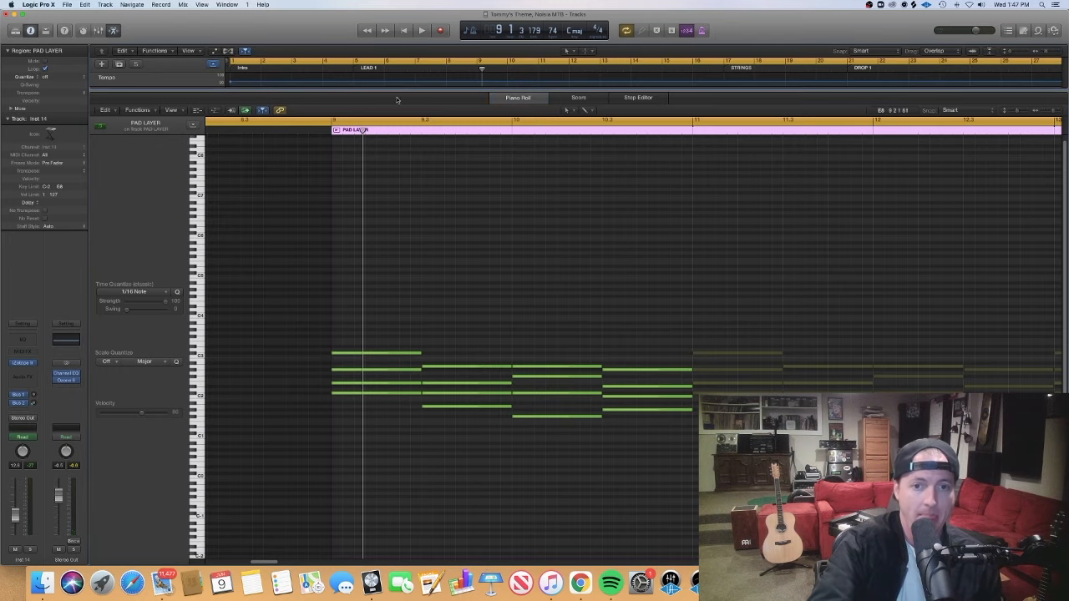
key("e")
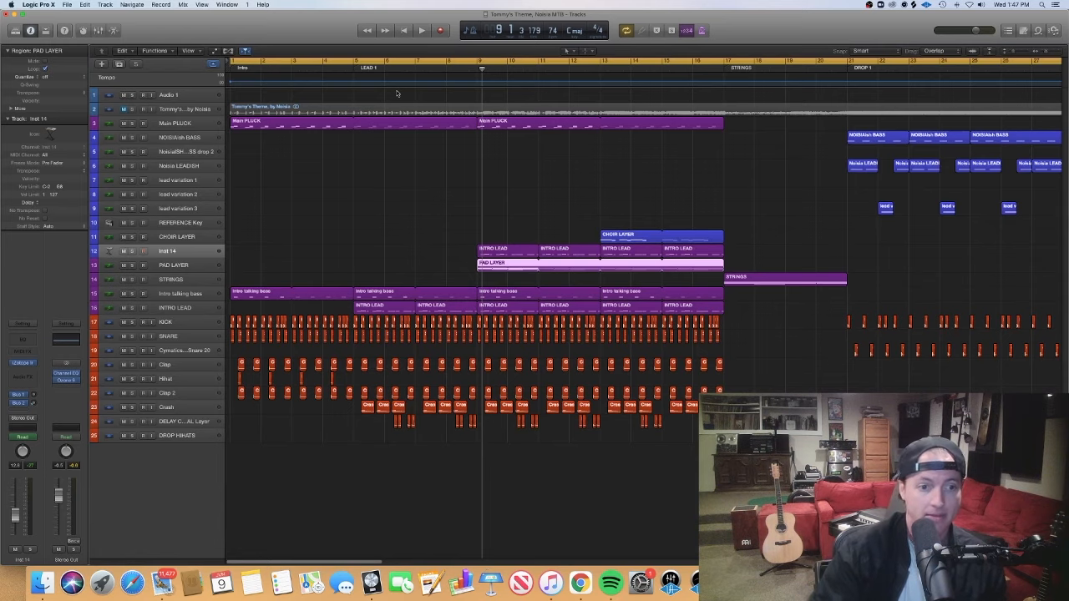
Open the CHOIR LAYER region at bar 49 in the Piano Roll, audition its first three notes, and clear the selection
left_click(177, 238)
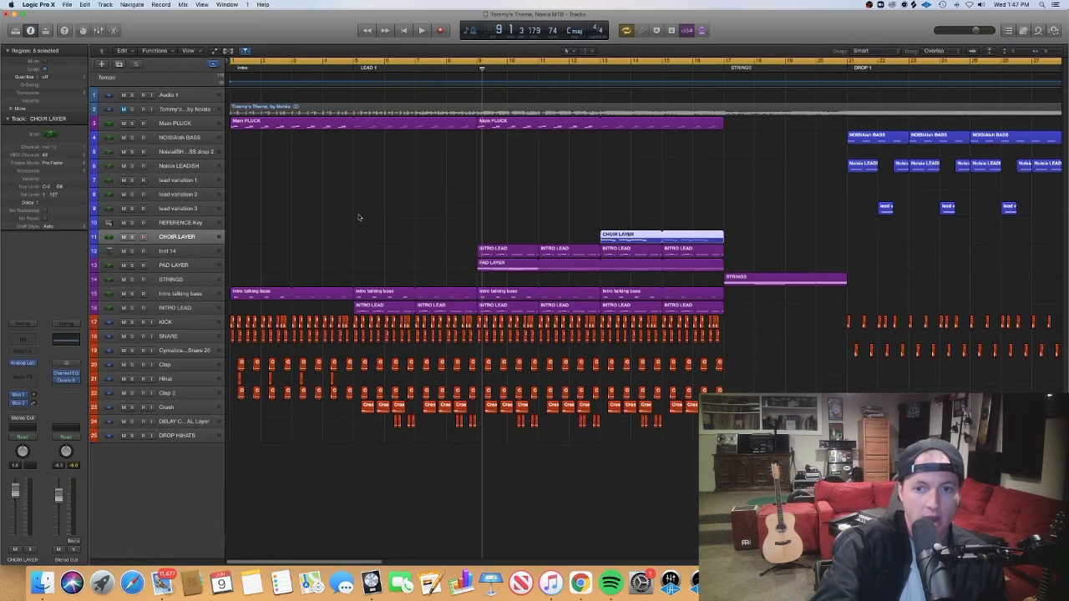
scroll(409, 221, "right", 5)
double_click(512, 242)
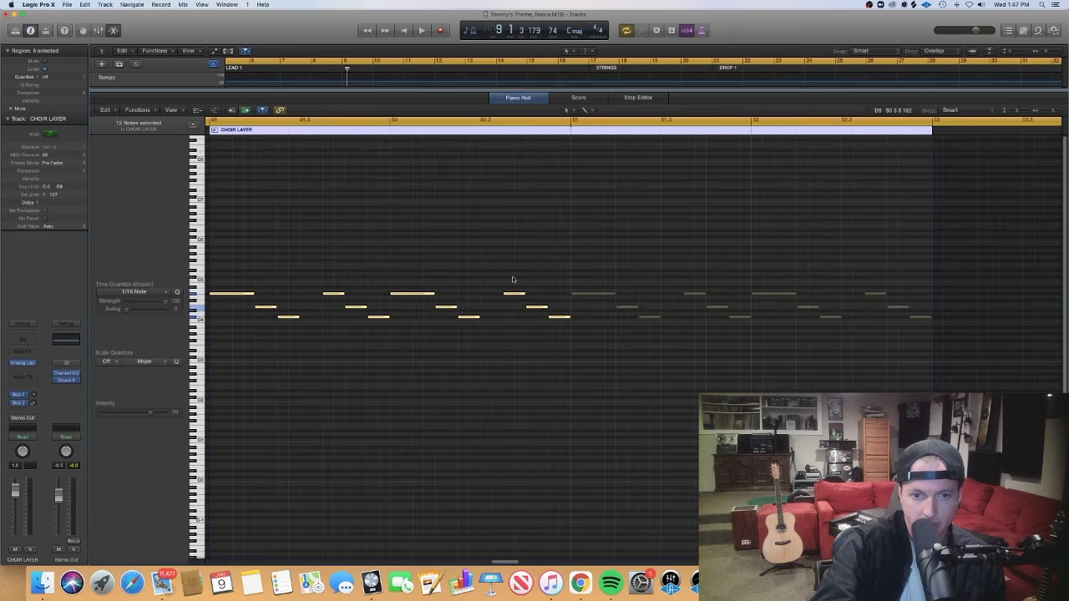
scroll(511, 280, "left", 2)
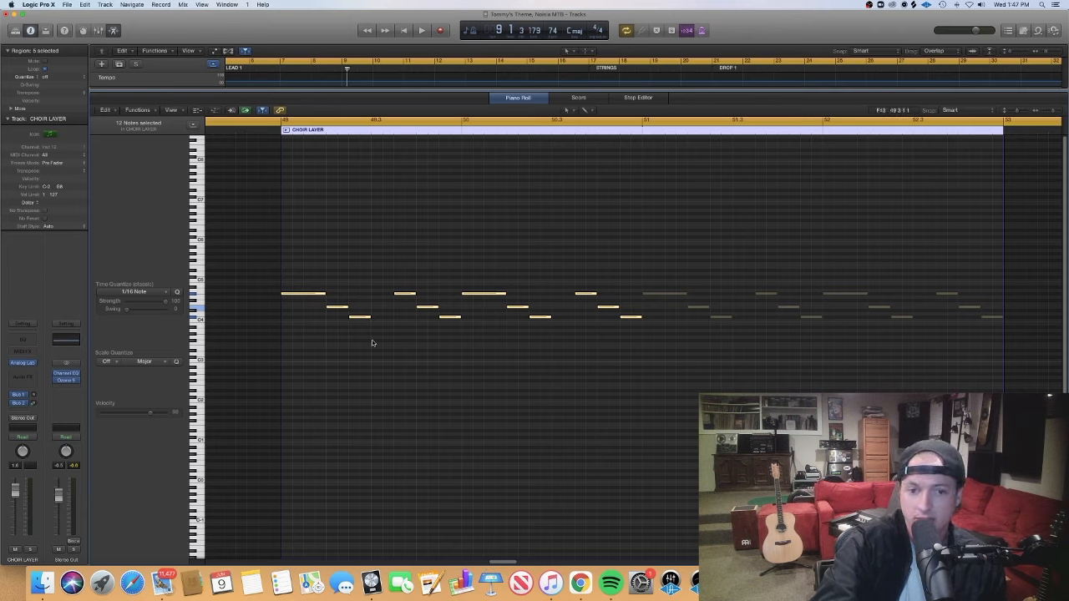
left_click_drag(373, 343, 262, 276)
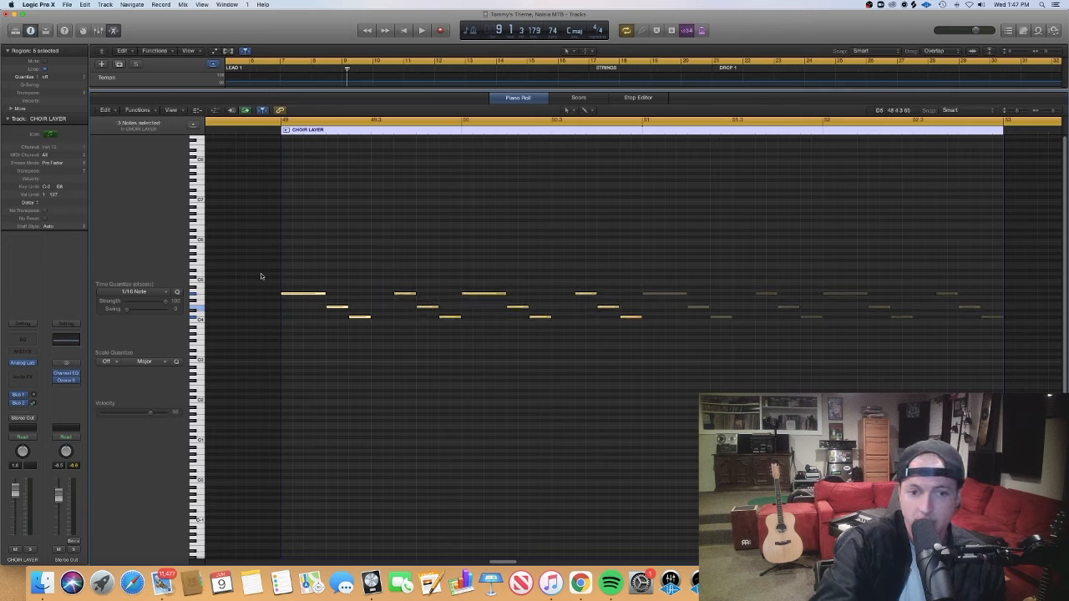
left_click(299, 306)
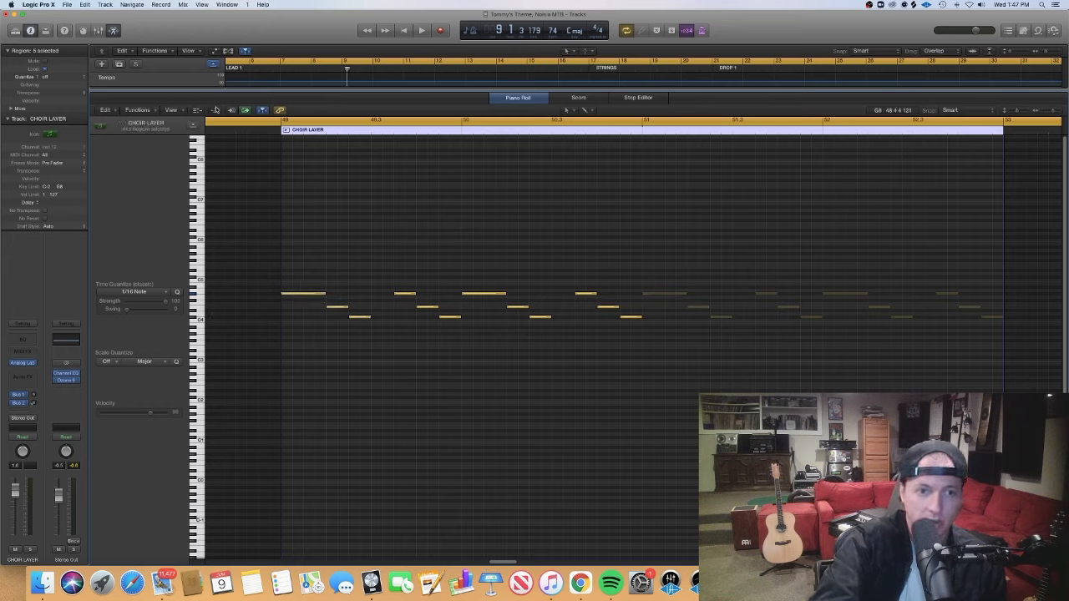
Show the CHOIR LAYER region's Pitch Bend automation and play the region from bar 49 to bar 51
left_click(215, 110)
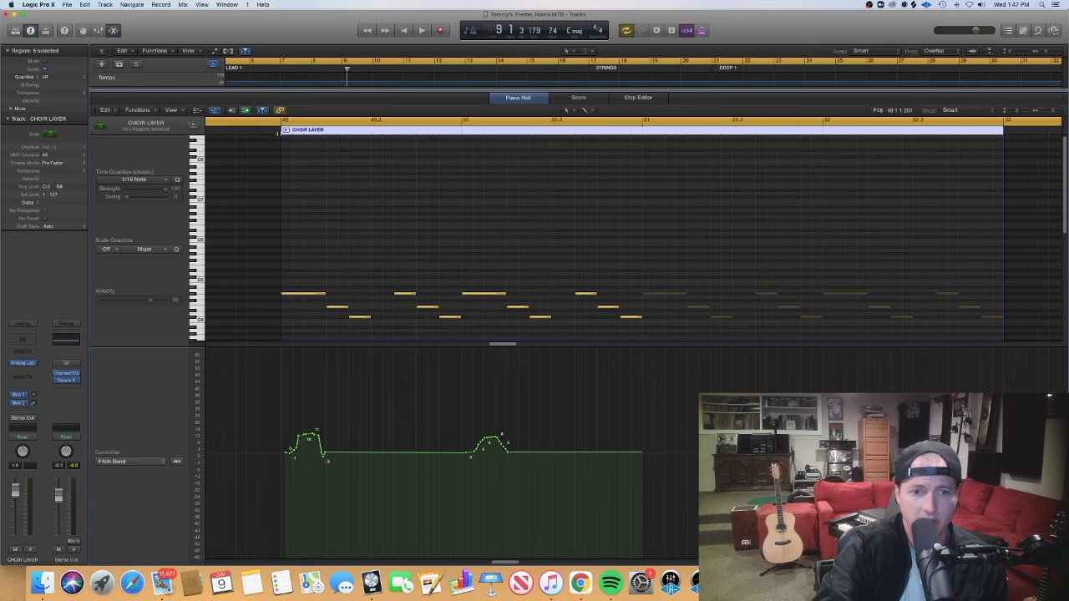
key("space")
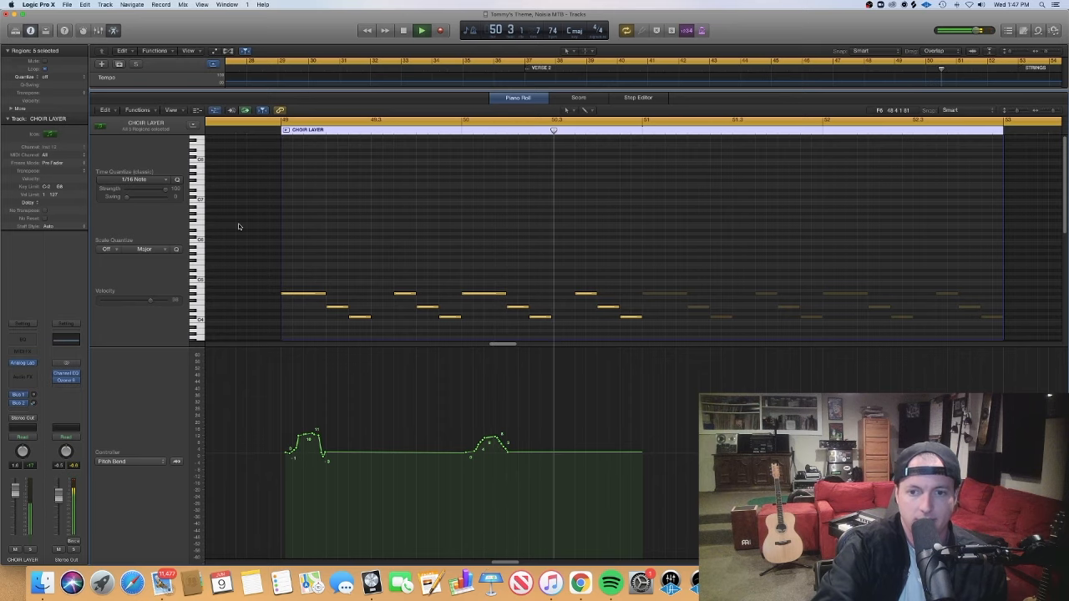
key("space")
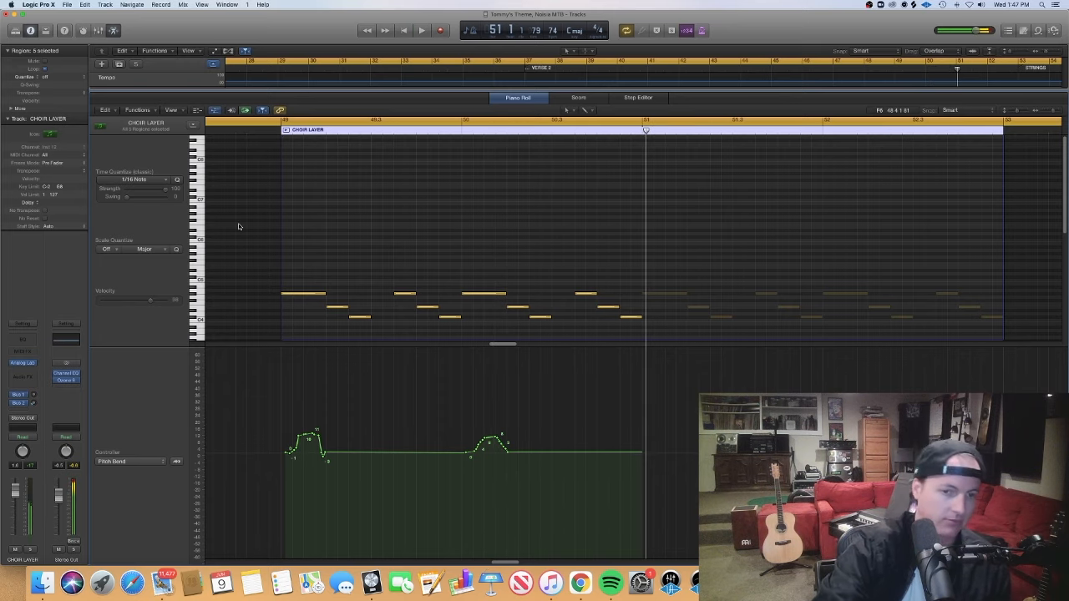
Return to the arrangement, look over the sections around VERSE 2 and DROP 2, and show the song from the intro to DROP 2
key("e")
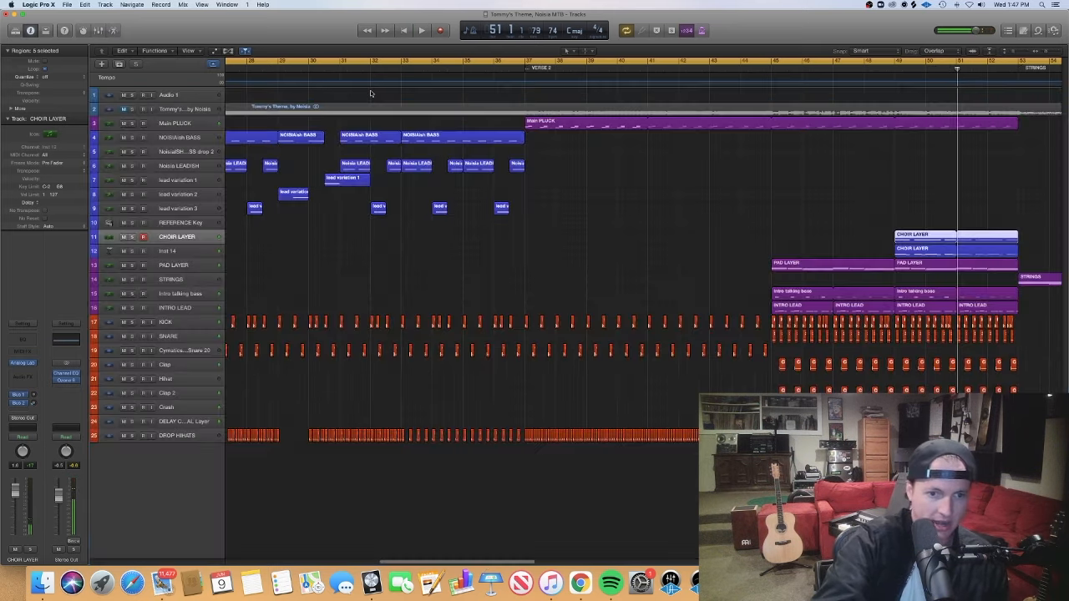
scroll(532, 228, "right", 5)
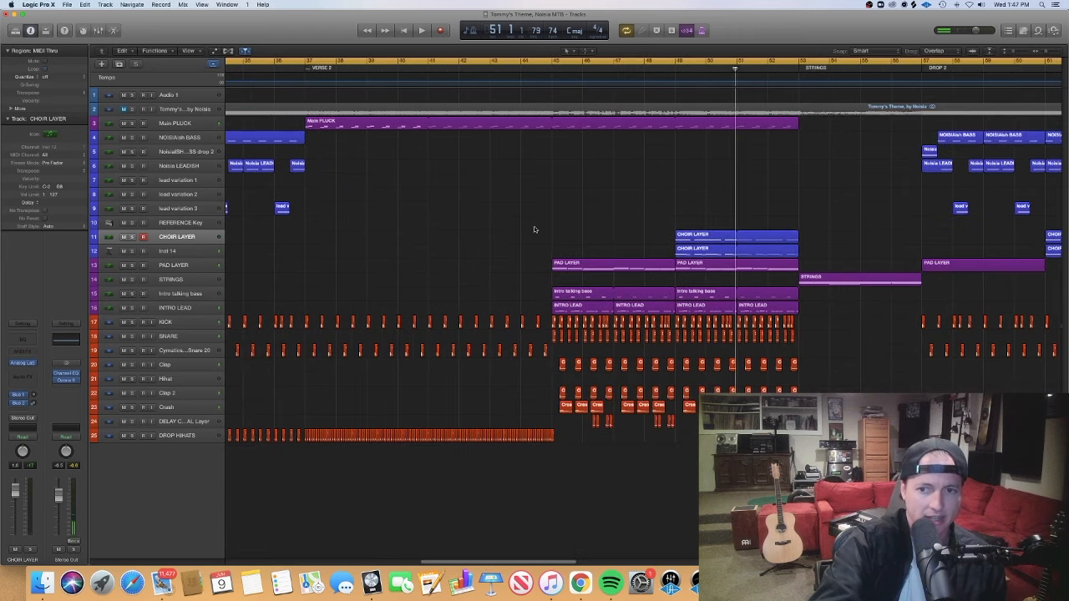
scroll(534, 228, "right", 2)
scroll(535, 228, "left", 2)
scroll(537, 227, "right", 4)
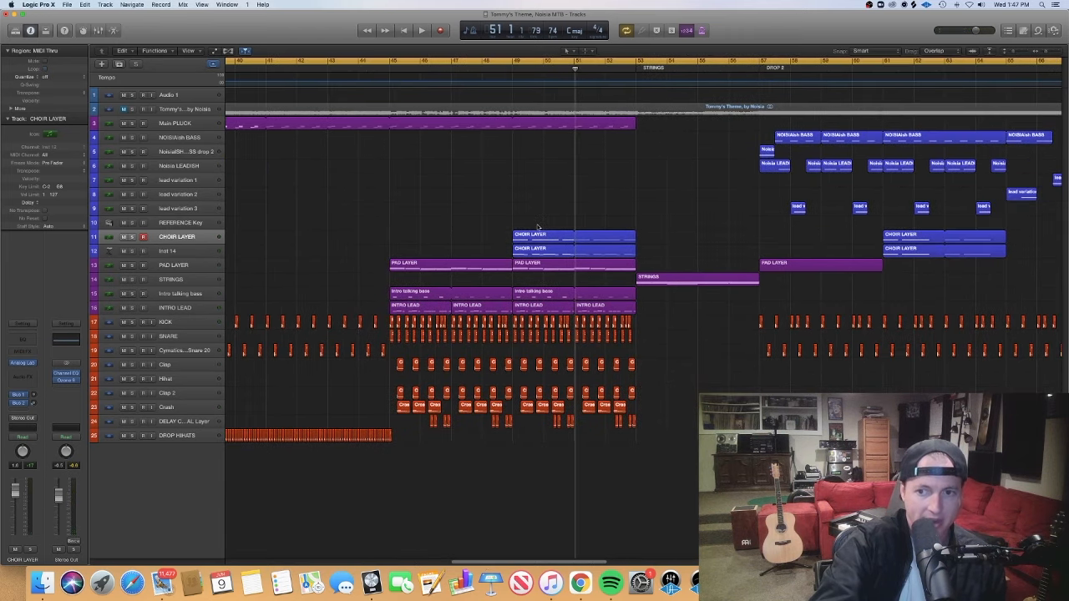
scroll(537, 226, "left", 5)
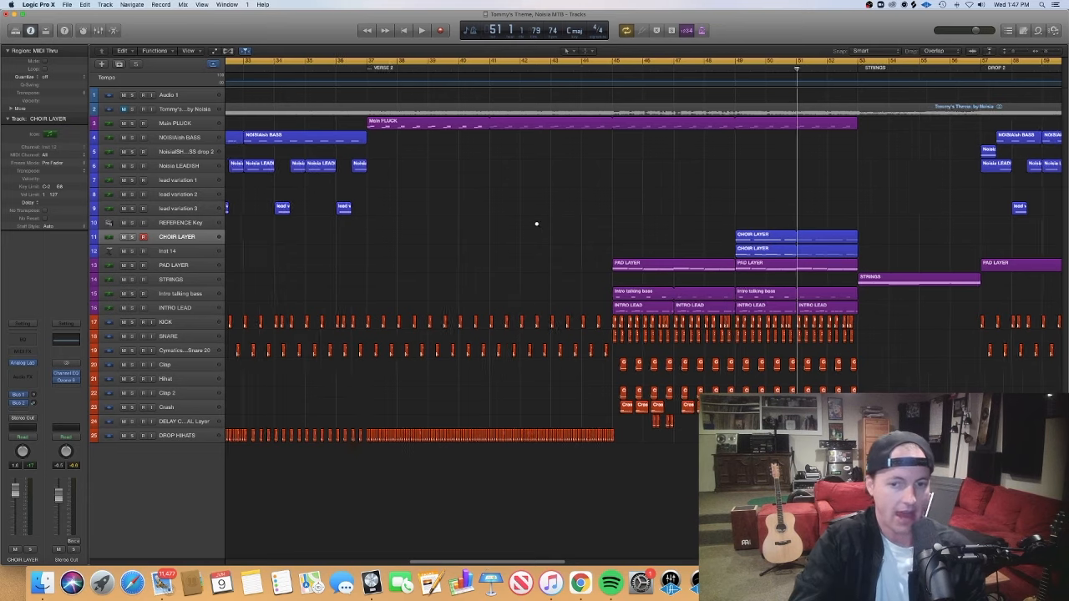
key("super+Left")
scroll(537, 224, "left", 5)
key("super+Left")
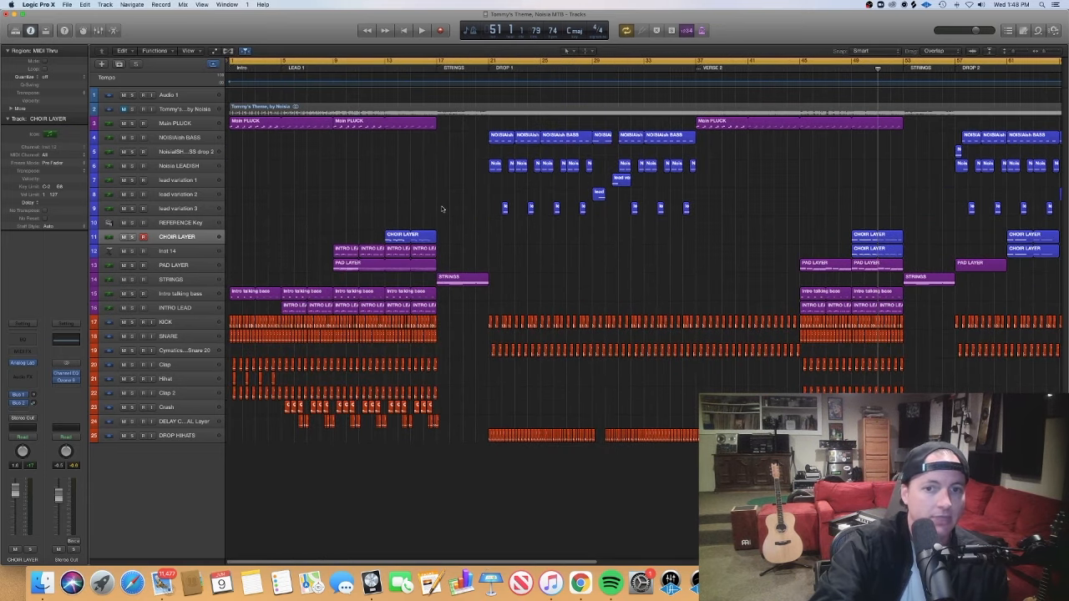
Place the playhead at bar 17 and open the STRINGS region in the Piano Roll with the automation area hidden, showing its full length
left_click(382, 69)
left_click(441, 68)
left_click(461, 280)
double_click(461, 285)
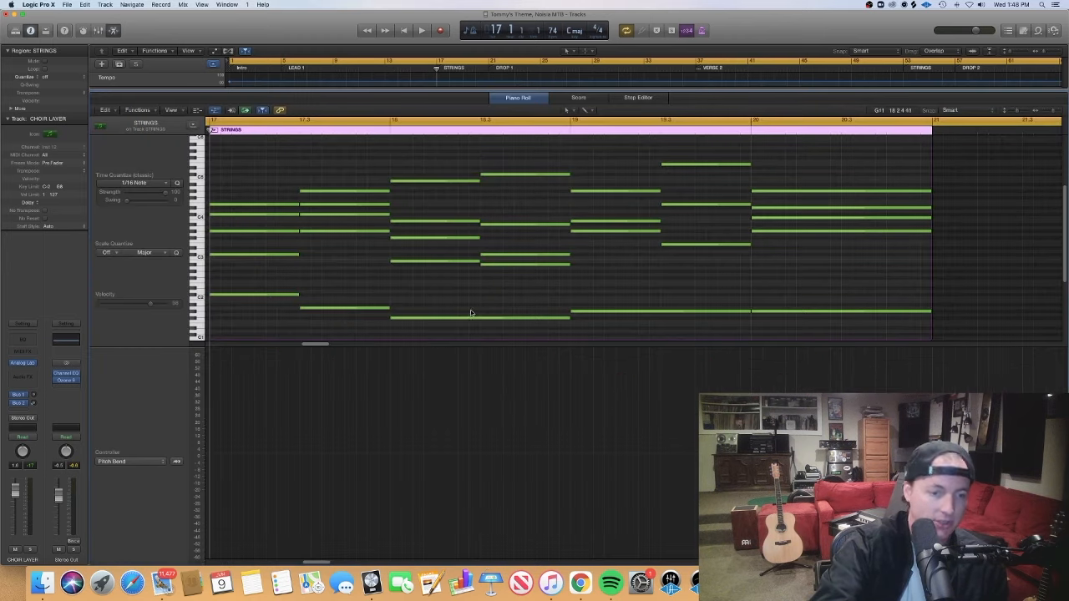
left_click(216, 109)
key("z")
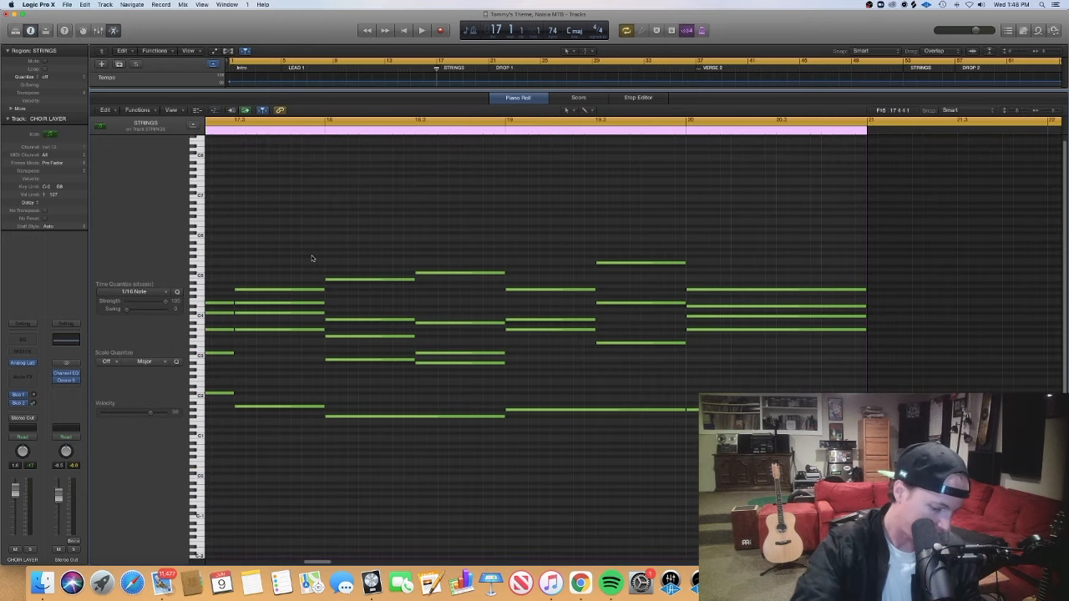
key("super+Right")
key("super+Right")
key("super+Right")
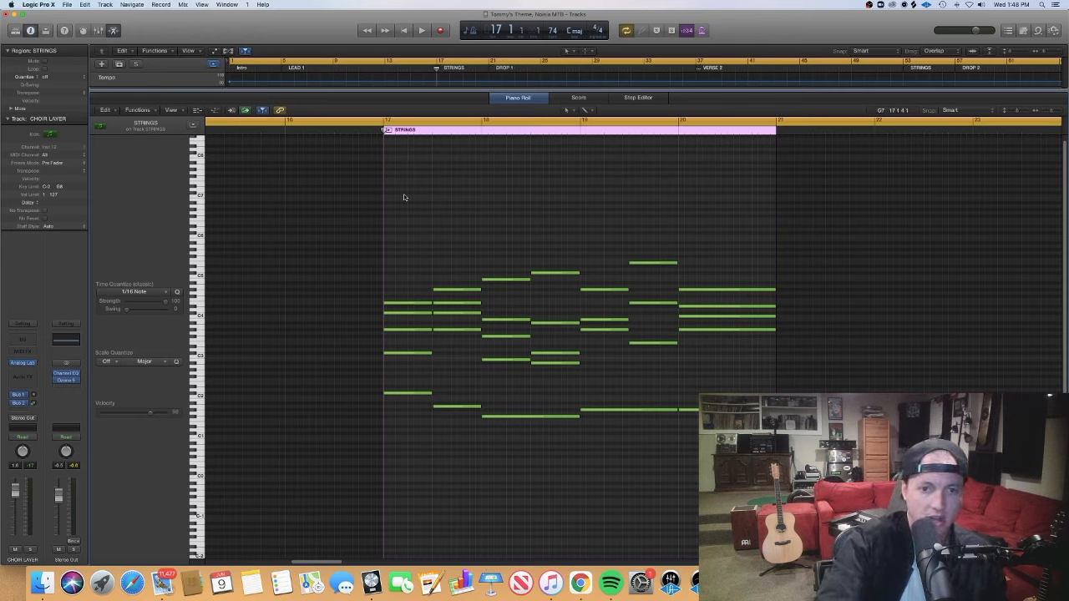
Select and audition the two chords in bar 17 of the STRINGS region, including the bass note of the second chord
left_click_drag(403, 453, 415, 190)
left_click(444, 465)
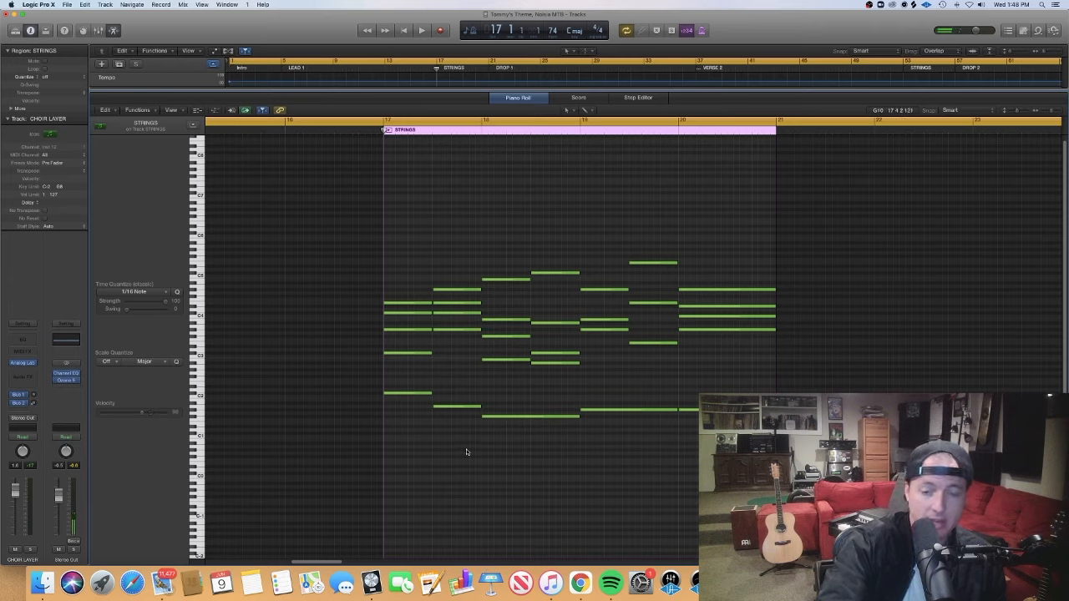
left_click(463, 407)
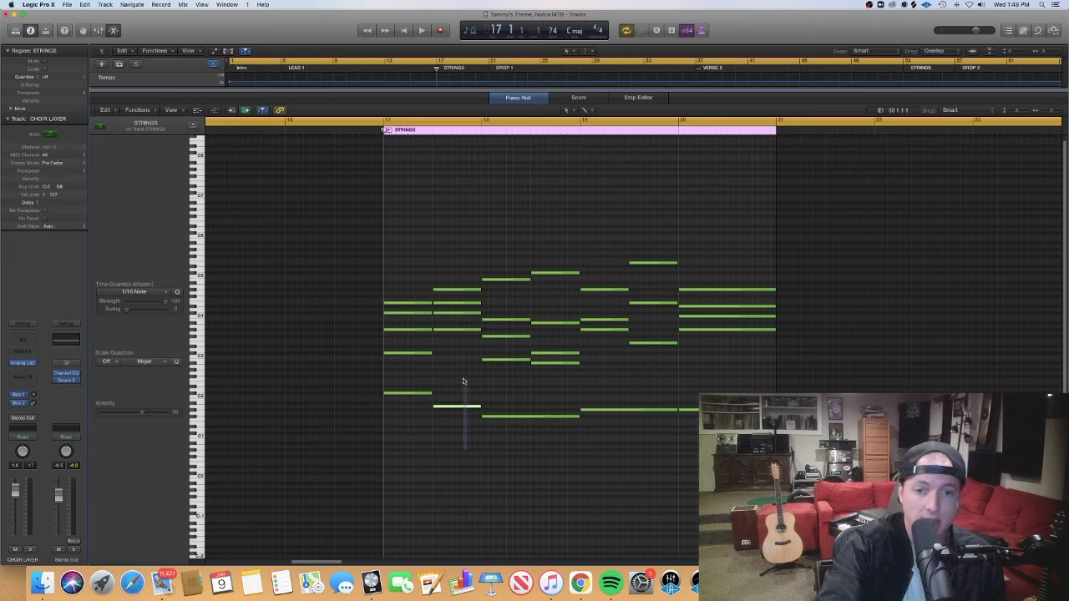
left_click(466, 440)
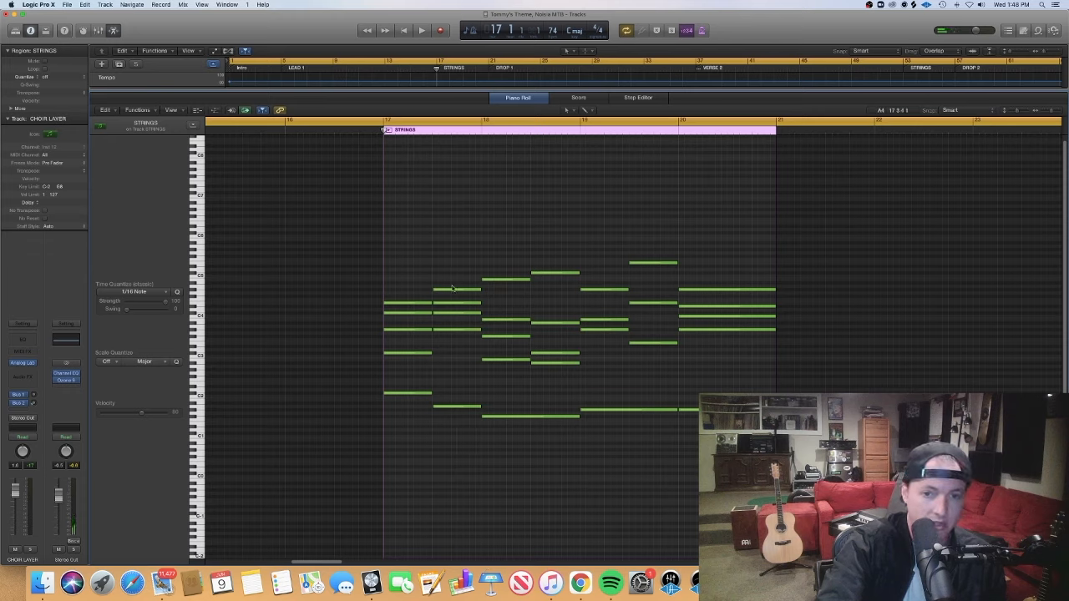
left_click_drag(457, 269, 471, 476)
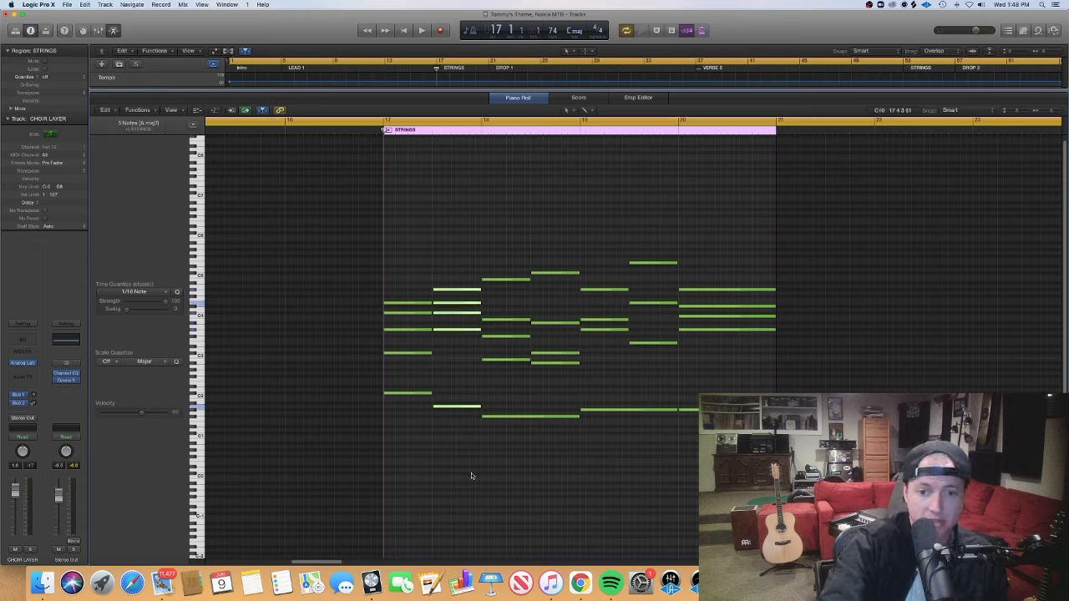
left_click(495, 473)
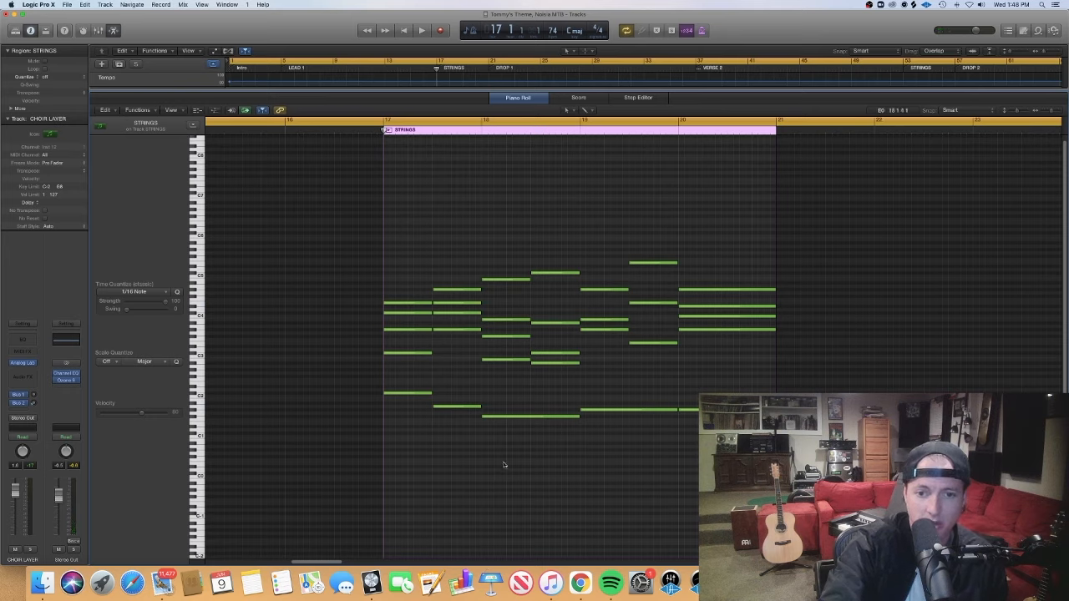
Audition the long bass note in bar 18 and the two upper chords above it, and clear the selection
left_click(510, 415)
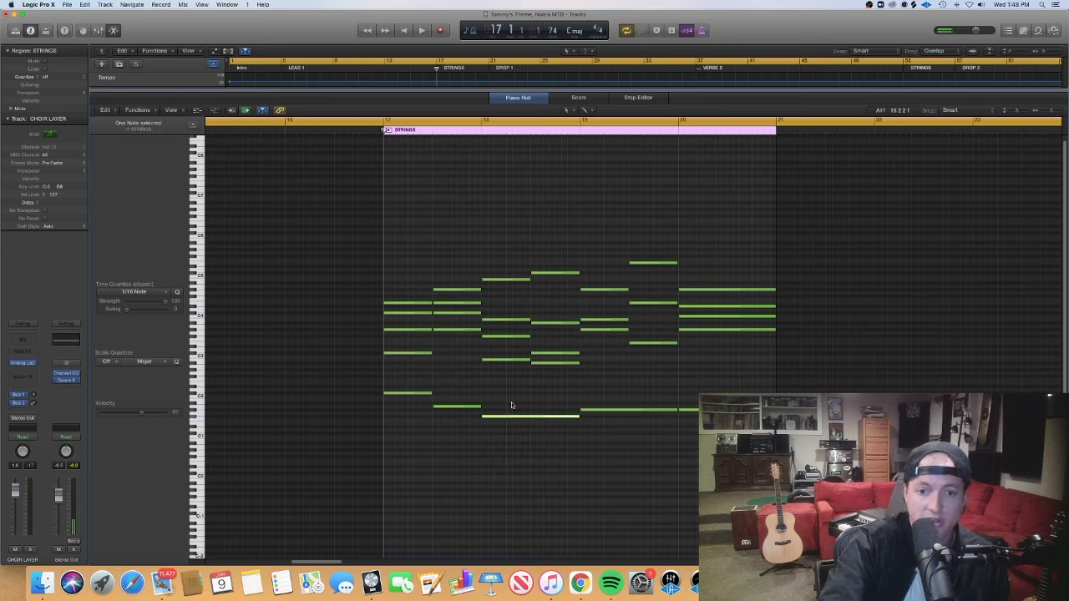
left_click(514, 429)
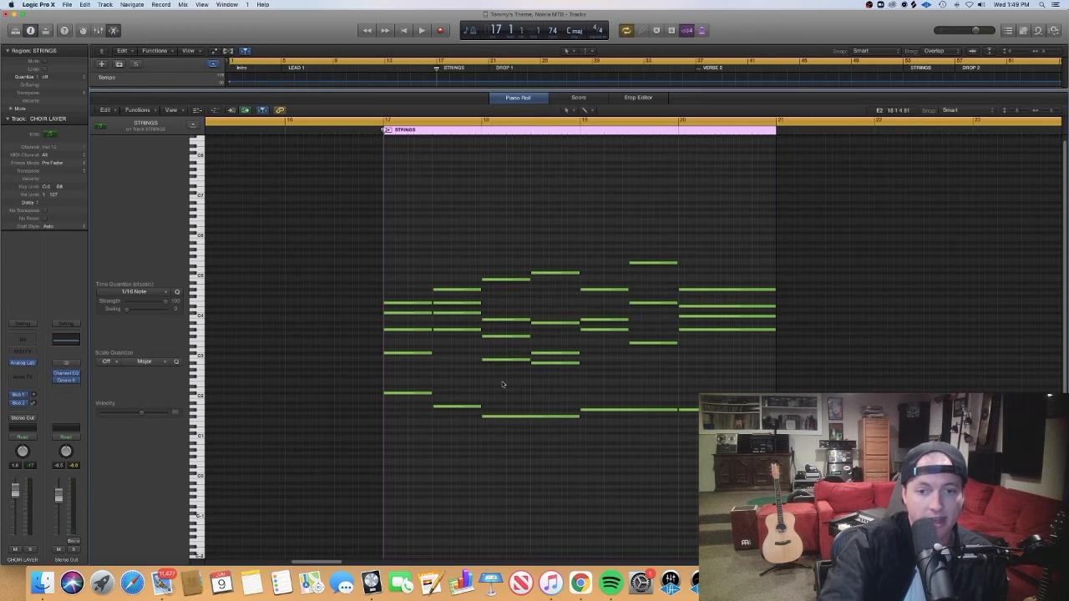
left_click_drag(506, 384, 494, 224)
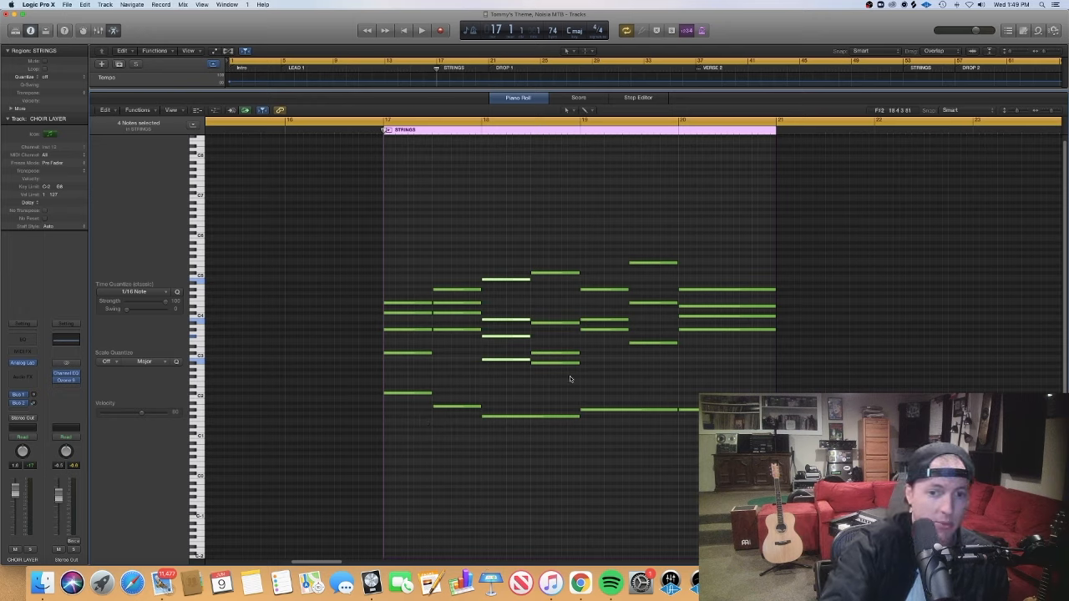
left_click_drag(559, 384, 546, 246)
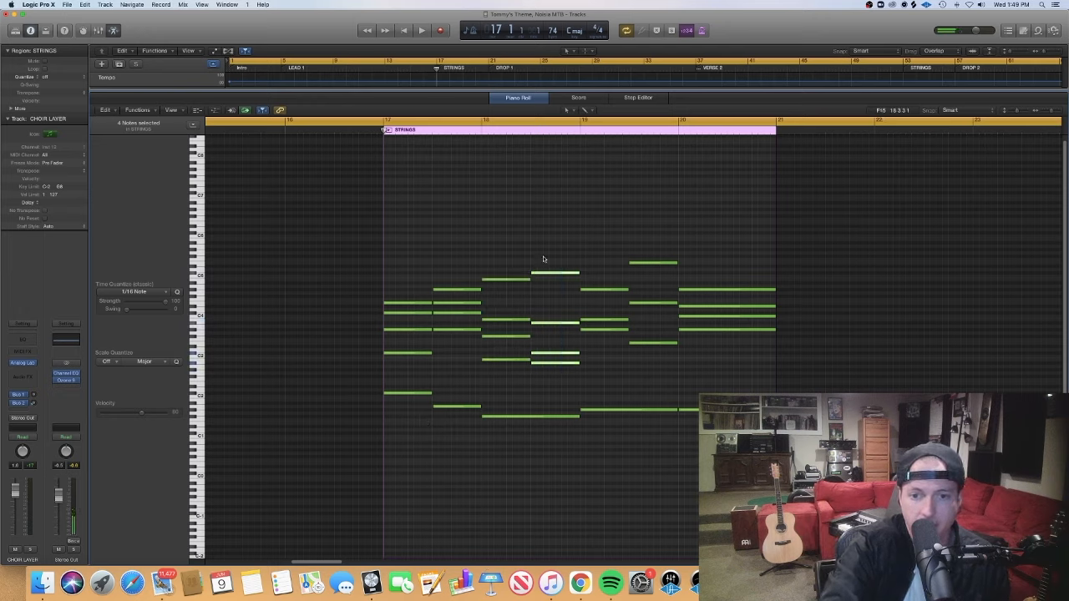
left_click(591, 351)
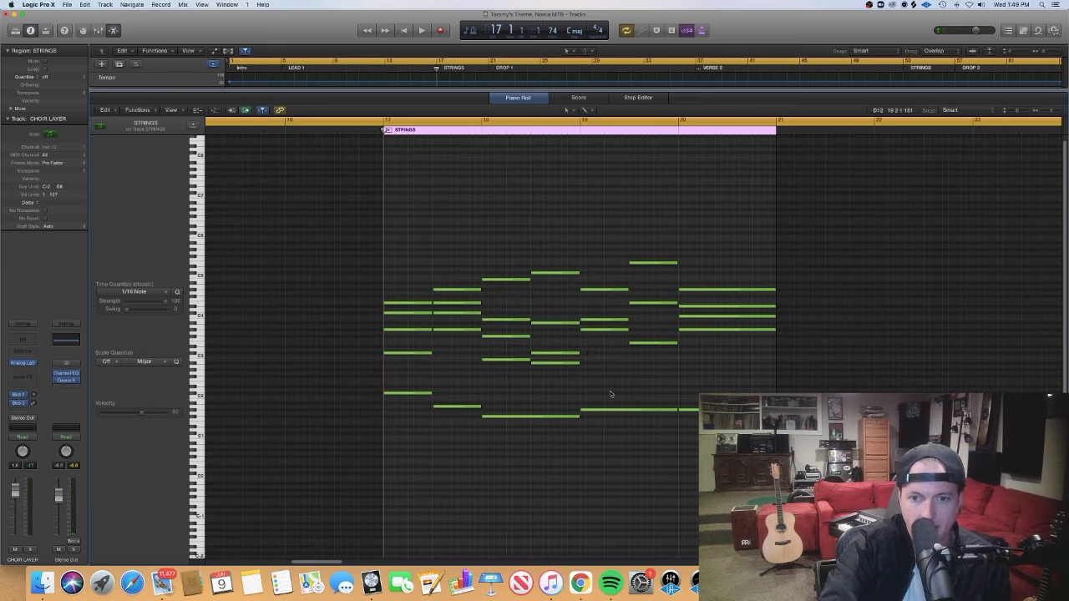
Select the bass notes of bars 19 and 20, and audition the first chord of bar 19 together with its bass note
left_click_drag(615, 430, 710, 407)
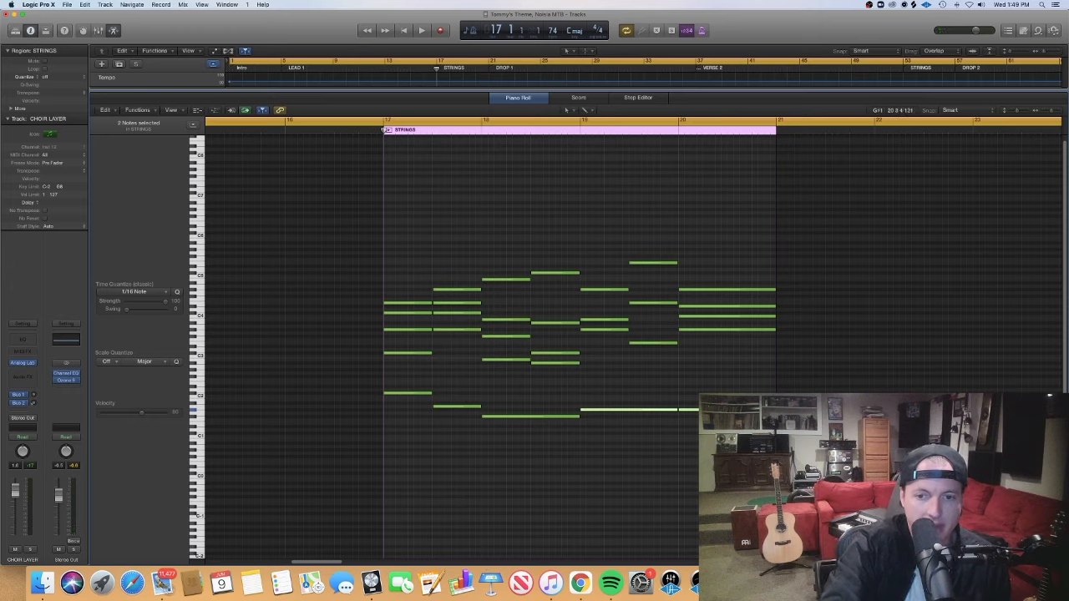
left_click(603, 382)
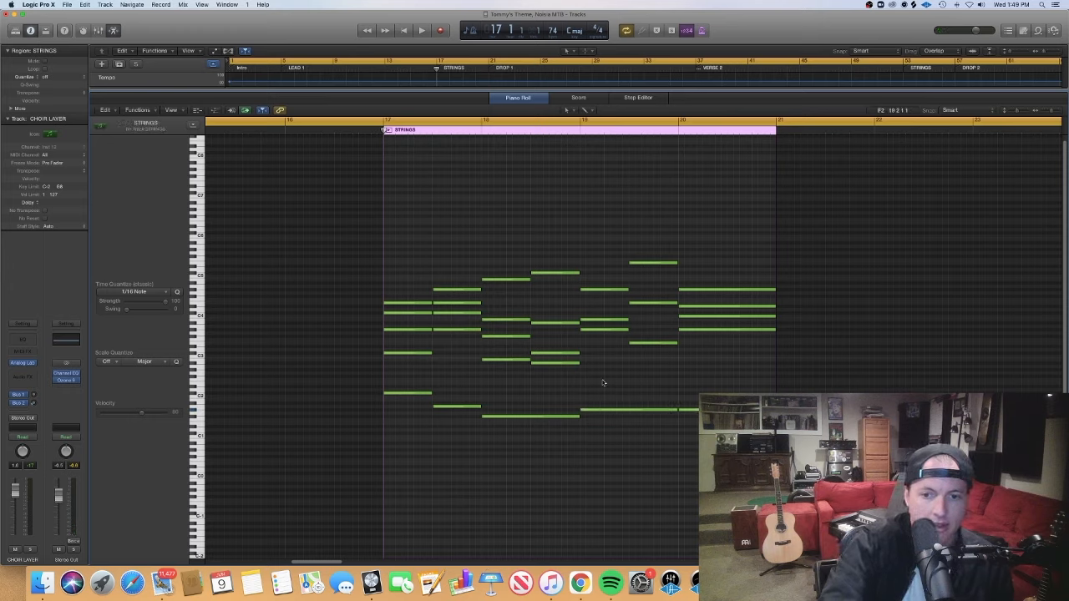
left_click(606, 328)
left_click_drag(606, 328, 603, 276)
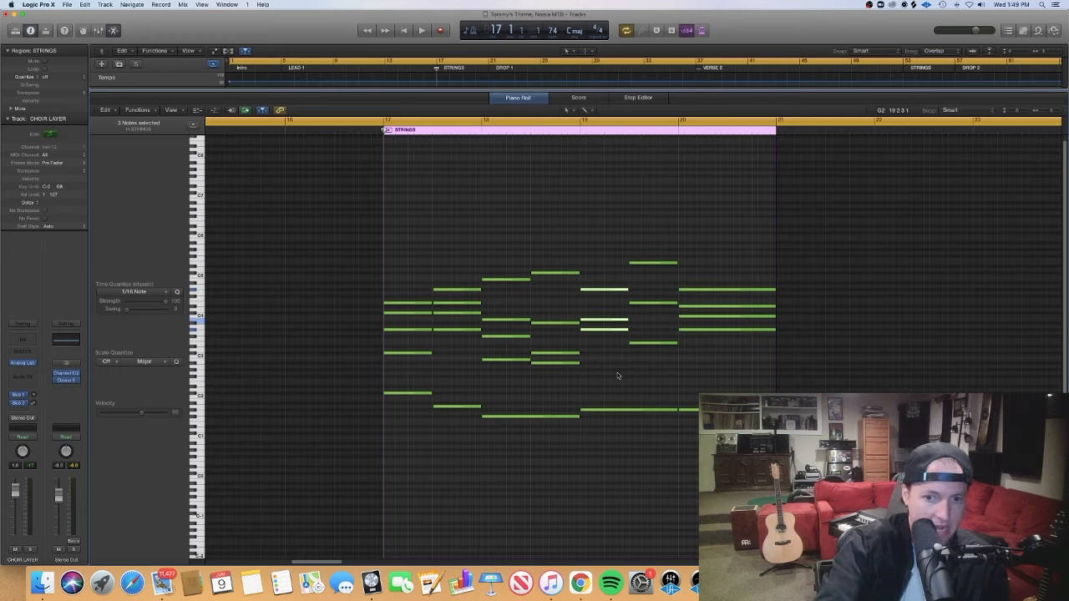
left_click(598, 410, "shift")
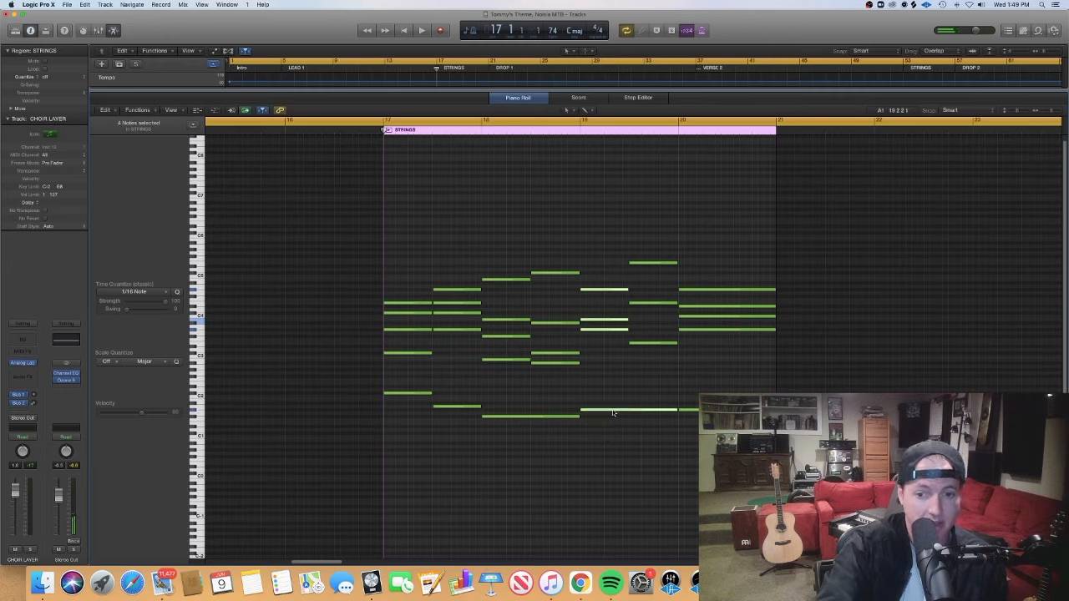
left_click(615, 413)
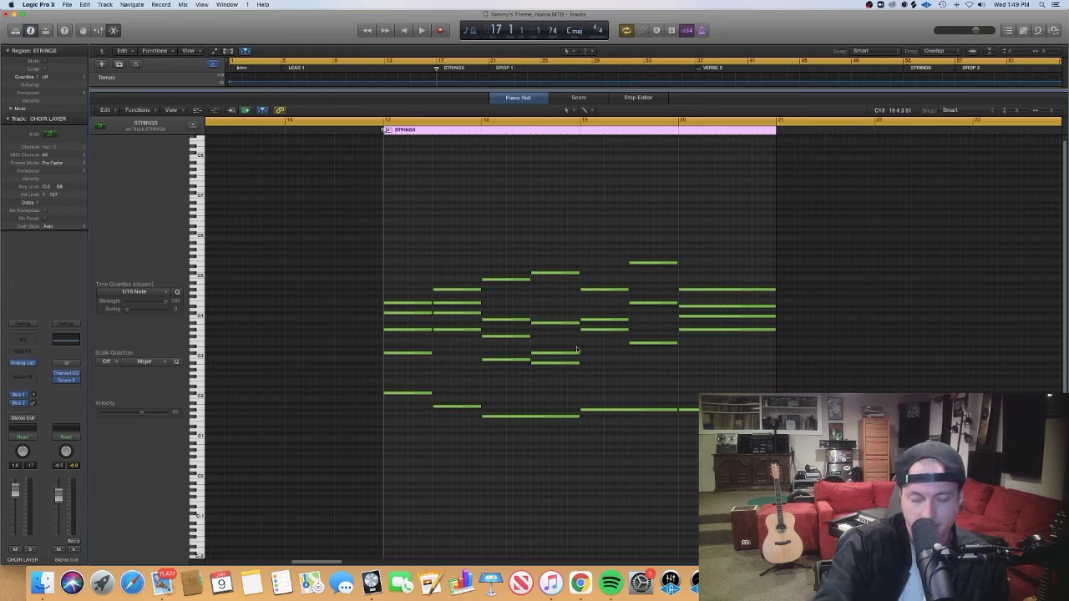
Reselect all four notes of the first chord in bar 19 and audition them again
left_click_drag(600, 439, 601, 235)
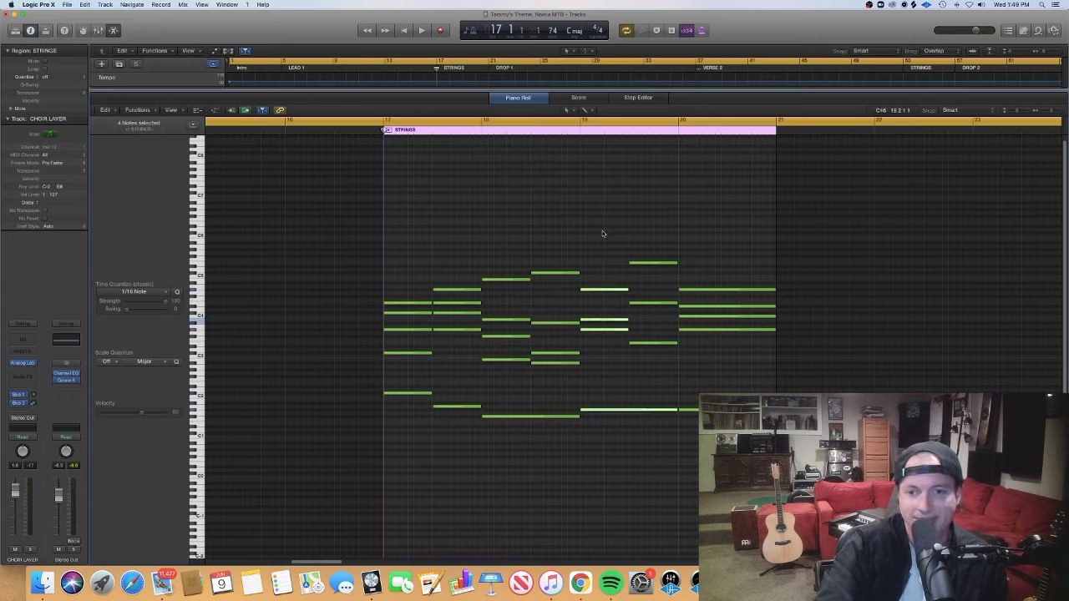
left_click(595, 321)
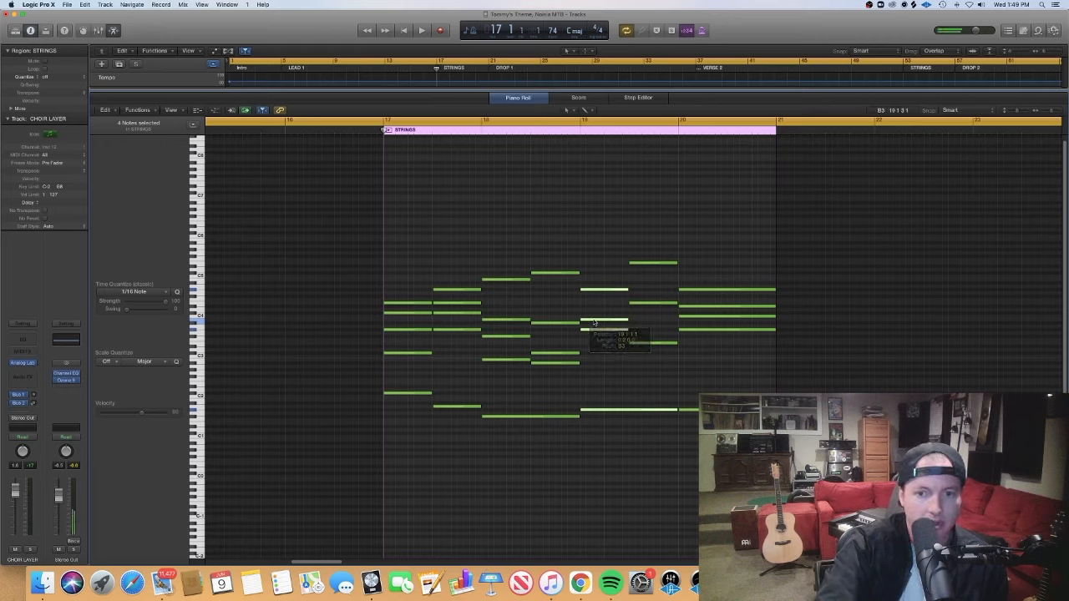
left_click(594, 321)
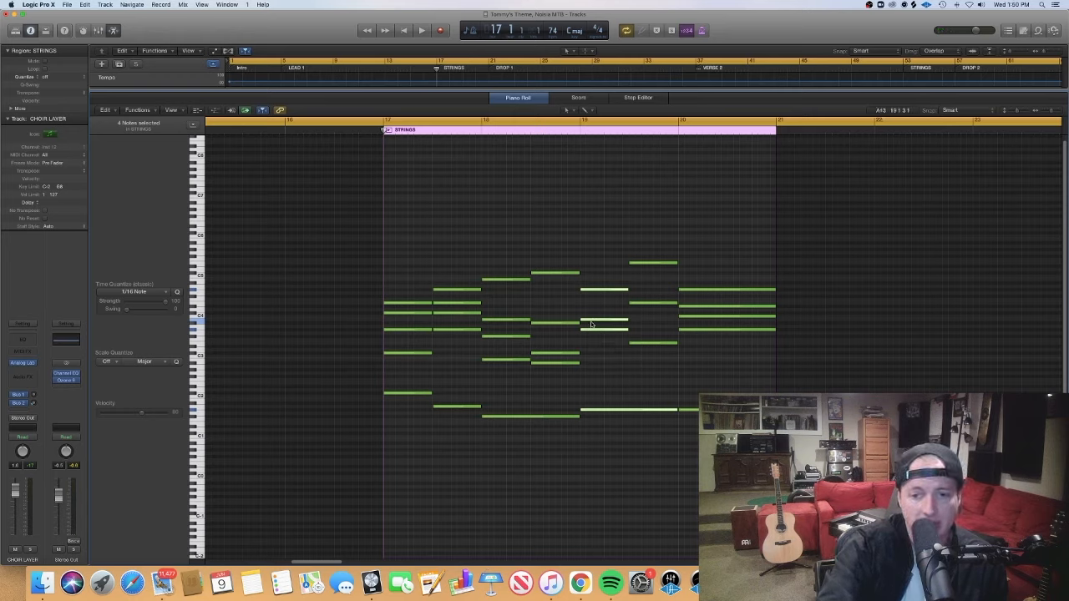
left_click_drag(586, 257, 592, 454)
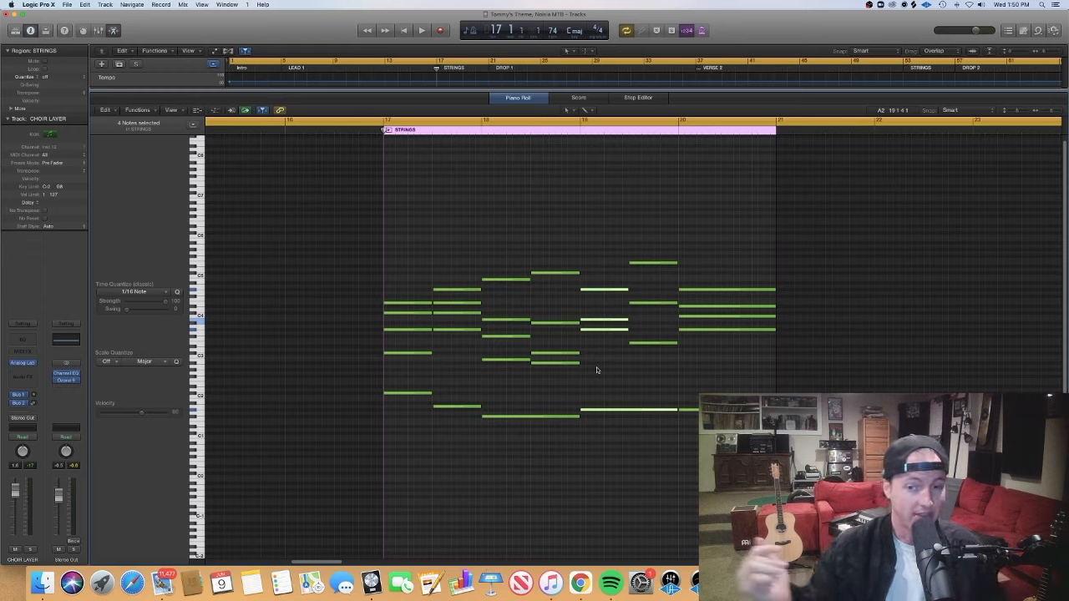
Compare the final chord in bar 20 with the second chord of bar 19 by selecting each, and clear the selection
left_click_drag(716, 423, 733, 274)
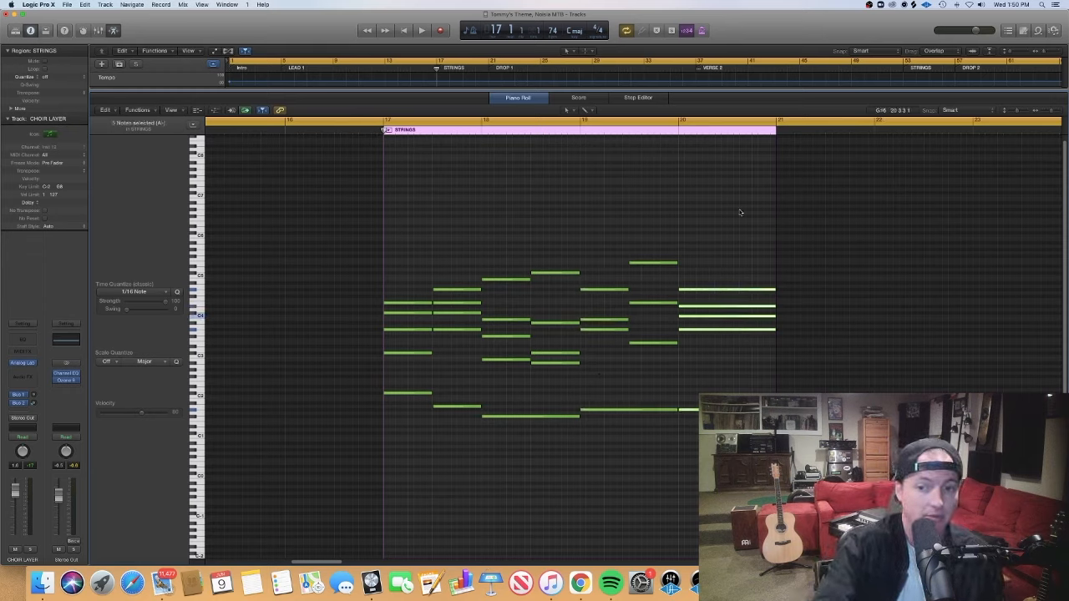
left_click(722, 373)
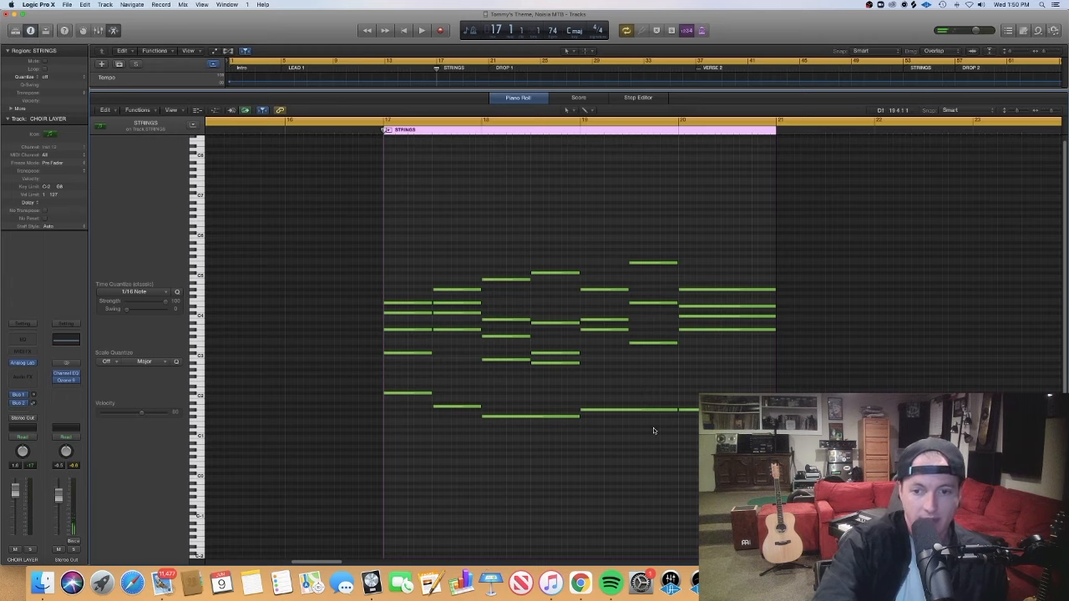
left_click_drag(663, 417, 651, 251)
left_click(651, 370)
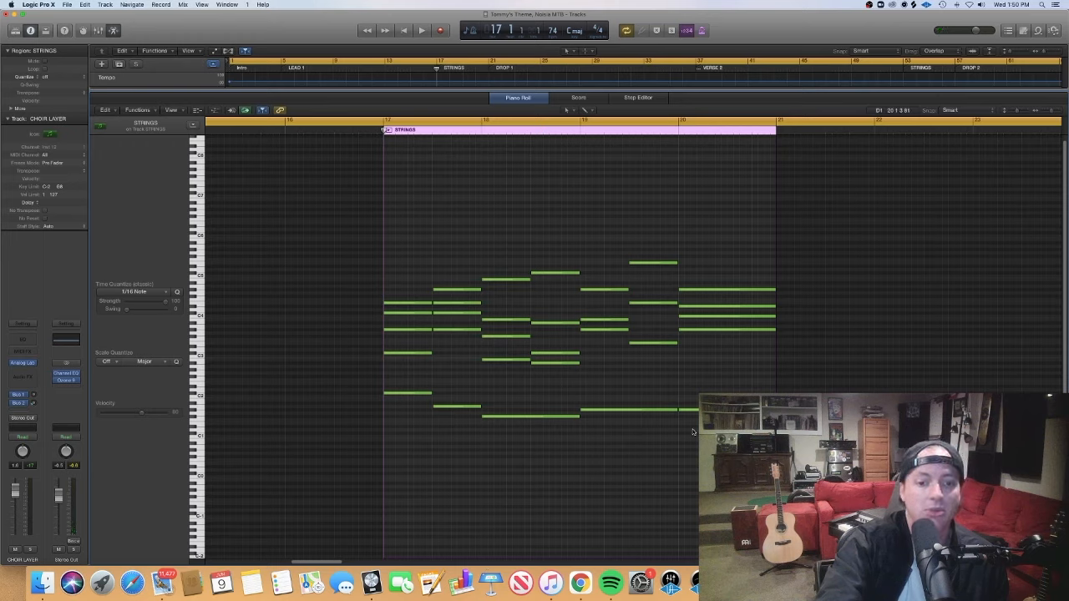
left_click_drag(693, 431, 762, 171)
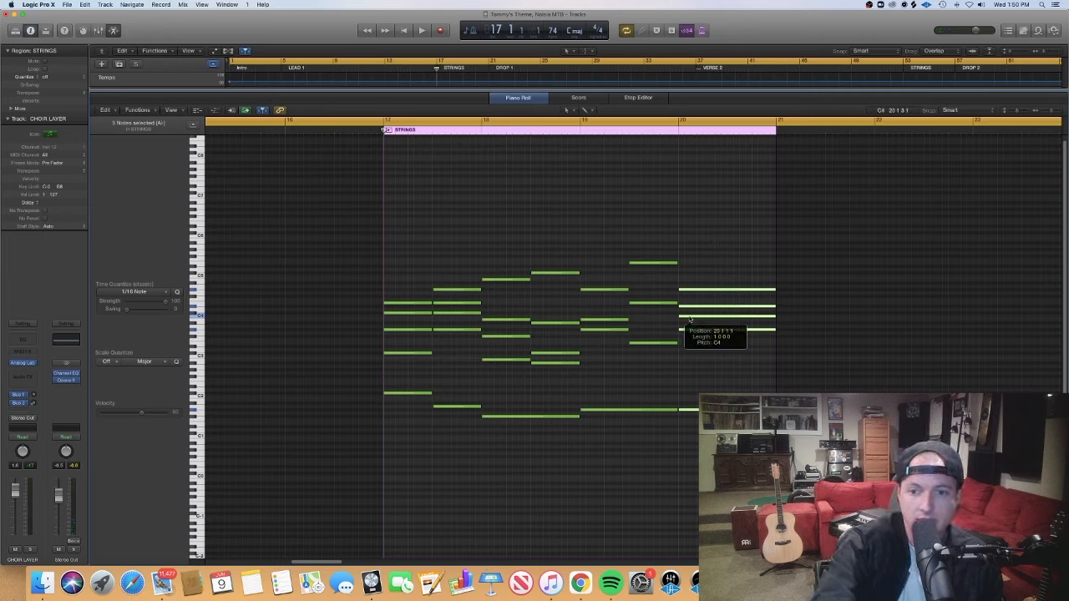
left_click(694, 276)
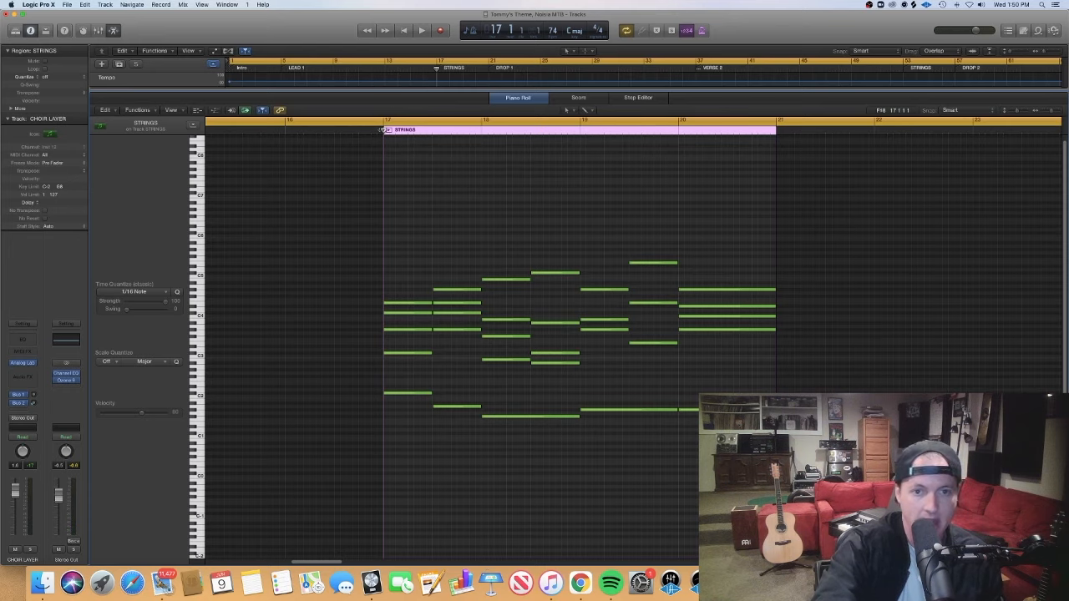
Play the STRINGS region from bar 17 into bar 20 and select all the notes of its final chord
key("space")
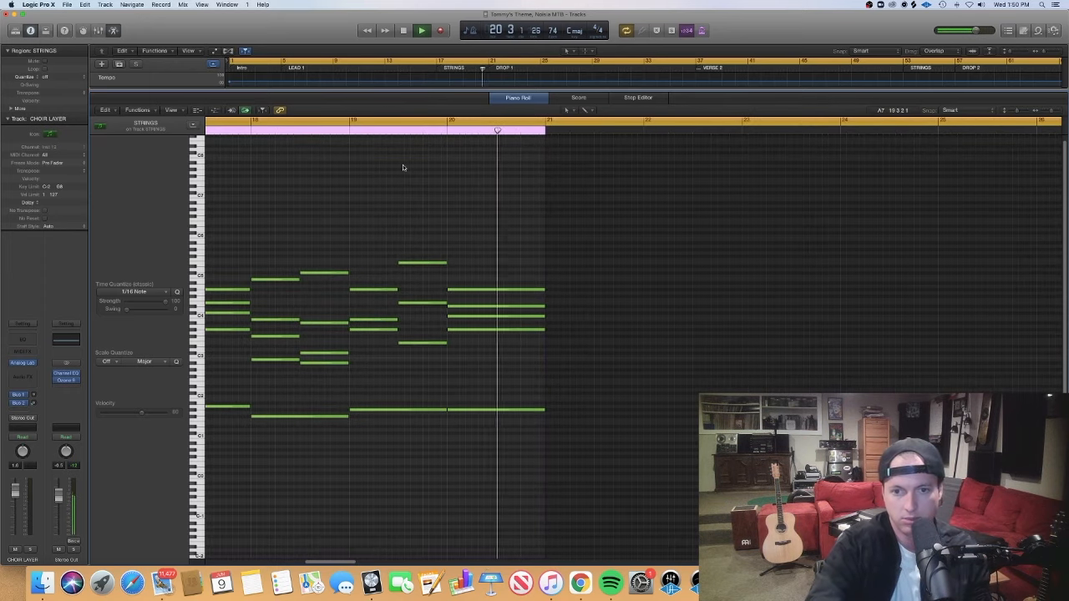
key("space")
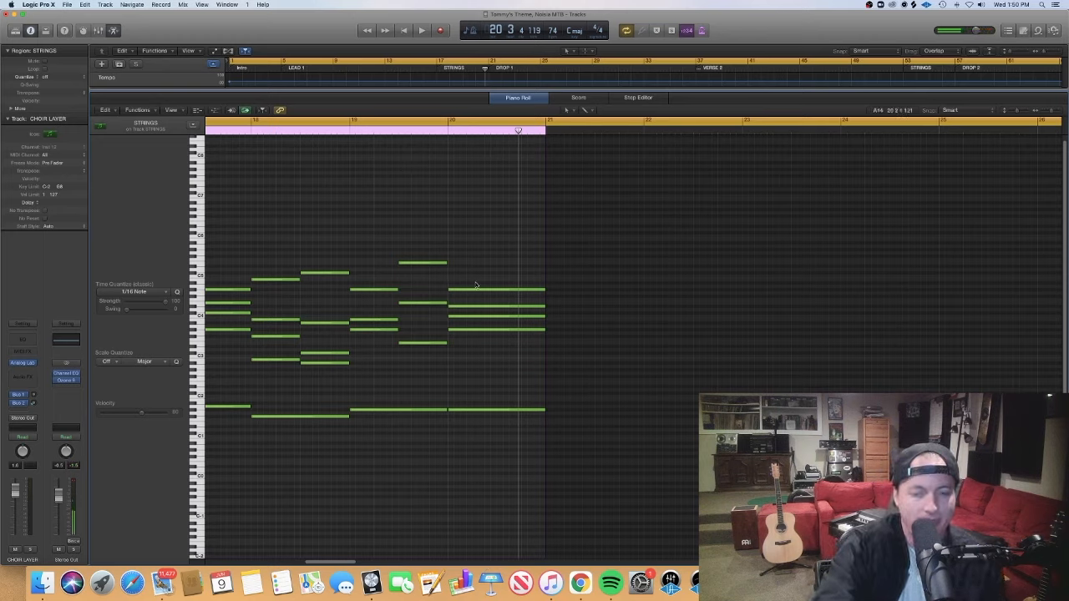
left_click_drag(491, 507, 487, 196)
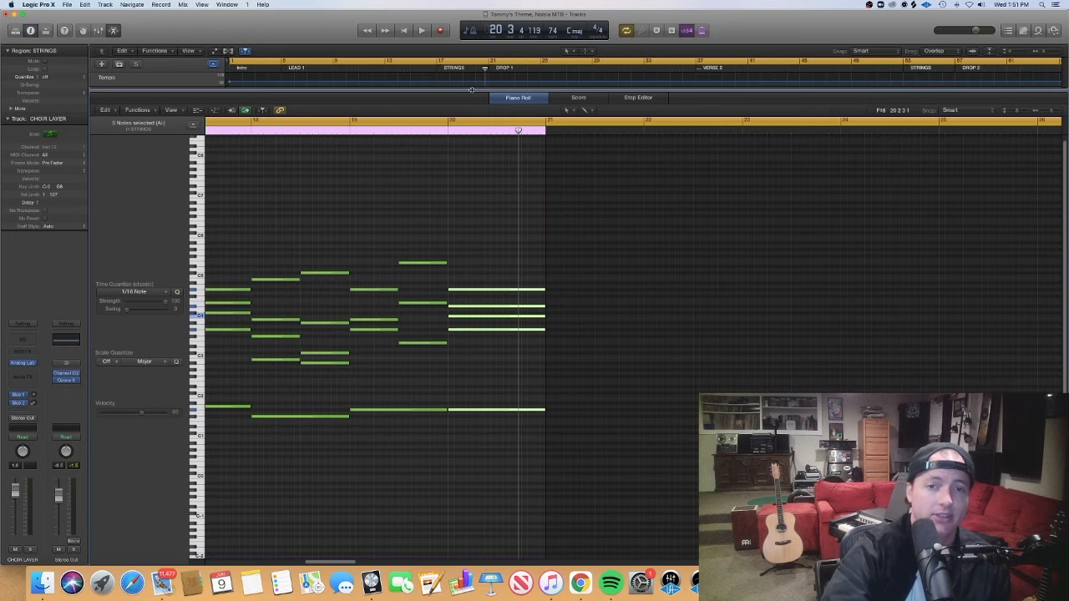
Return to the arrangement and play the transition from the end of bar 19 through DROP 1 to bar 26
key("p")
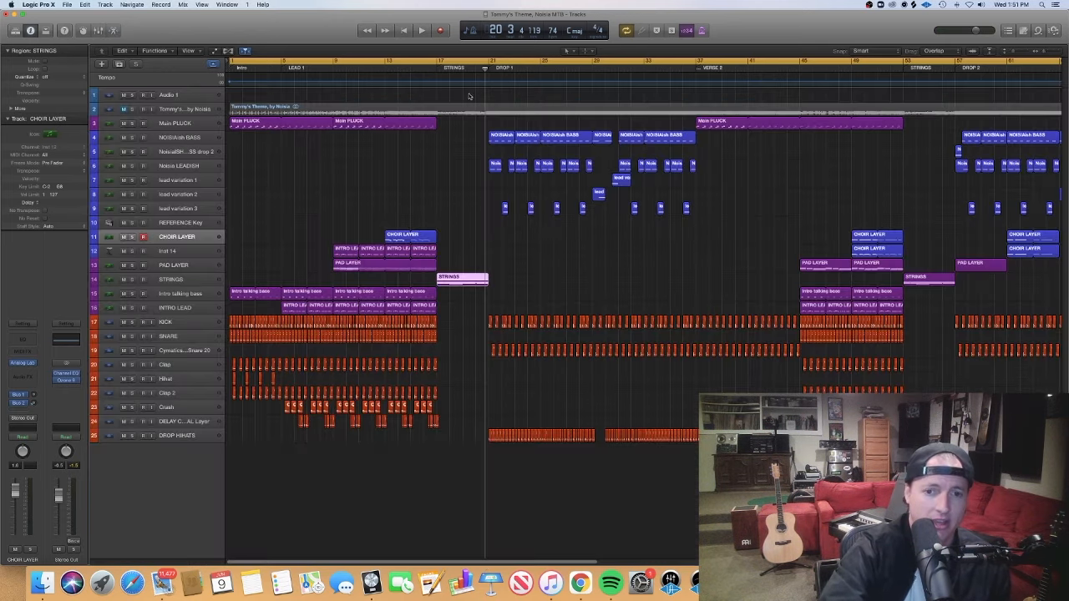
left_click(447, 234)
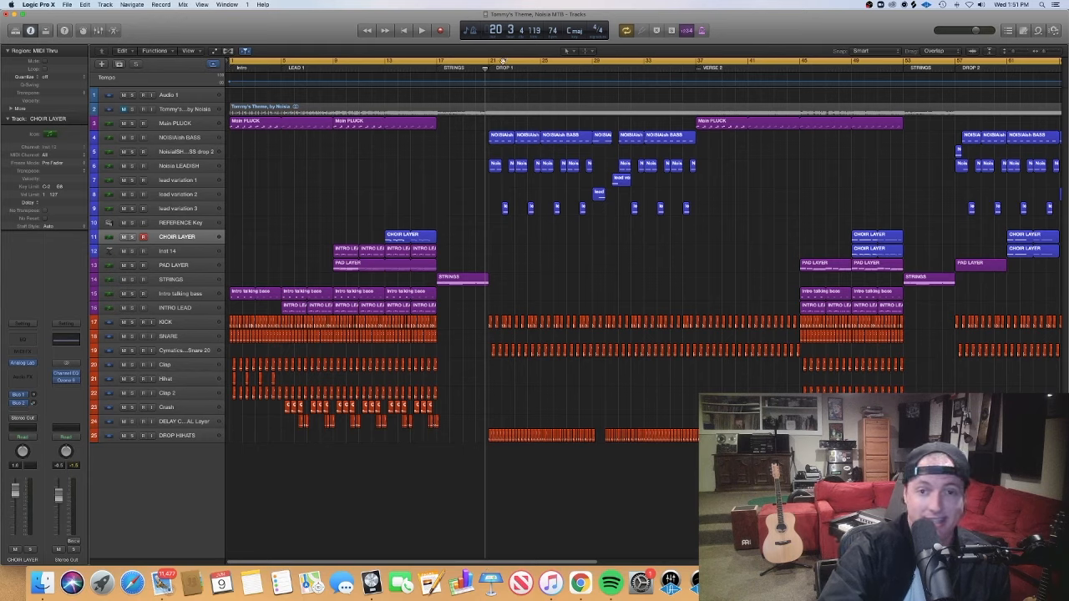
left_click(473, 70)
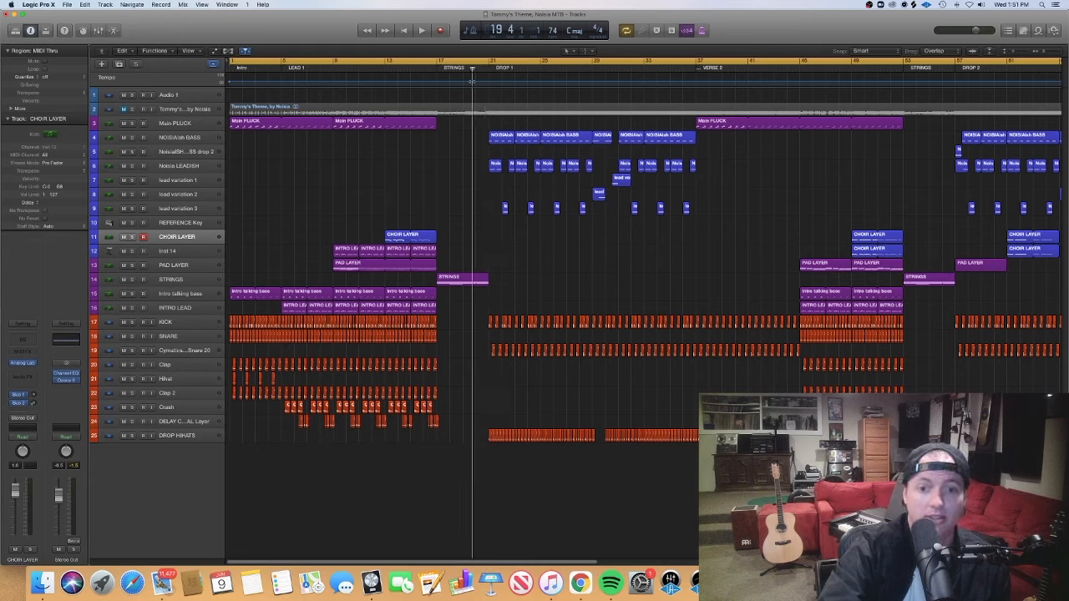
mouse_move(472, 81)
left_mouse_down()
mouse_move(489, 83)
mouse_move(474, 85)
left_mouse_up()
key("space")
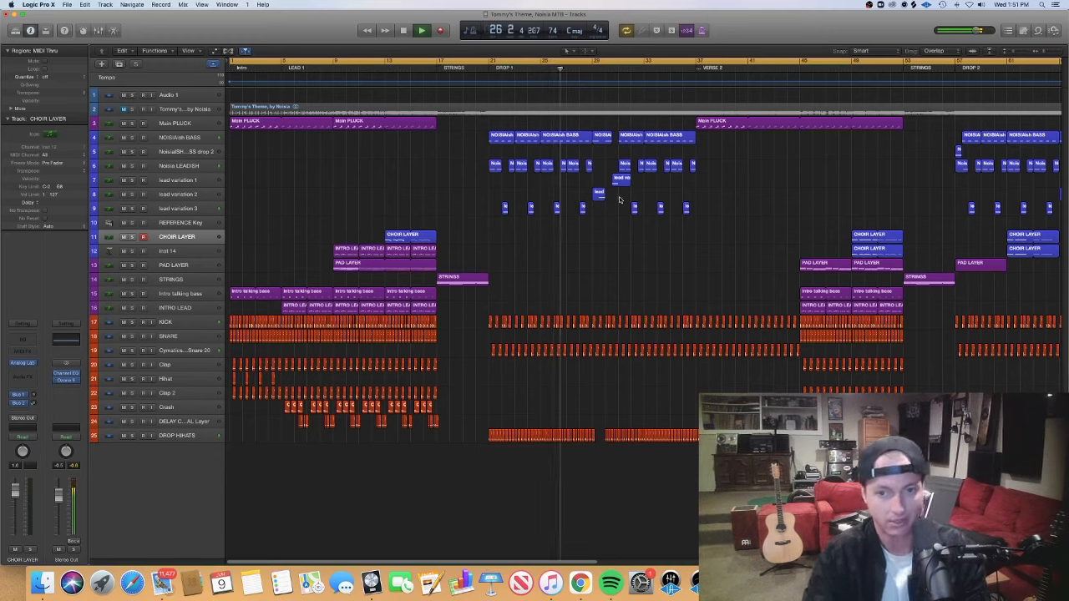
key("space")
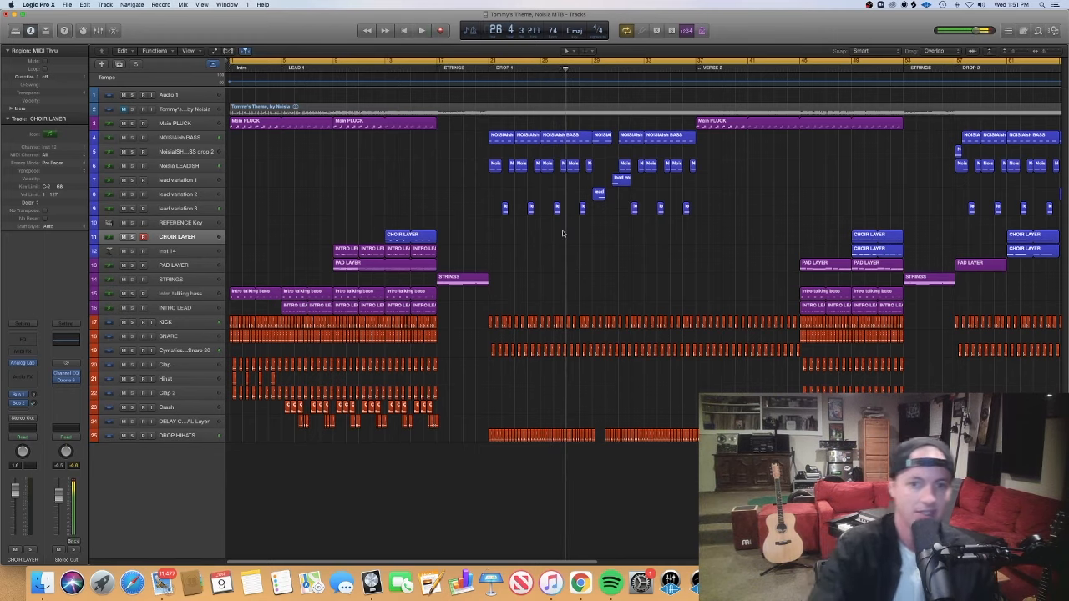
Open the bass and lead regions of DROP 1 together in the Piano Roll from bar 21 and audition the notes at the end of bar 22
left_click_drag(485, 231, 692, 138)
key("p")
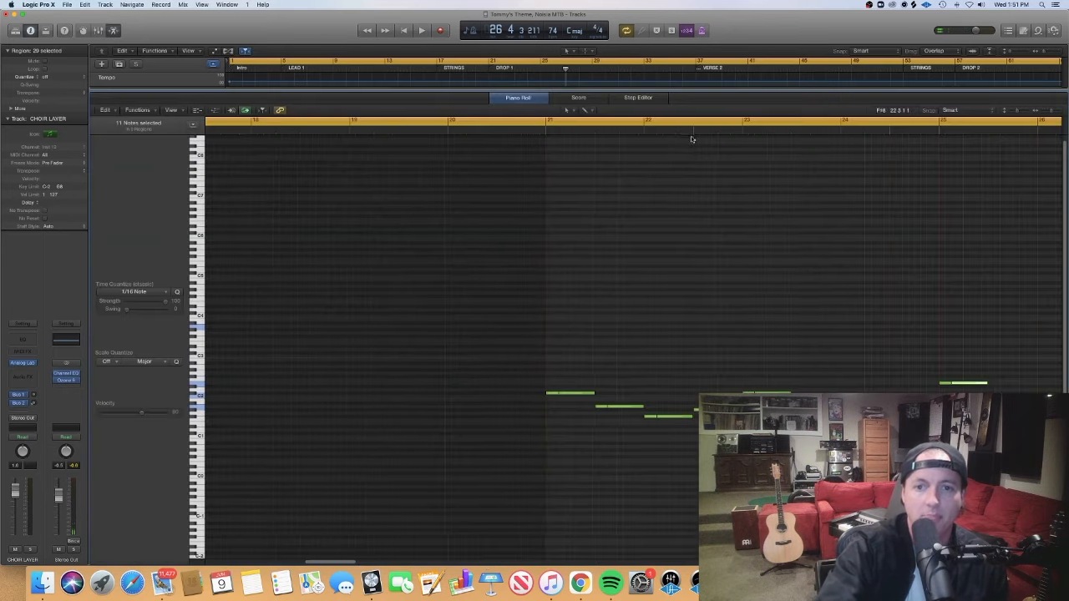
scroll(698, 242, "right", 5)
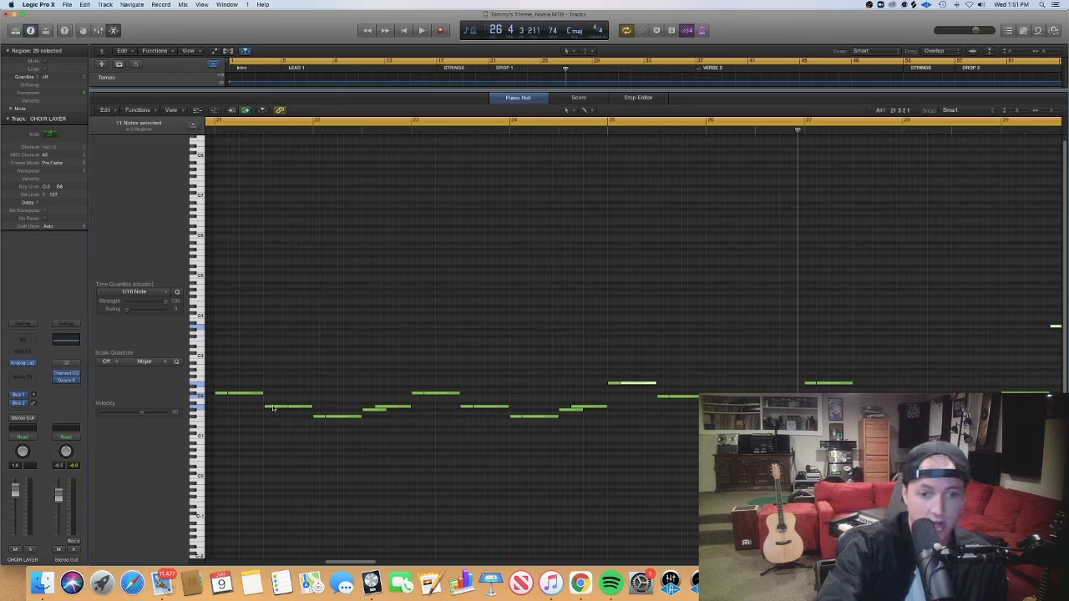
left_click(368, 415)
left_click(373, 410)
left_click(382, 423)
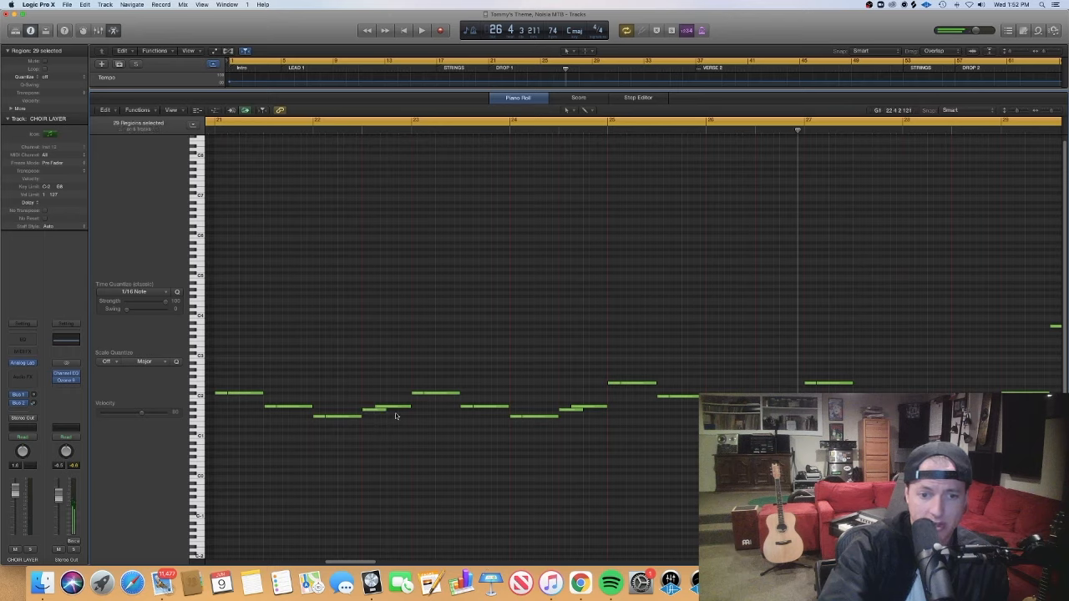
Audition the note at the end of bar 22 and box the area beneath the four-bar phrase spanning bars 21 to 24
left_click(397, 407)
left_click(397, 421)
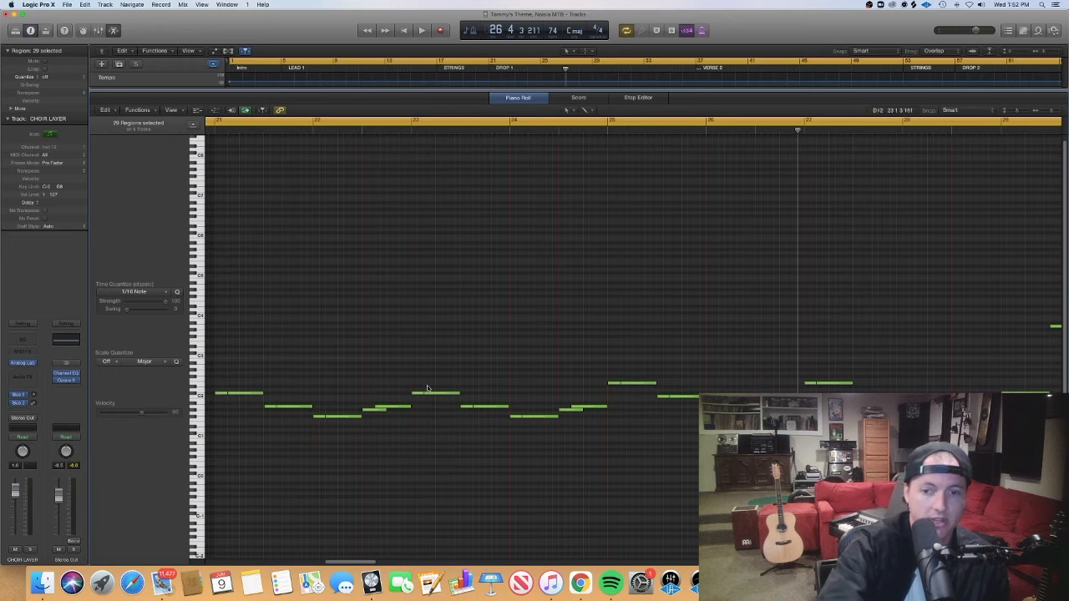
scroll(427, 432, "right", 1)
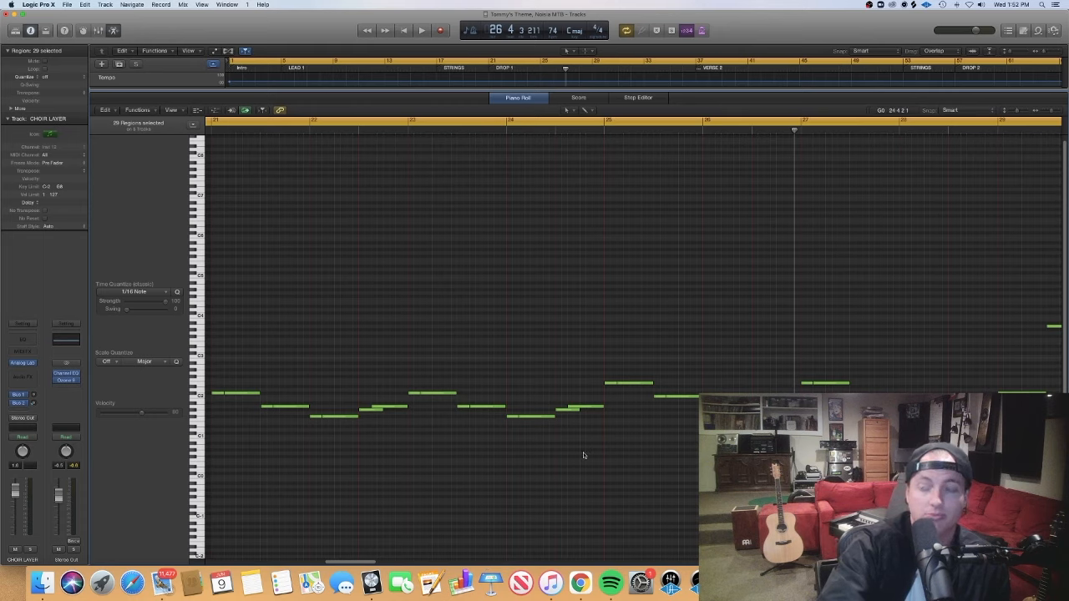
scroll(585, 455, "right", 2)
scroll(584, 456, "left", 4)
scroll(583, 456, "right", 3)
scroll(584, 456, "left", 2)
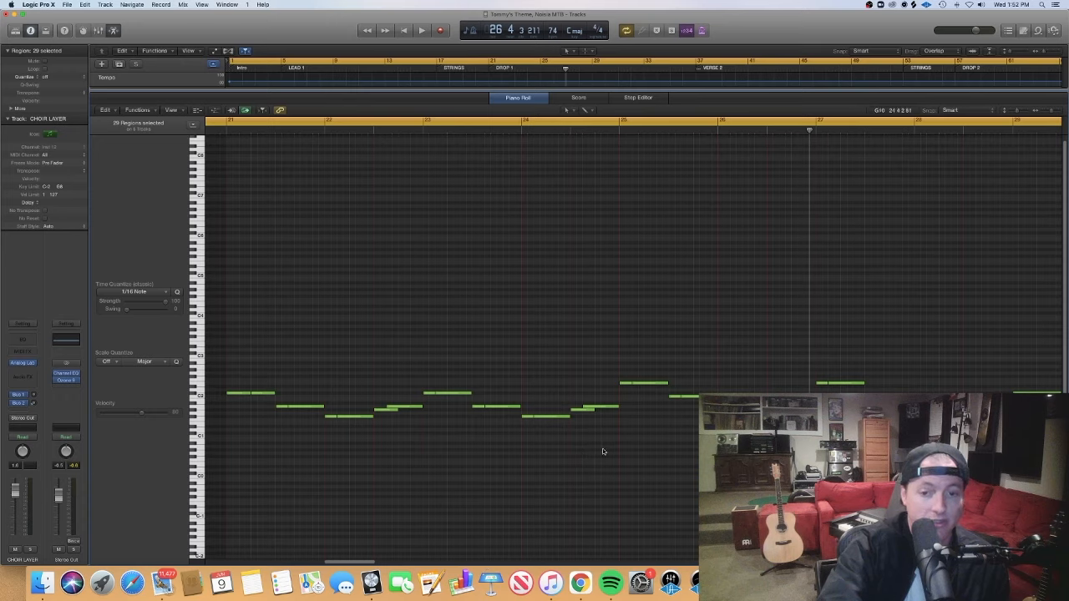
left_click_drag(601, 451, 234, 472)
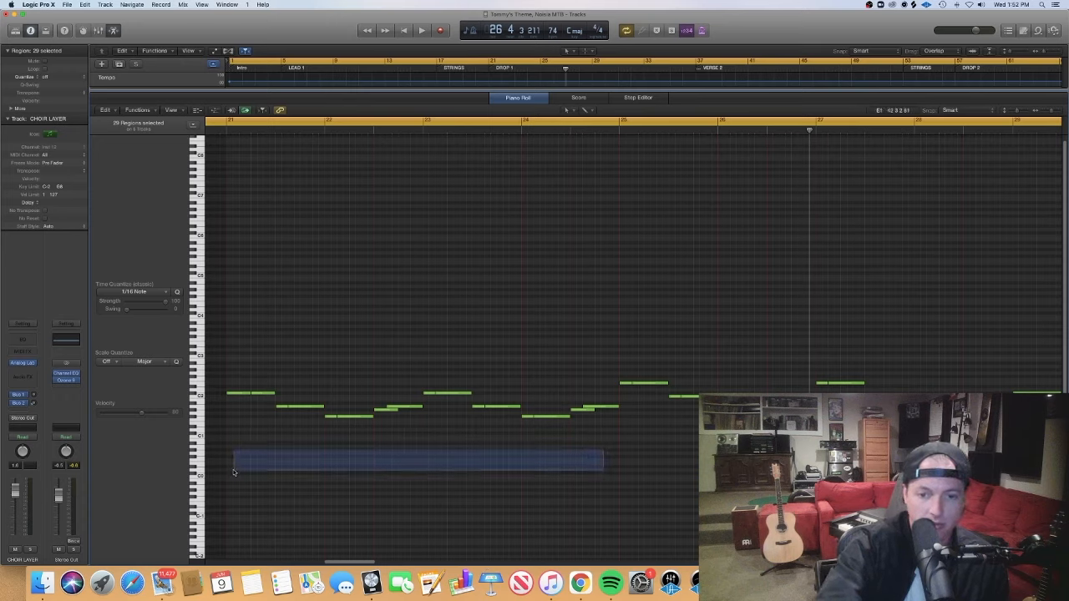
mouse_move(234, 472)
left_mouse_down()
mouse_move(246, 471)
mouse_move(236, 467)
left_mouse_up()
Examine the second phrase by boxing the area beneath its notes from bar 25 through bar 28
scroll(236, 468, "right", 5)
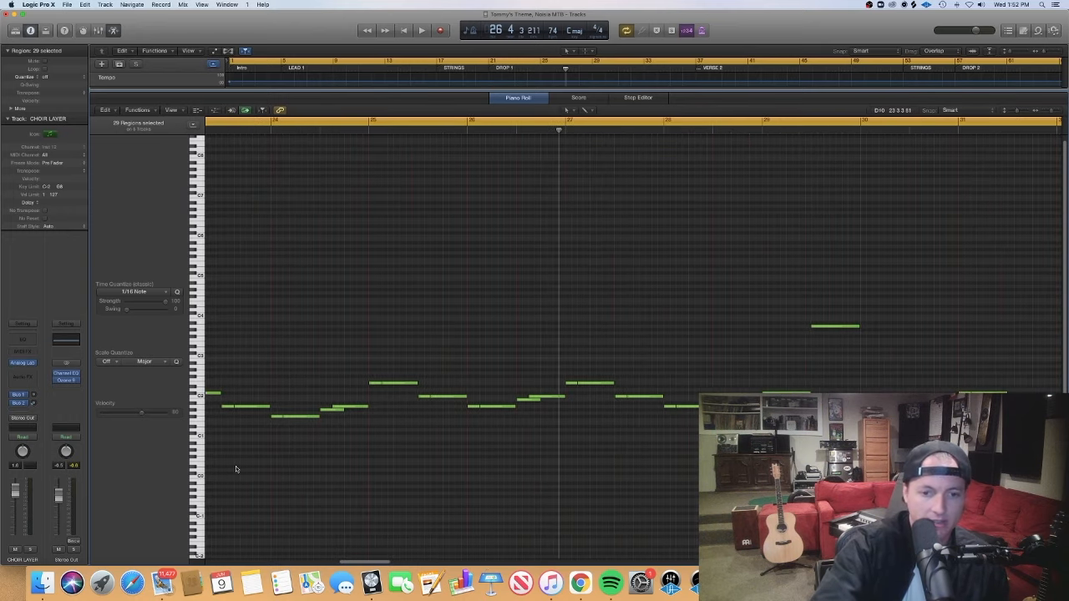
scroll(234, 468, "left", 1)
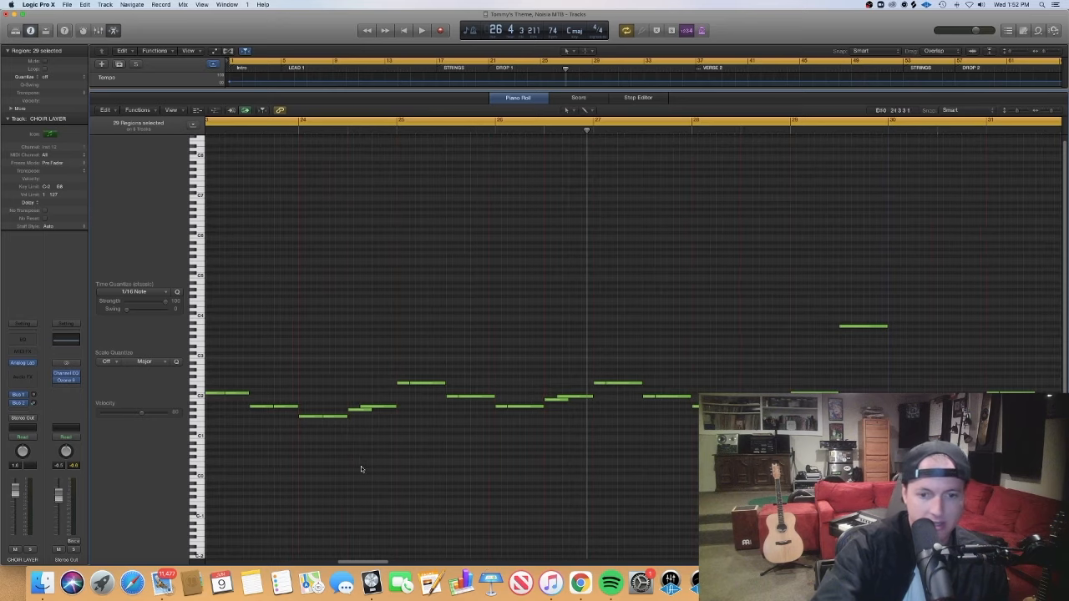
scroll(359, 468, "right", 3)
left_click_drag(309, 456, 688, 509)
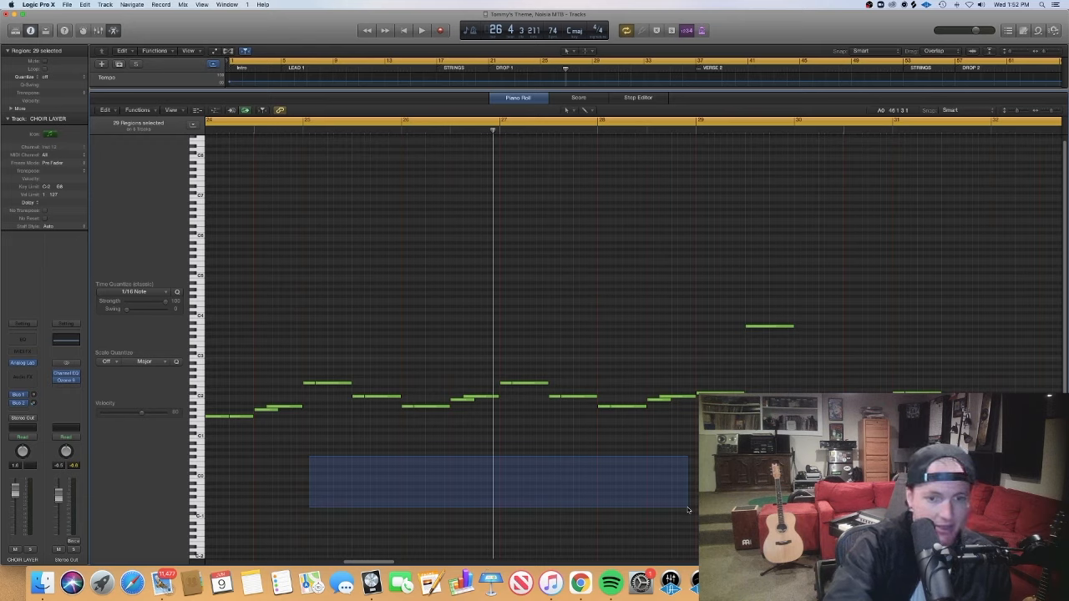
mouse_move(689, 510)
left_mouse_down()
mouse_move(669, 506)
mouse_move(683, 508)
left_mouse_up()
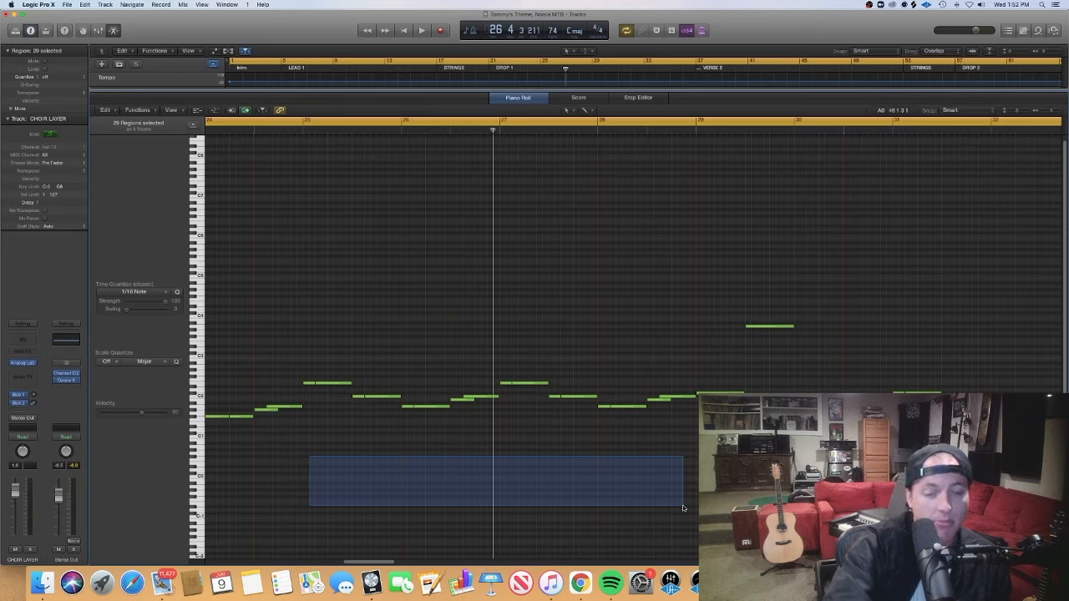
left_click_drag(683, 508, 409, 470)
Compare the opening notes of bars 21 and 25 by selecting each, and clear the selection
scroll(409, 469, "left", 10)
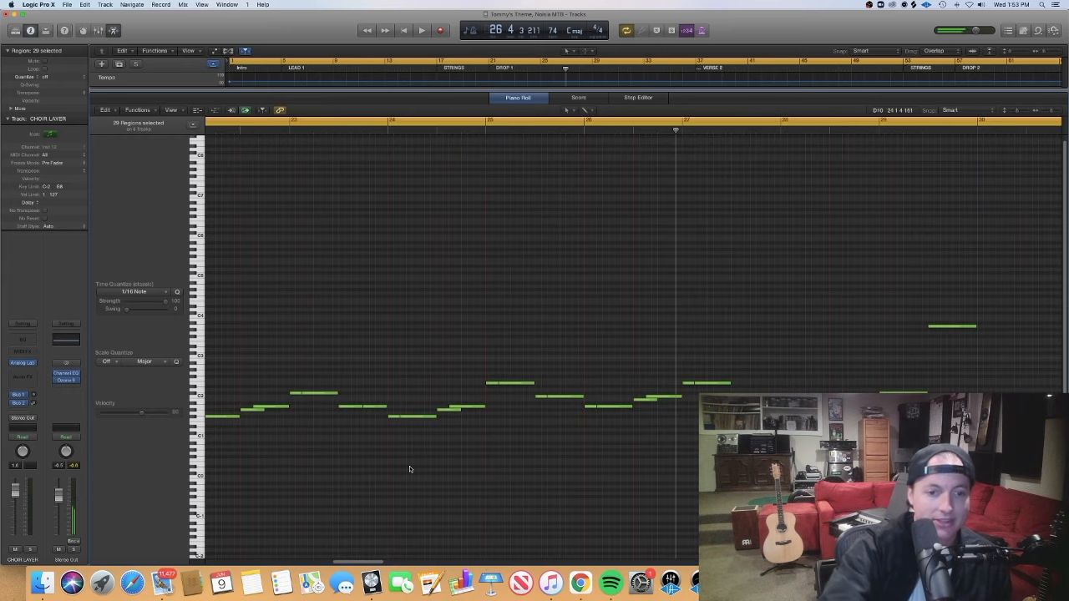
scroll(405, 466, "left", 1)
left_click_drag(286, 401, 308, 385)
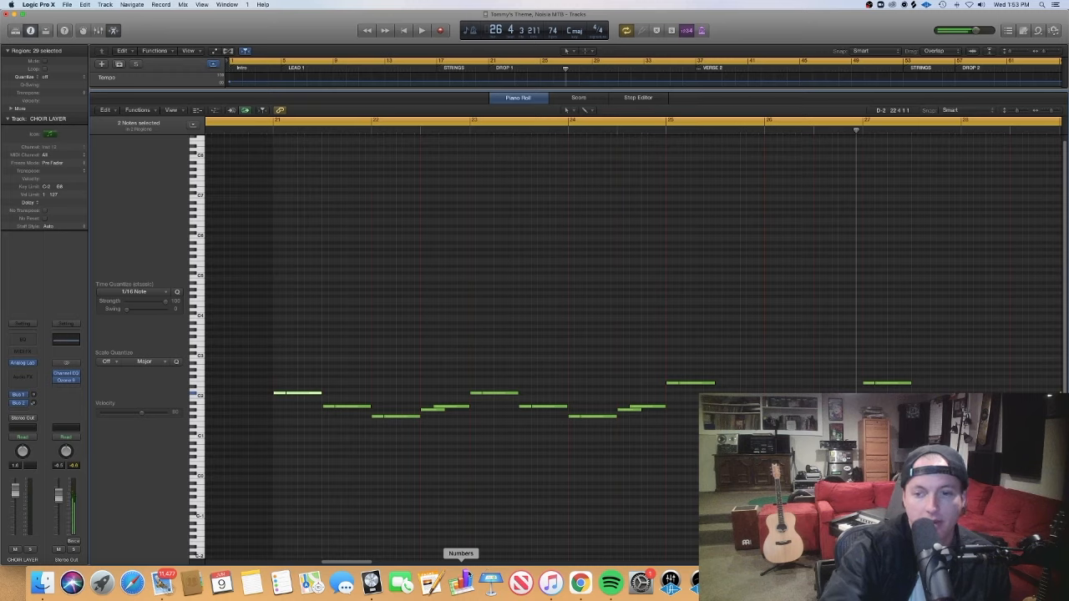
left_click(706, 382)
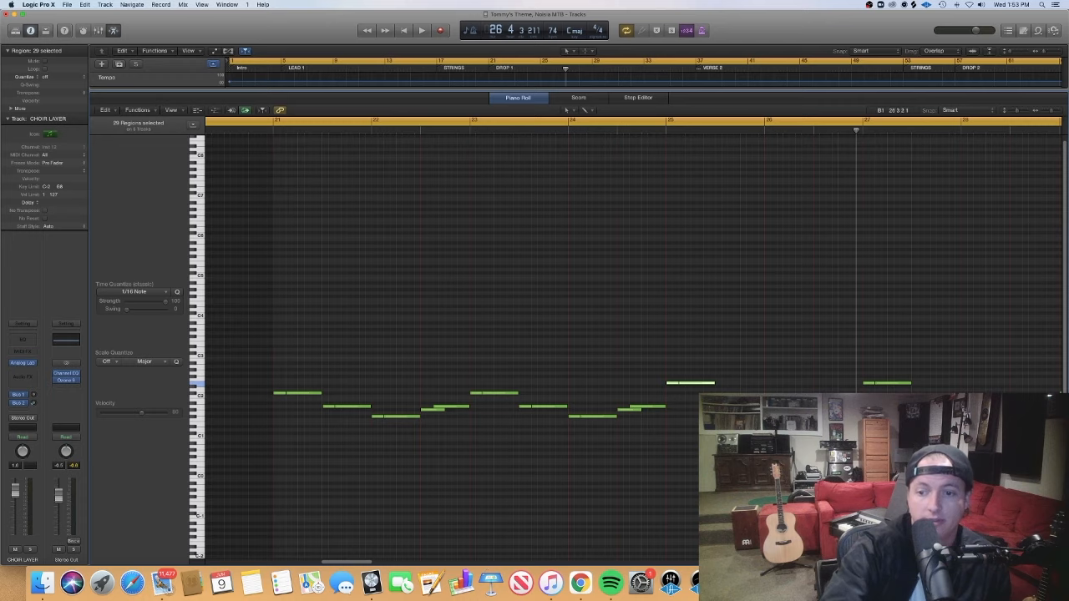
left_click_drag(837, 435, 703, 385)
left_click(683, 419)
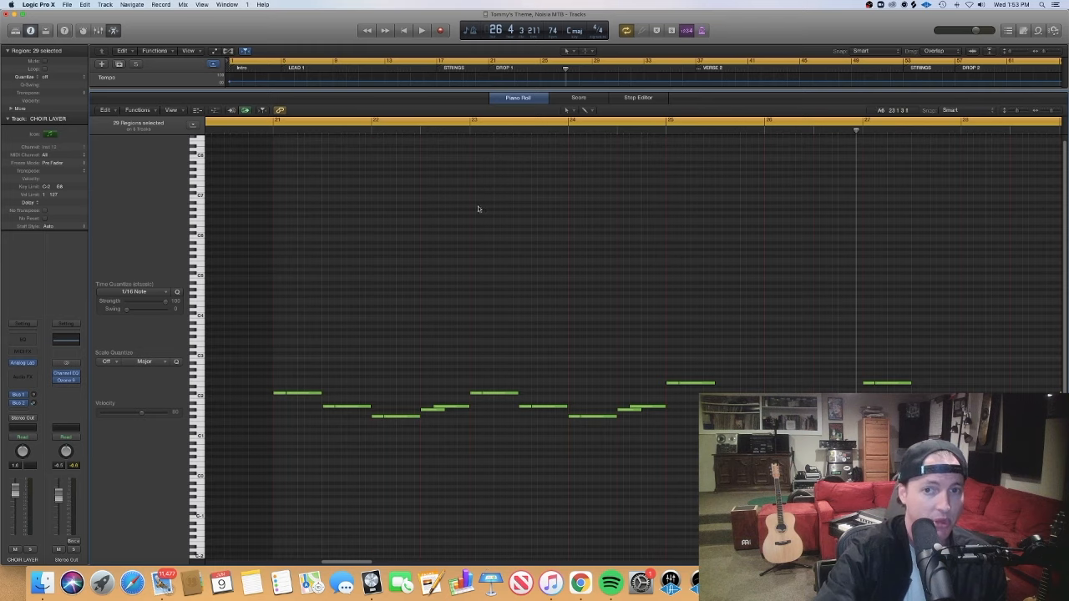
Return to the arrangement, place the playhead at the start of DROP 1 in bar 21 and deselect all regions
key("e")
scroll(516, 328, "right", 3)
left_click(430, 68)
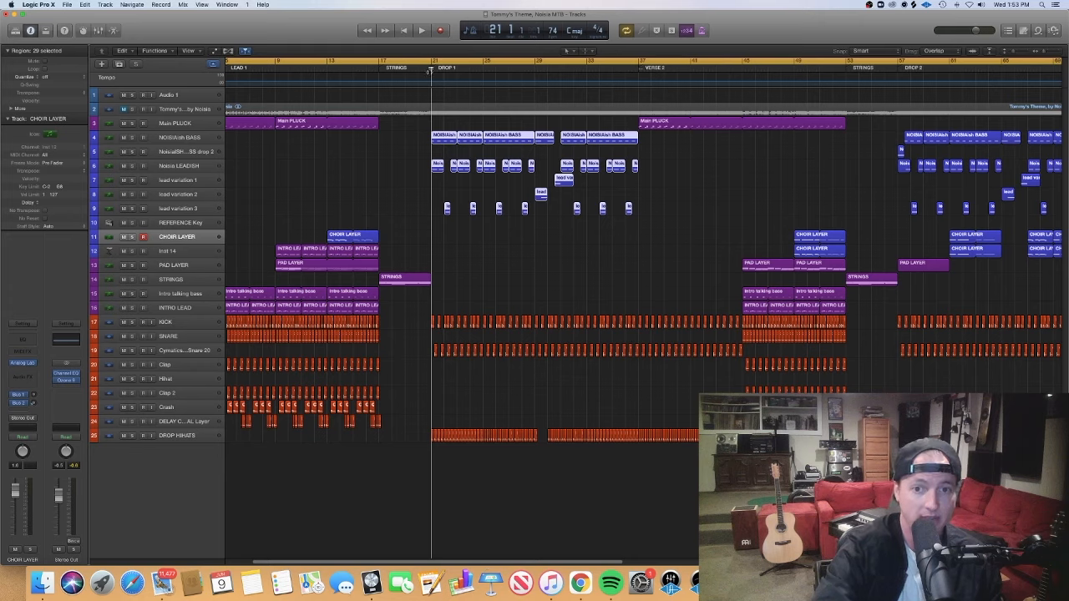
left_click_drag(432, 71, 432, 121)
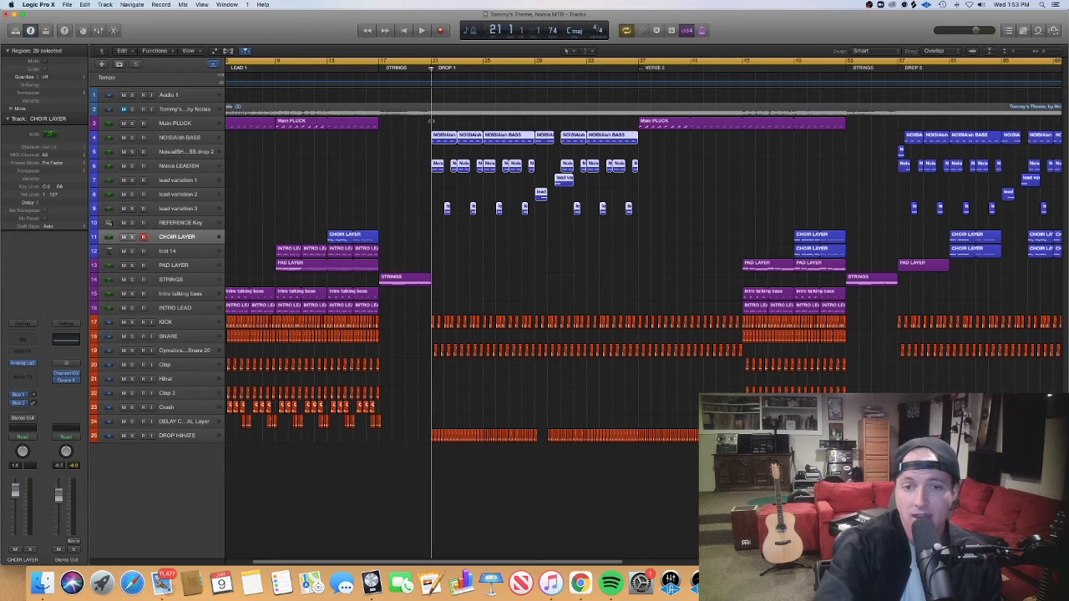
left_click(416, 168)
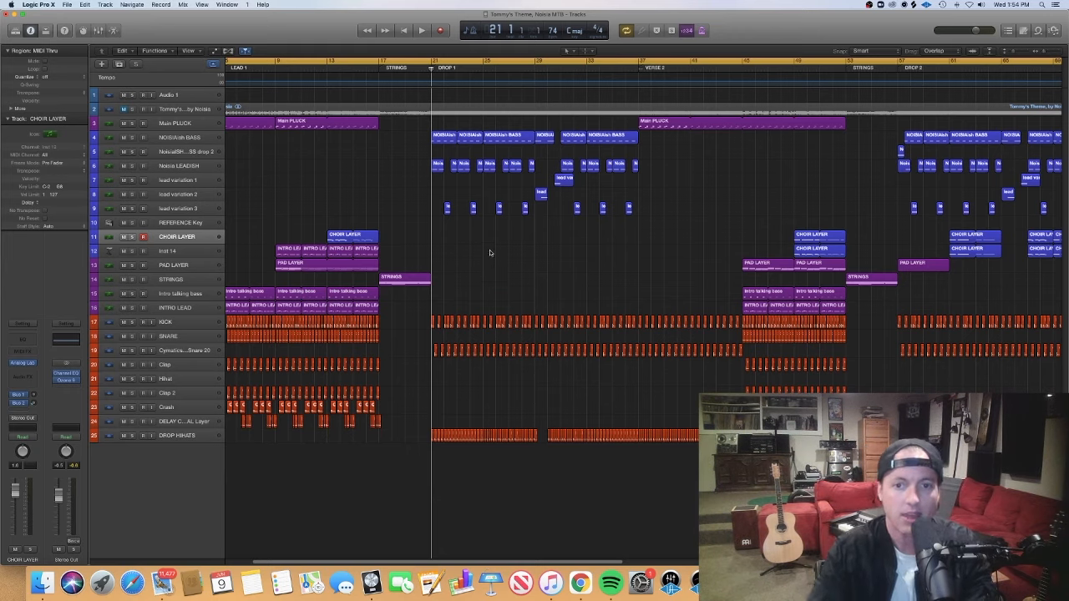
Select the kick and Cymatics snare regions in bars 21 and 22 of DROP 1 to show their pattern, and deselect them
key("super+Right")
key("super+Right")
key("super+Right")
key("super+Right")
key("super+Right")
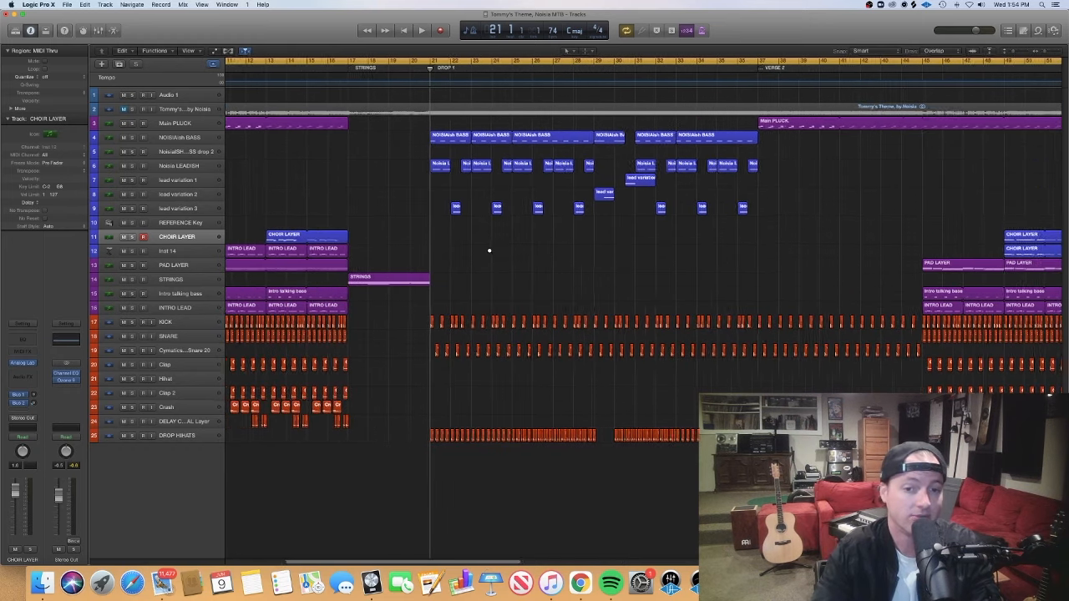
key("super+Right")
key("super+Right")
key("super+Right")
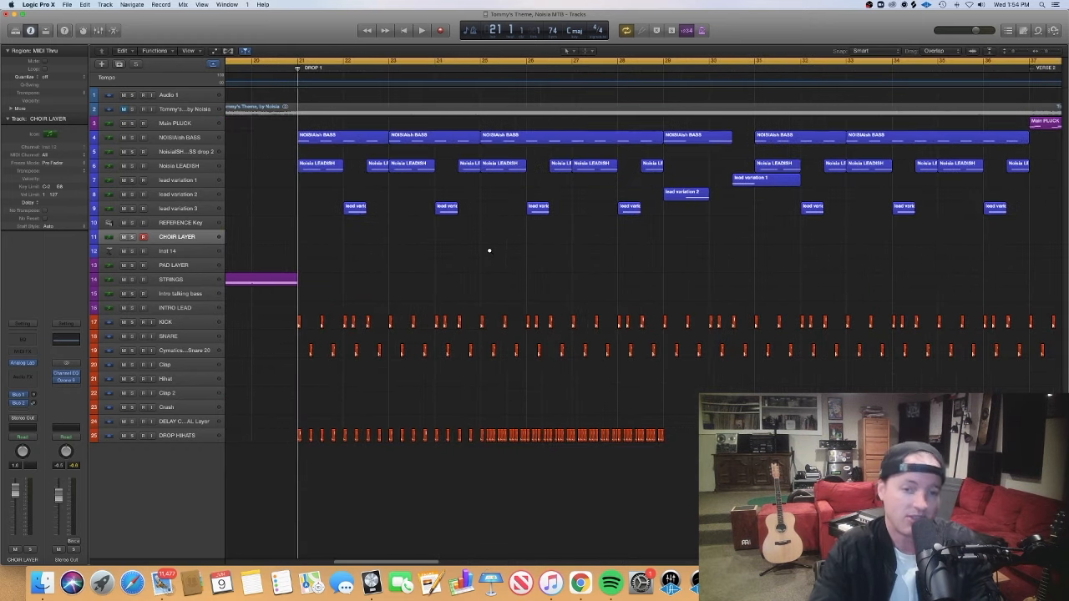
key("super+Left")
key("super+Left")
key("super+Left")
key("super+Left")
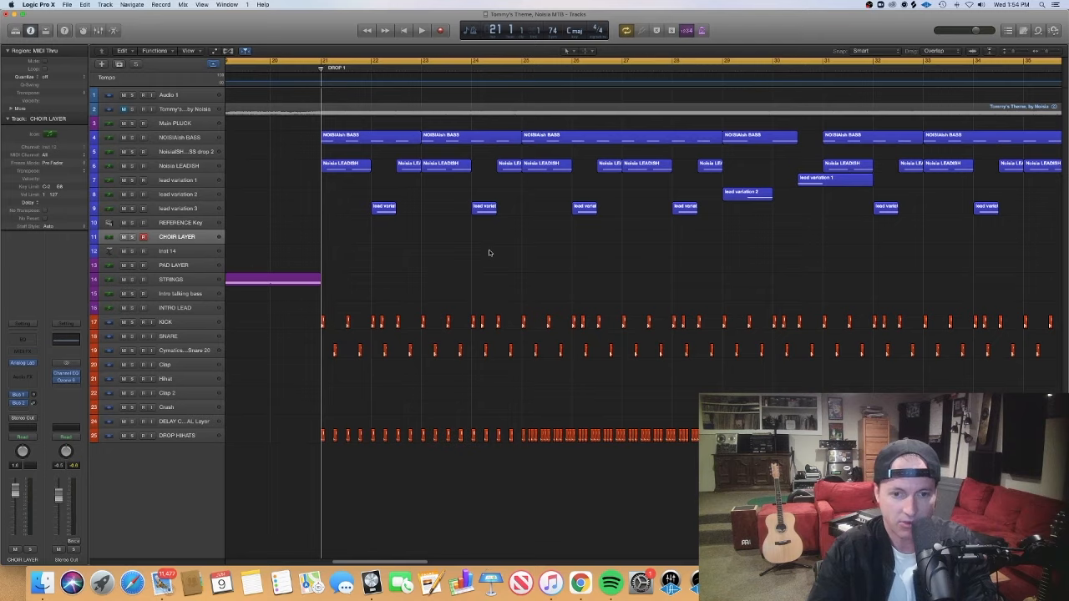
key("super+Right")
key("super+Right")
key("super+Right")
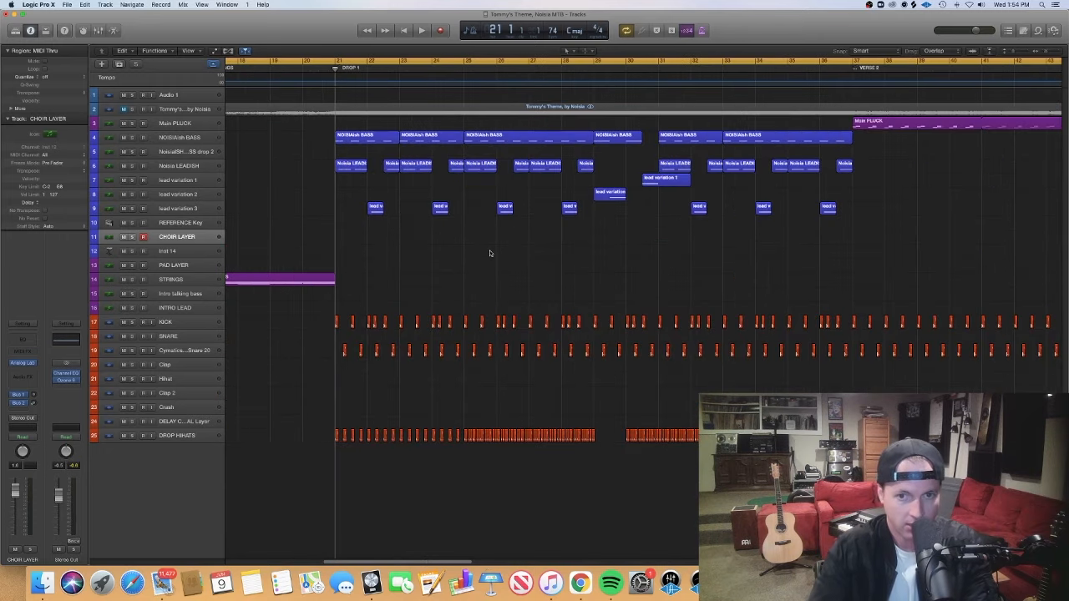
key("super+Right")
key("super+Right")
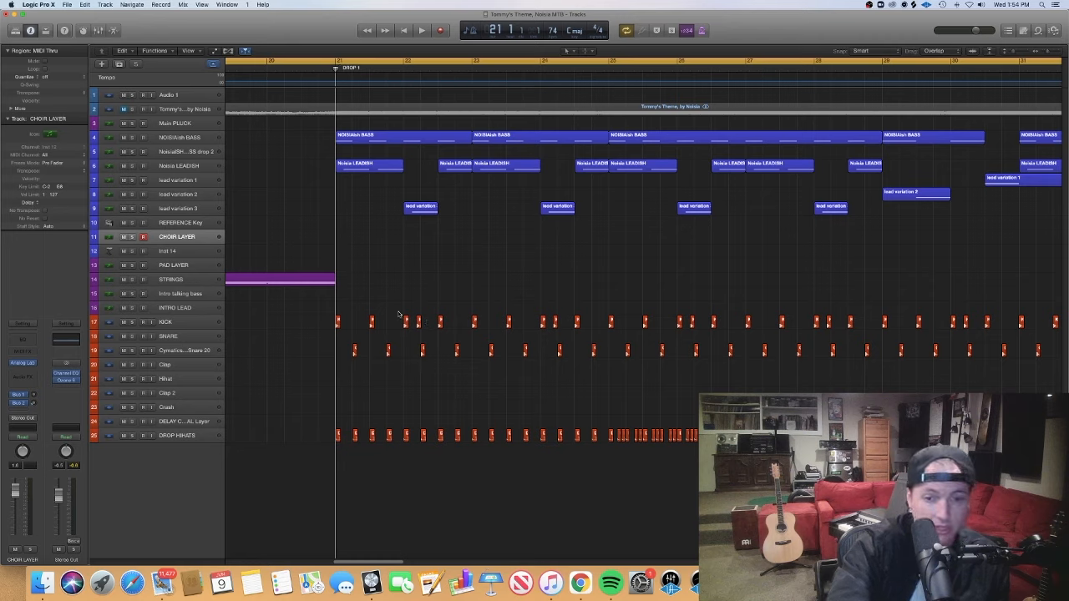
left_click_drag(465, 370, 307, 307)
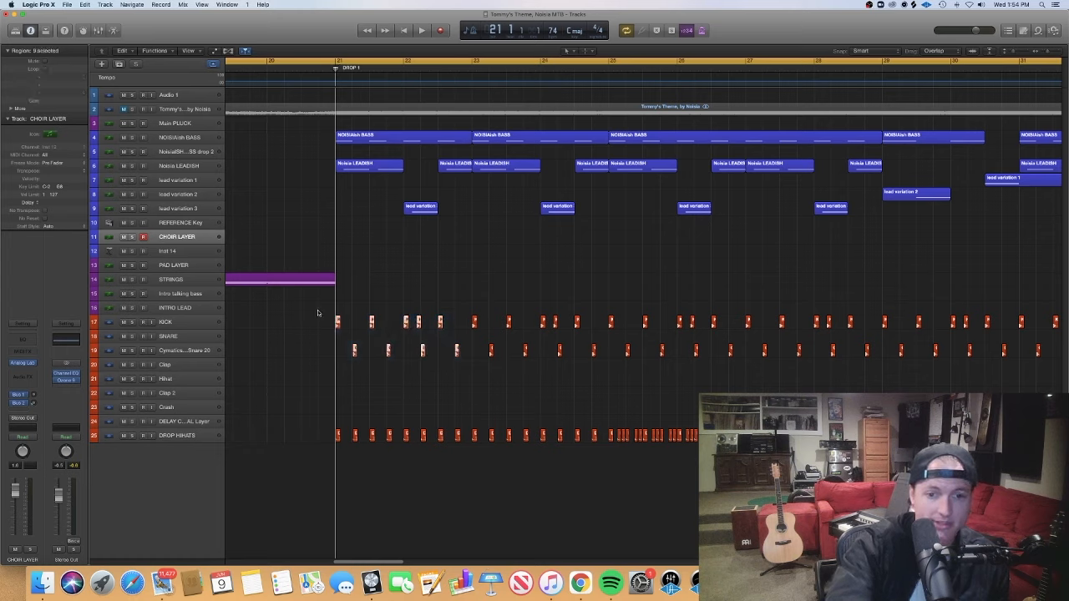
left_click(316, 318)
Select the DROP HIHATS regions from bar 21 through bar 24 to show the slower pattern, and deselect them
left_click_drag(325, 457, 460, 441)
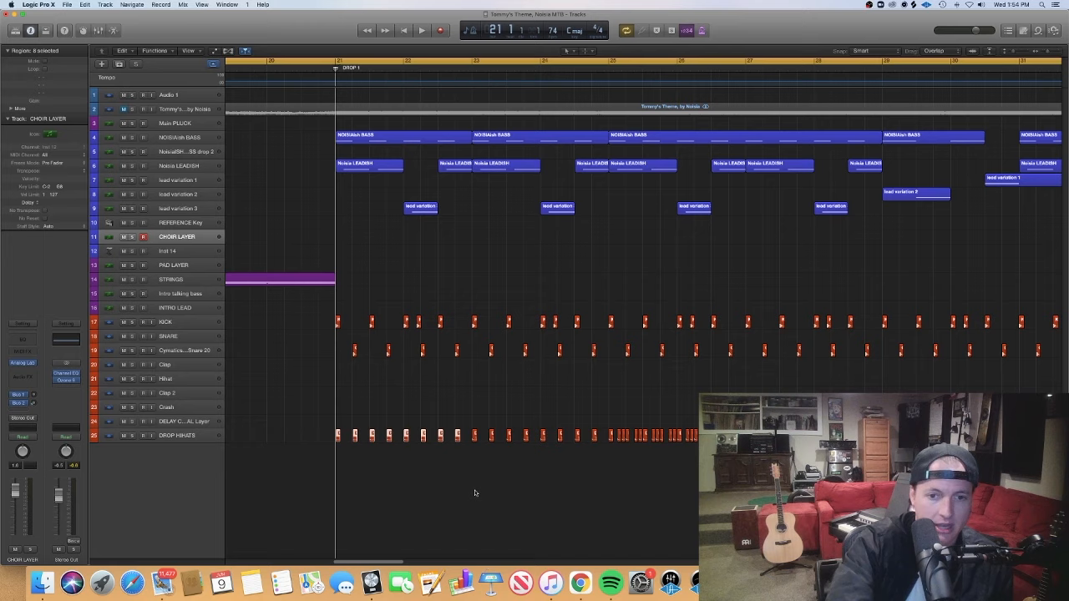
left_click_drag(607, 464, 275, 418)
left_click(448, 497)
Select the denser DROP HIHATS regions starting at bar 25 and examine their spacing
scroll(449, 496, "right", 5)
left_click_drag(514, 453, 687, 448)
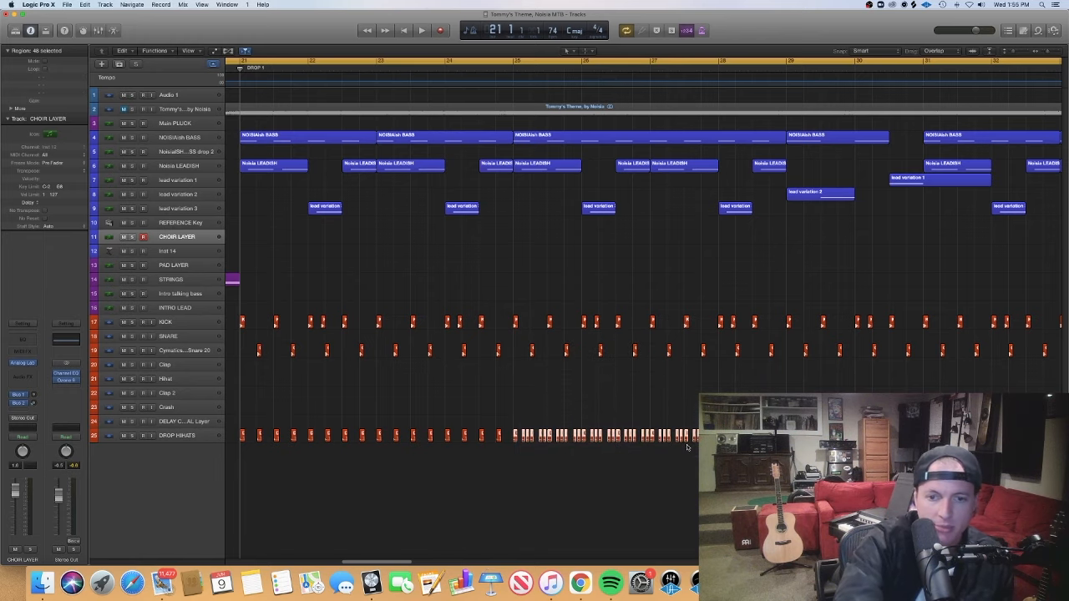
key("super+Right")
key("super+Right")
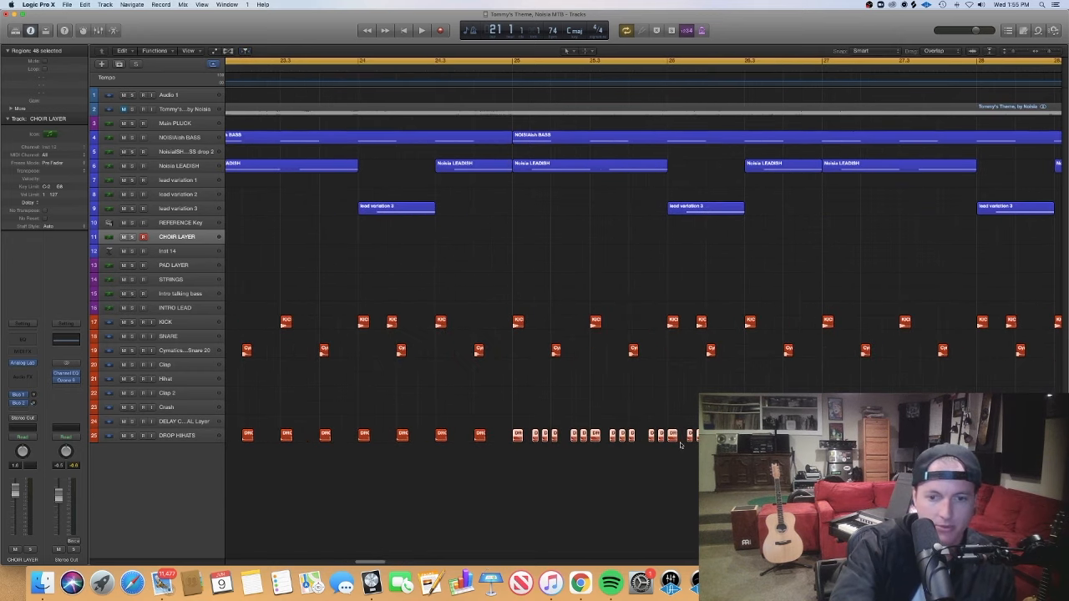
key("super+Right")
Trace the bar 25 hi-hat rhythm by selecting its DROP HIHATS regions one after another
left_click(507, 456)
left_click_drag(518, 465, 520, 388)
left_click_drag(539, 455, 561, 426)
left_click(548, 467)
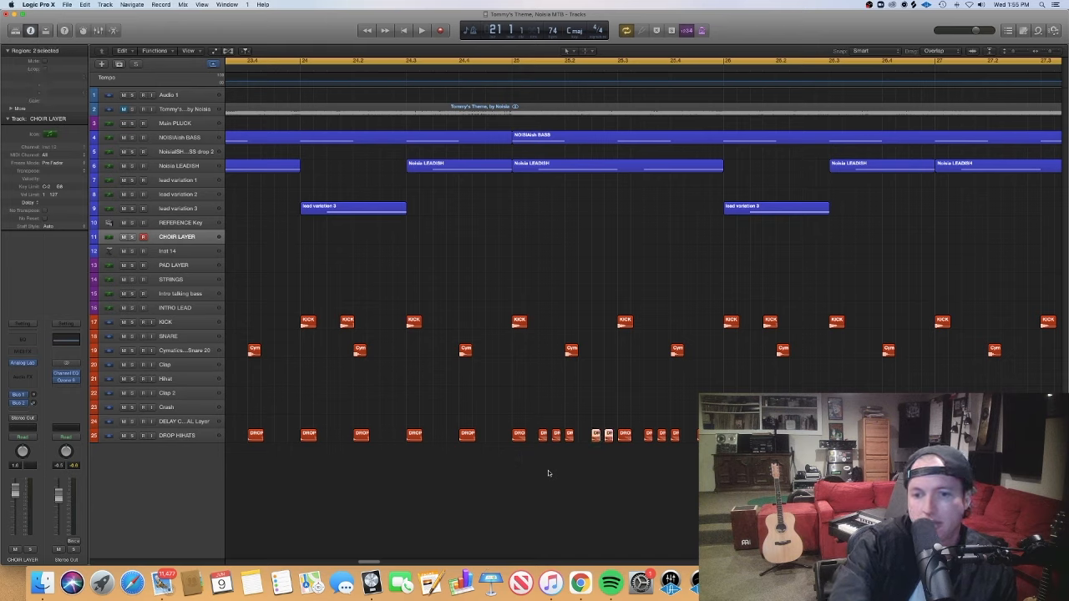
left_click(519, 434)
left_click(543, 434)
left_click(556, 434)
left_click(570, 434)
left_click(595, 435)
left_click(609, 435)
left_click(625, 435)
left_click(649, 435)
left_click(675, 436)
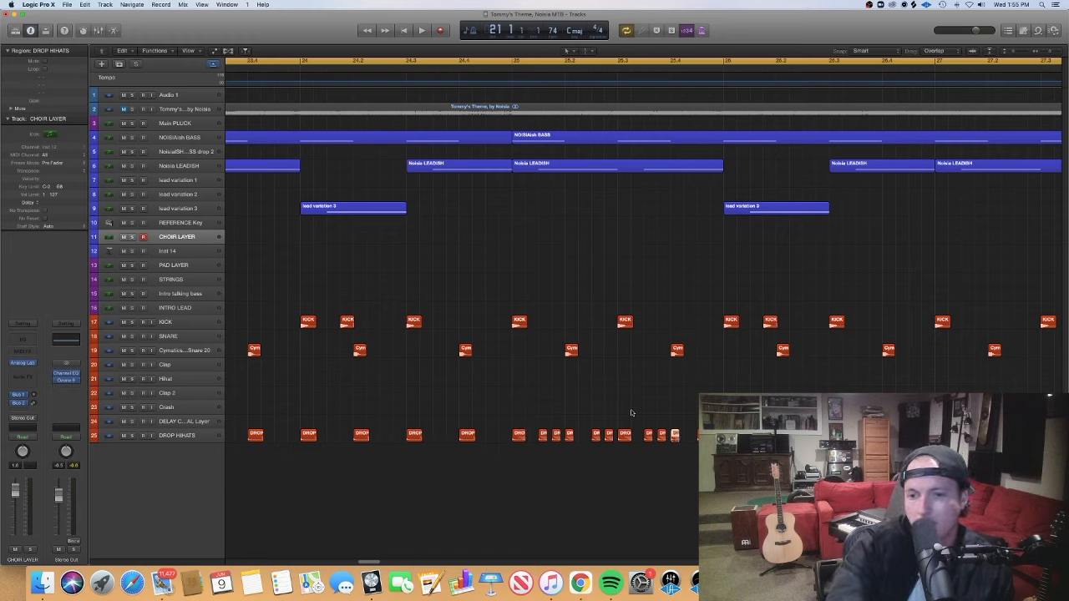
Solo the drum tracks from KICK through Clap 2 together with the DROP HIHATS track
left_click(510, 66)
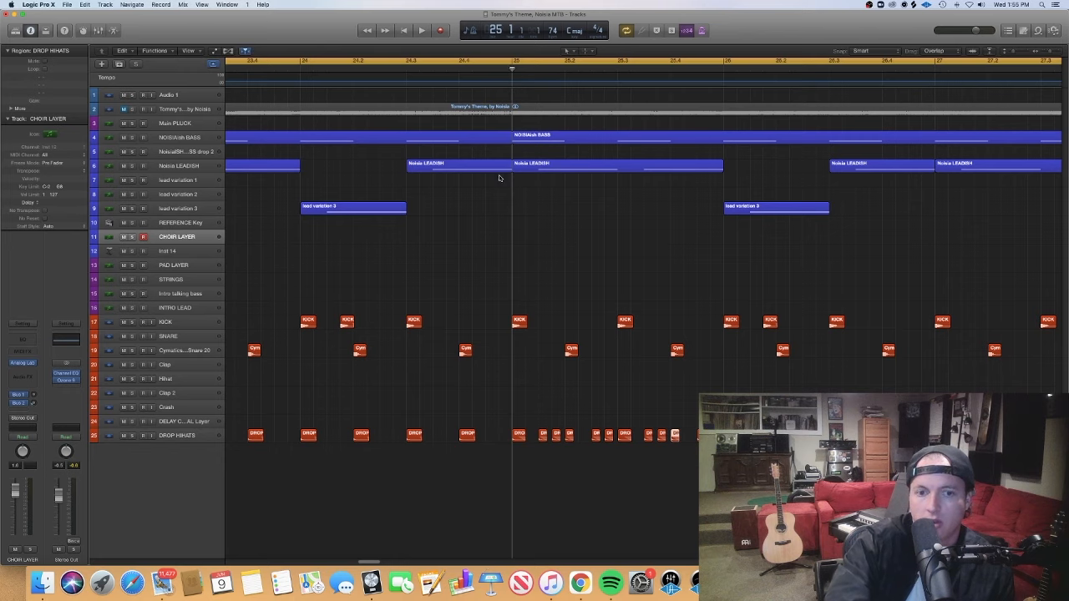
scroll(501, 178, "left", 10)
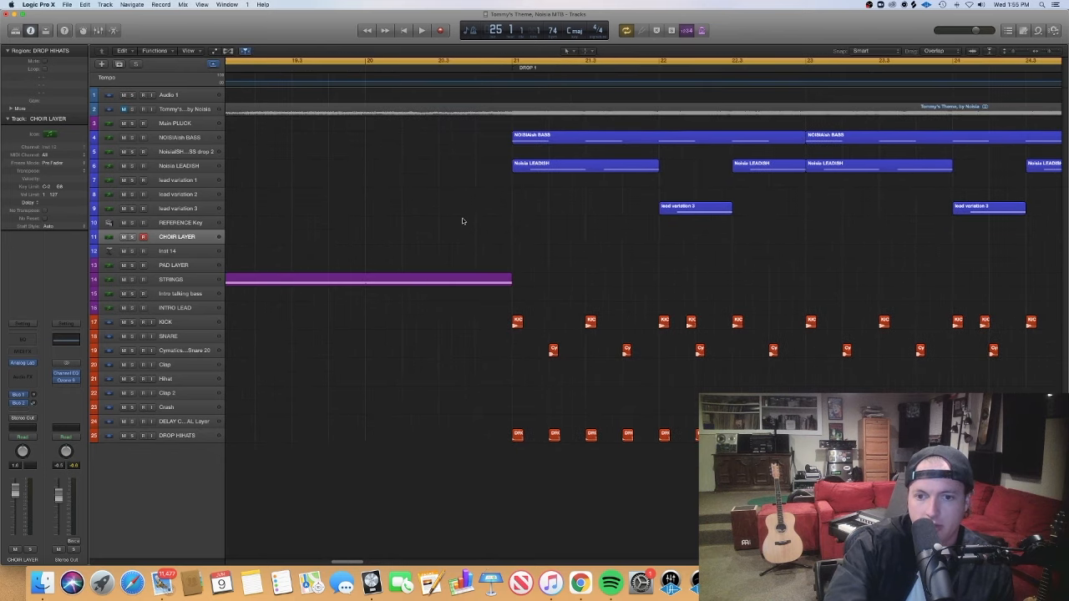
key("super+Left")
key("super+Left")
key("super+Left")
key("super+Left")
key("super+Left")
key("super+Left")
key("super+Left")
key("super+Left")
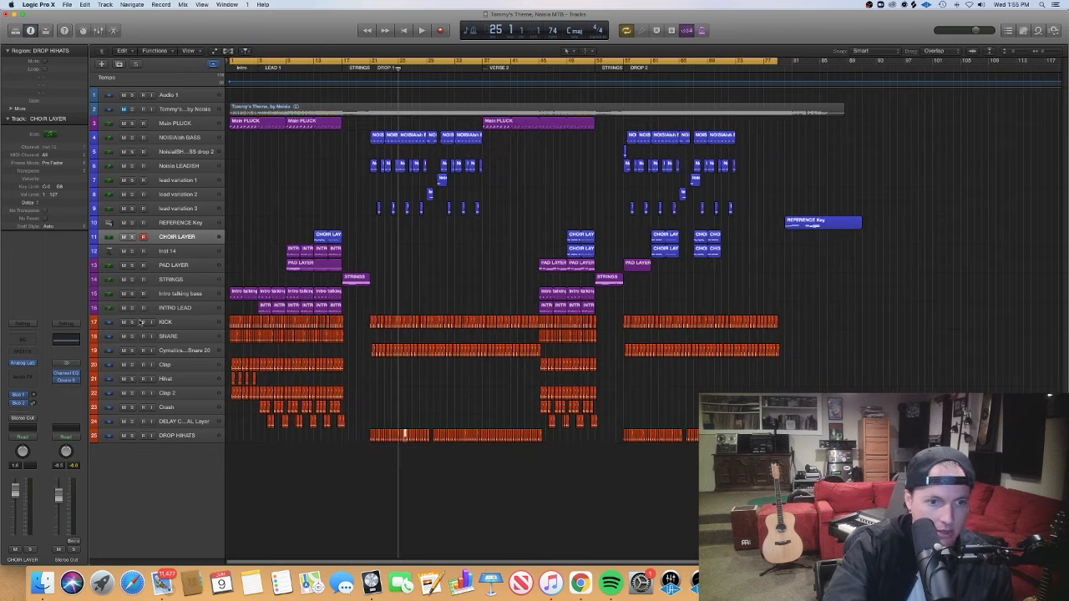
key("super+Right")
key("super+Right")
key("super+Right")
key("super+Right")
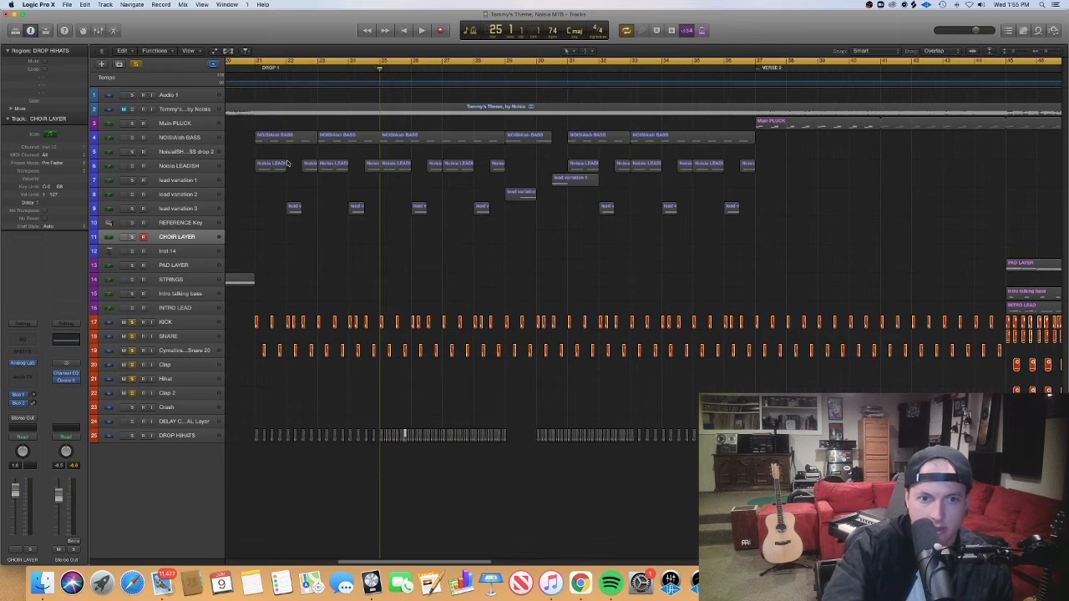
left_click(131, 435)
Play the soloed drums from the start of DROP 1 in bar 21 into bar 26, and clear all solos
left_click(253, 69)
key("space")
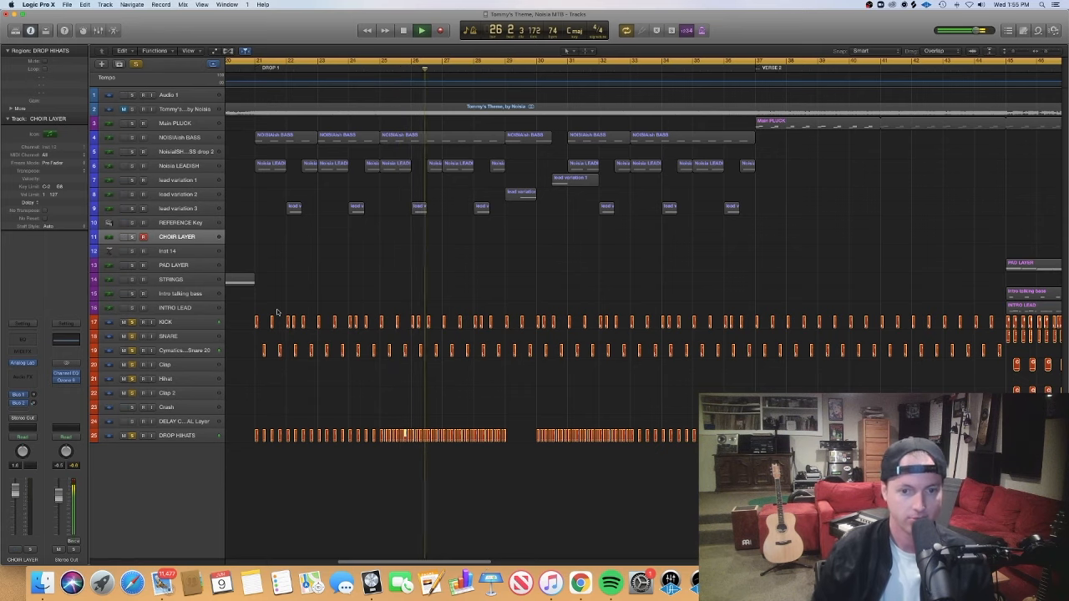
key("space")
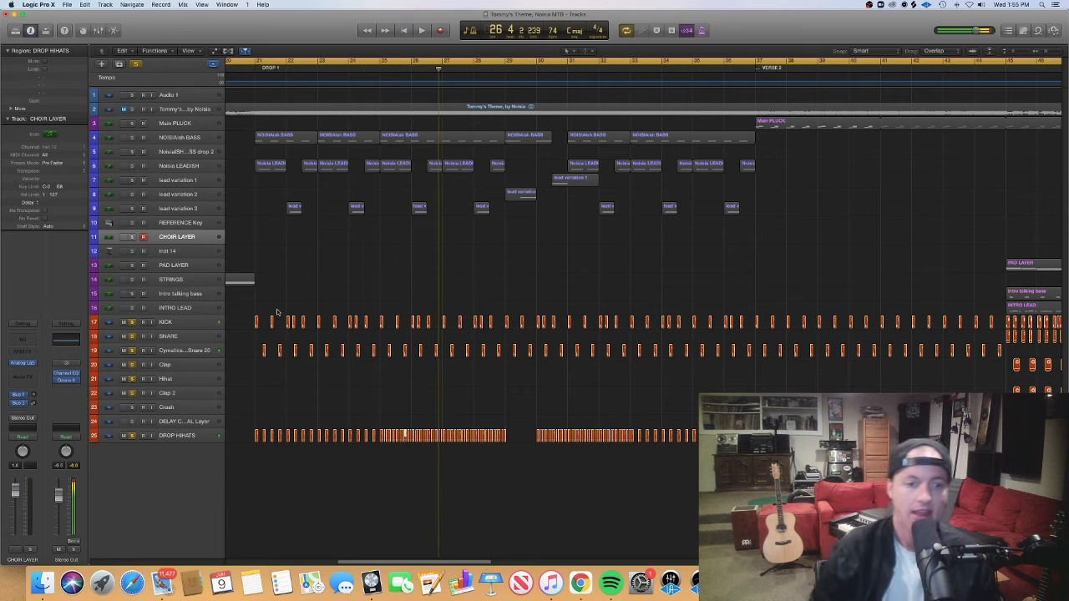
left_click(137, 64)
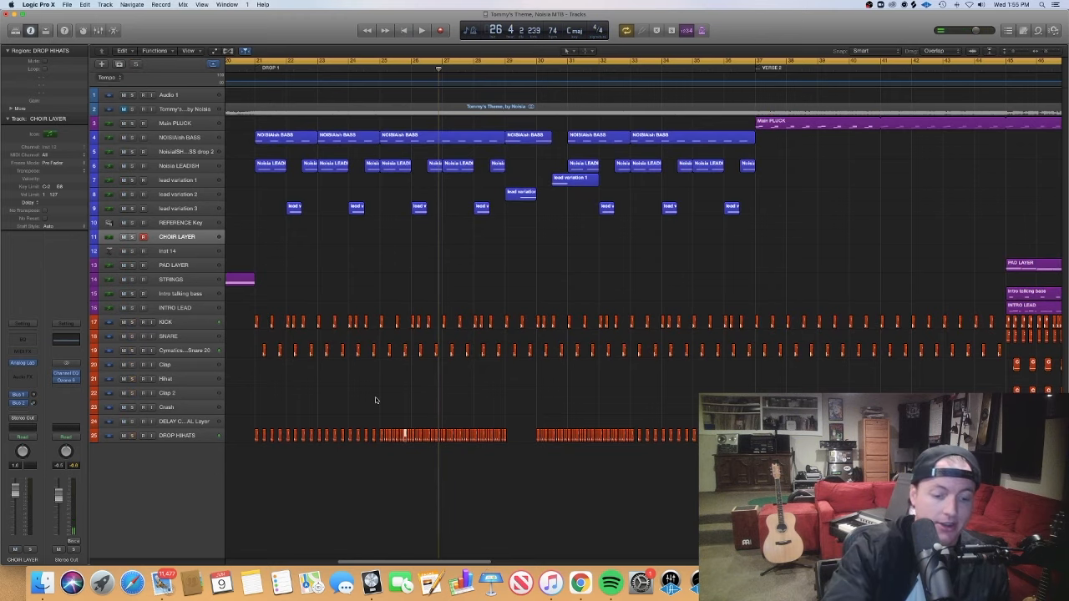
Solo the bass, lead and choir tracks from track 4 through CHOIR LAYER
key("super+Left")
key("super+Left")
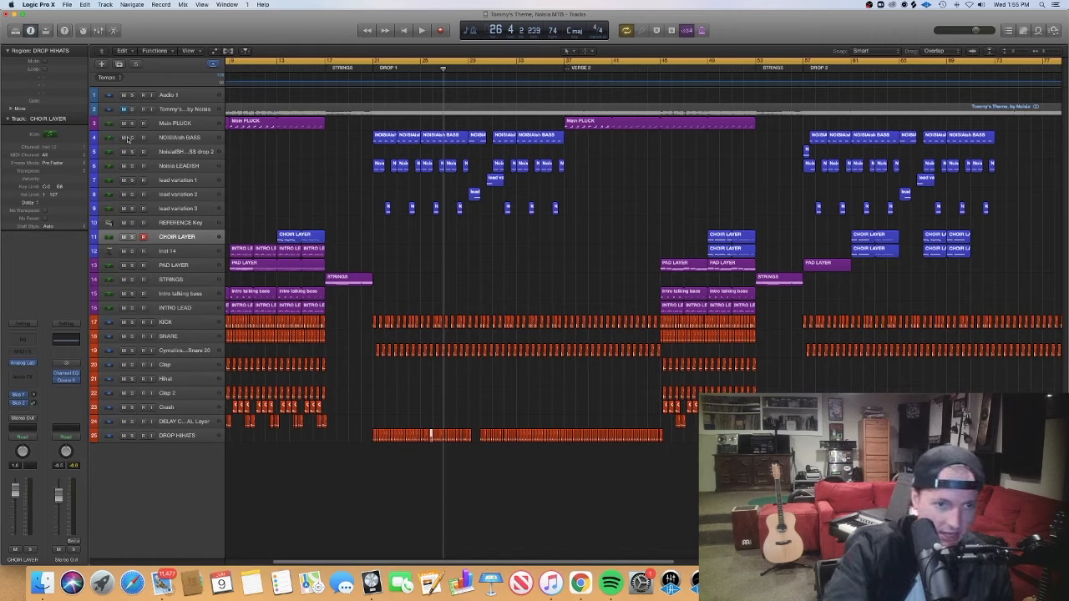
left_click_drag(132, 138, 132, 237)
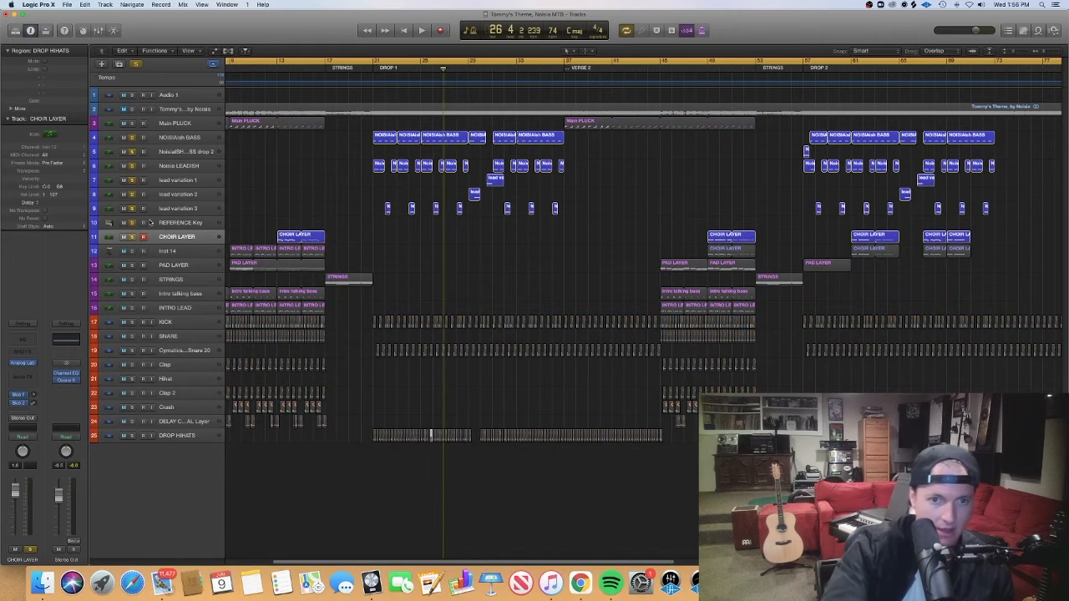
Clear the solos on the bass, lead and choir tracks and open the Serum synth on the NOISIAish BASS track
left_click(132, 237)
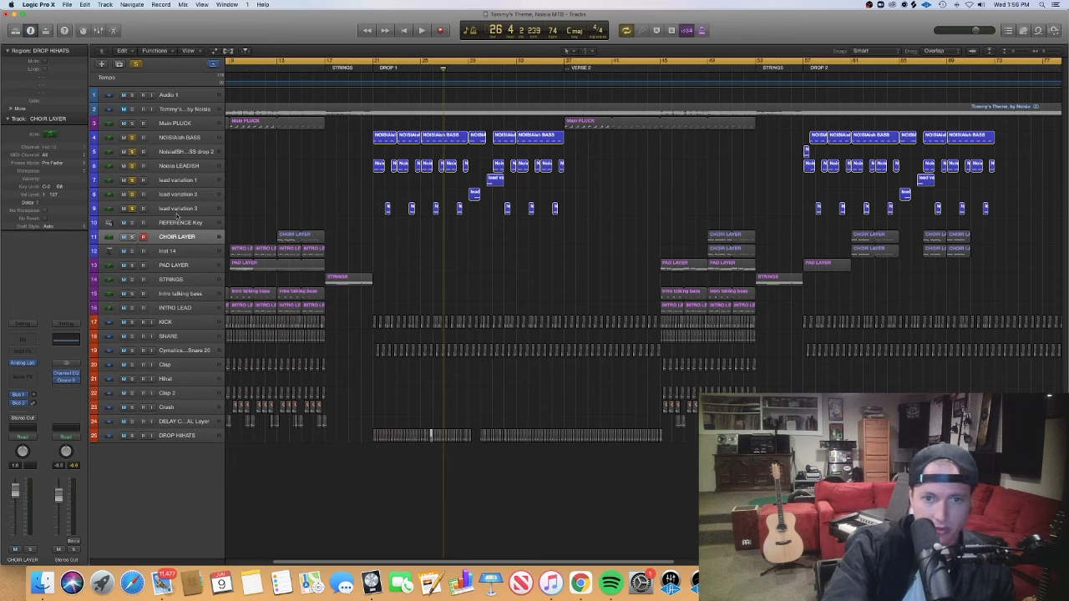
left_click_drag(132, 210, 133, 139)
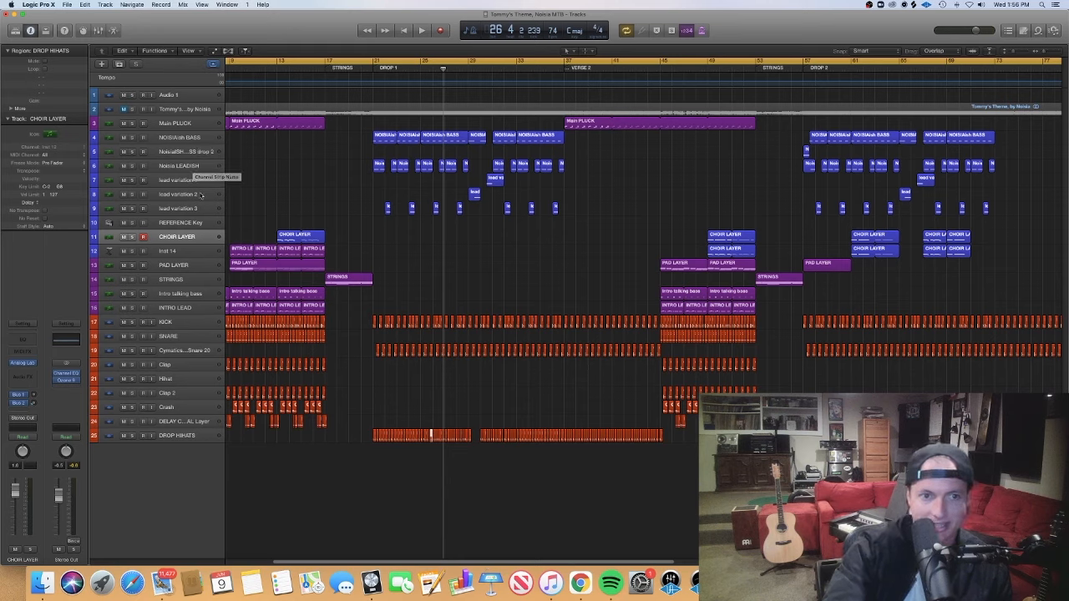
left_click(177, 138)
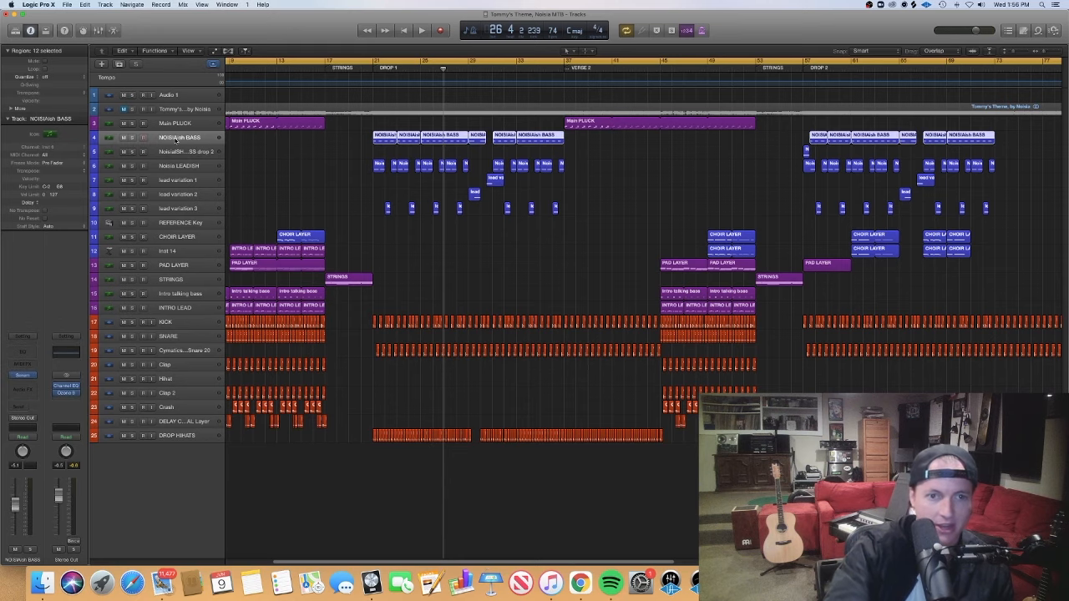
left_click(23, 375)
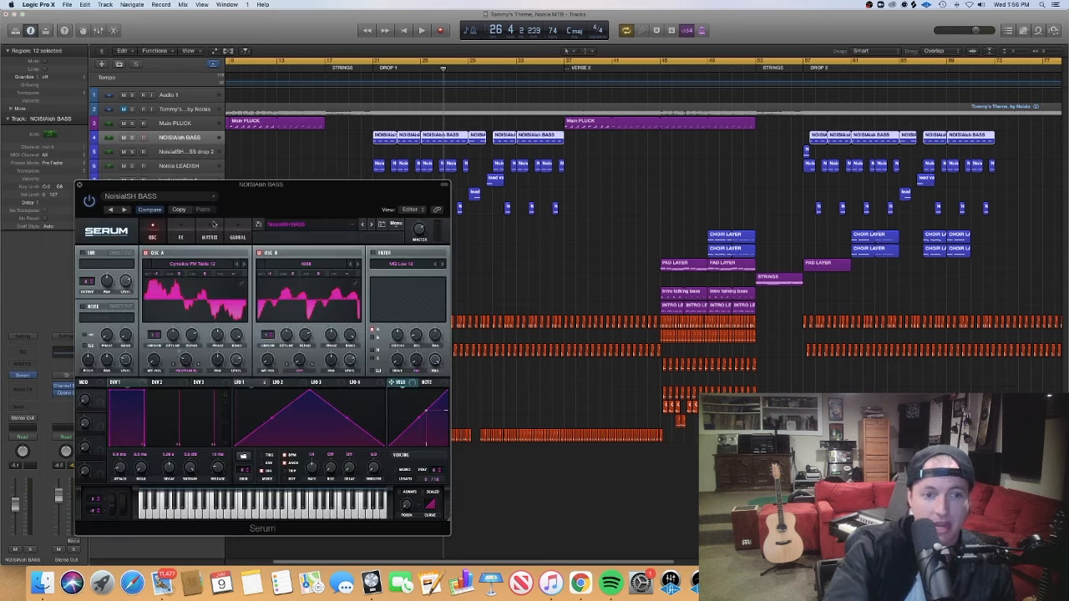
left_click_drag(271, 213, 296, 162)
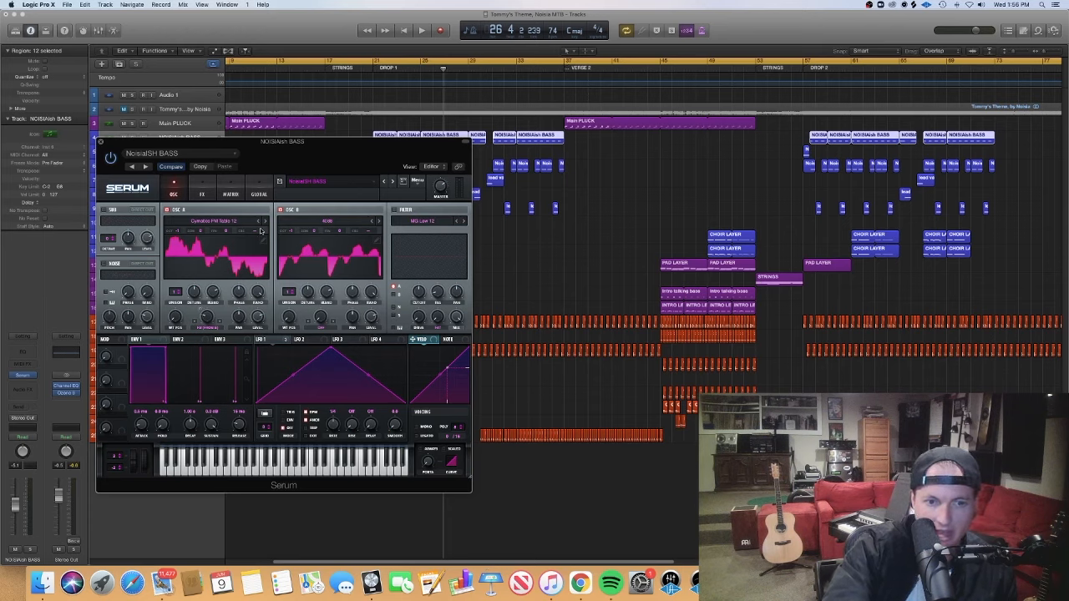
Examine the bass patch's effects, its oscillators and the parameters modulated by LFO 1
left_click(202, 190)
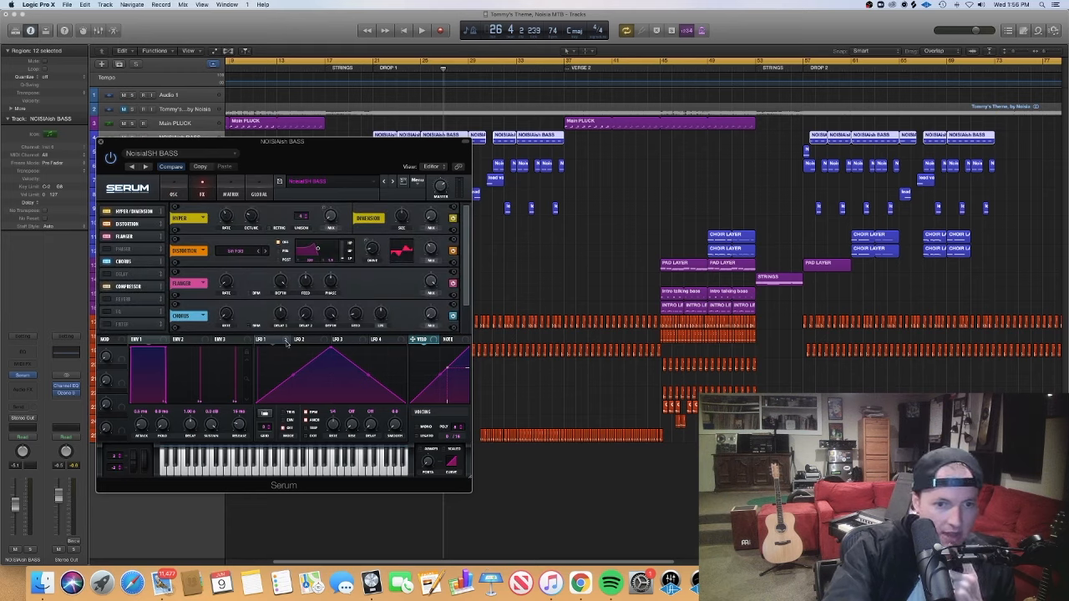
left_click(173, 184)
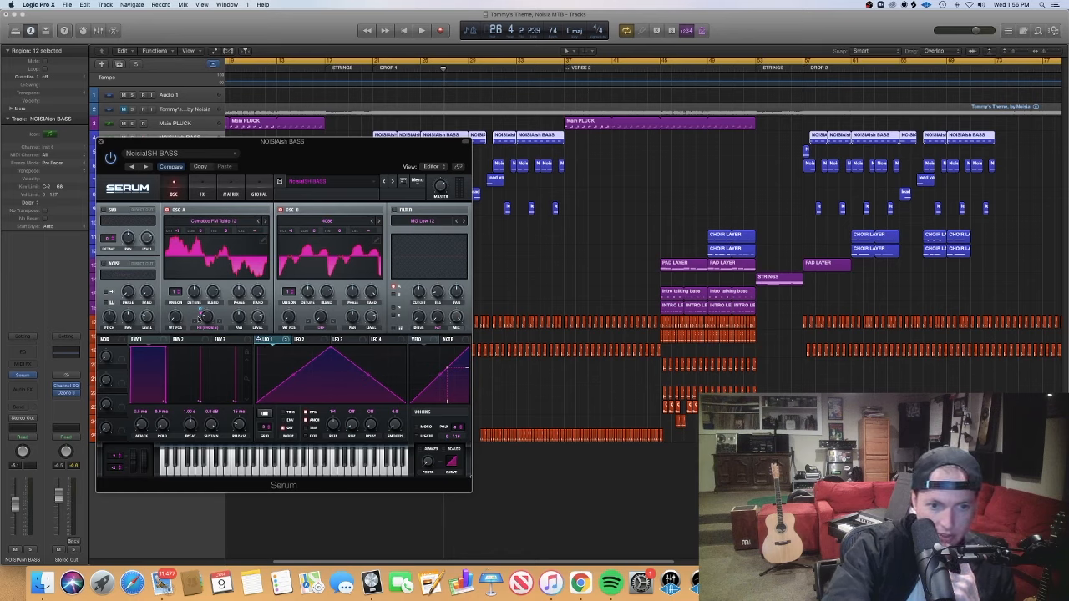
left_click(200, 181)
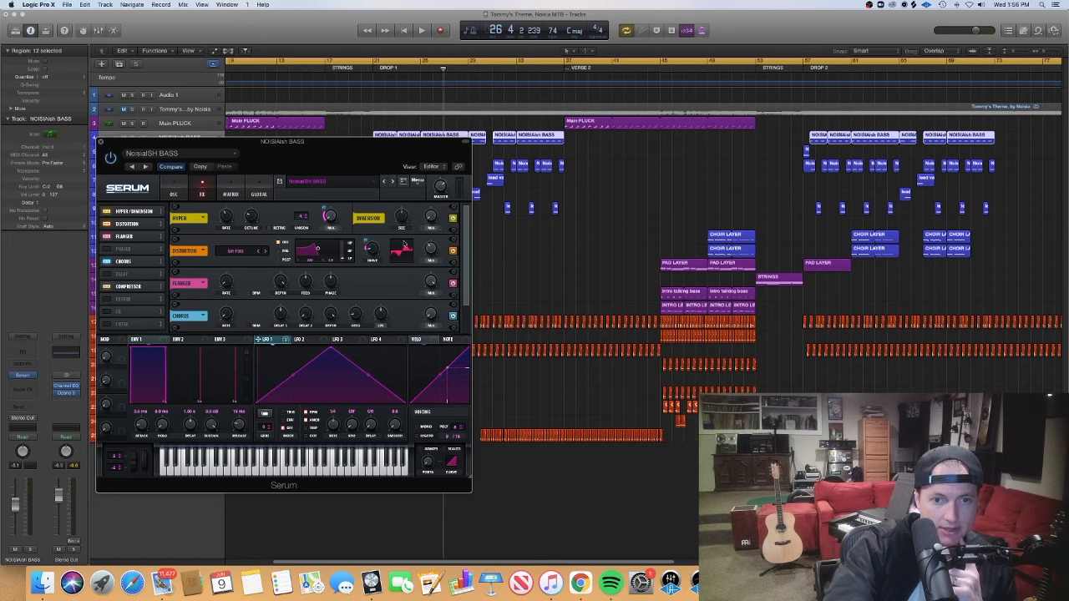
left_click_drag(358, 153, 362, 195)
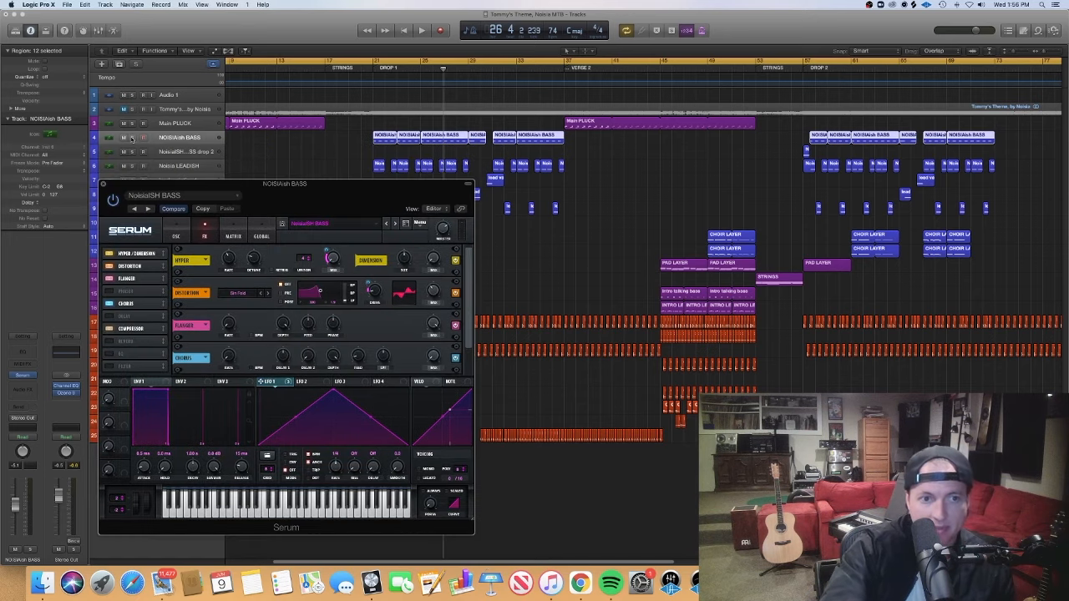
Solo the NOISIAish BASS track and play it from bar 21, toggling Serum's distortion bypass for comparison, and close the synth
left_click(131, 139)
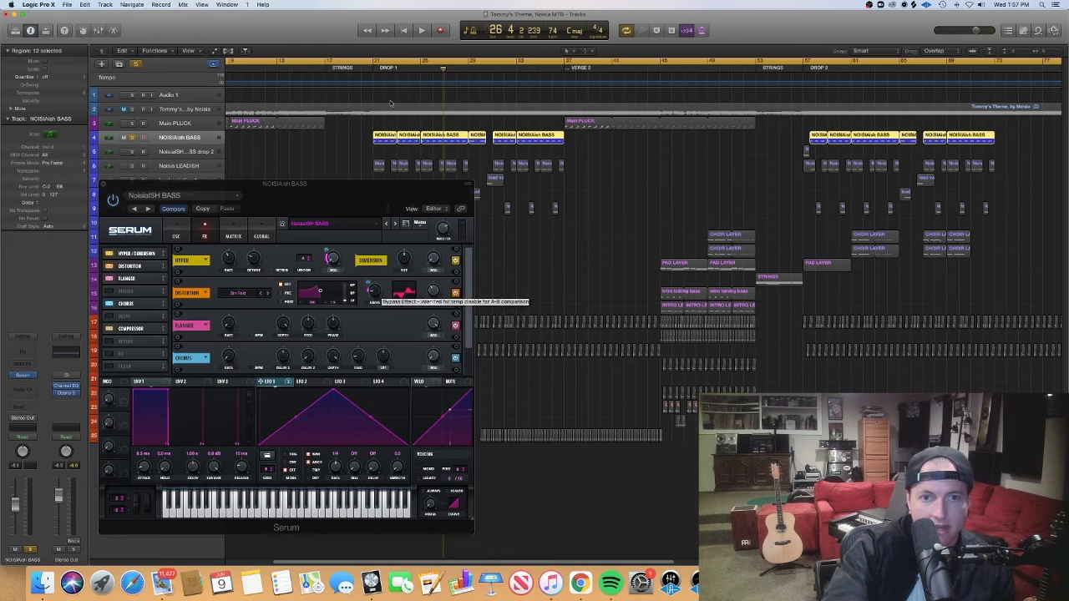
left_click(455, 294)
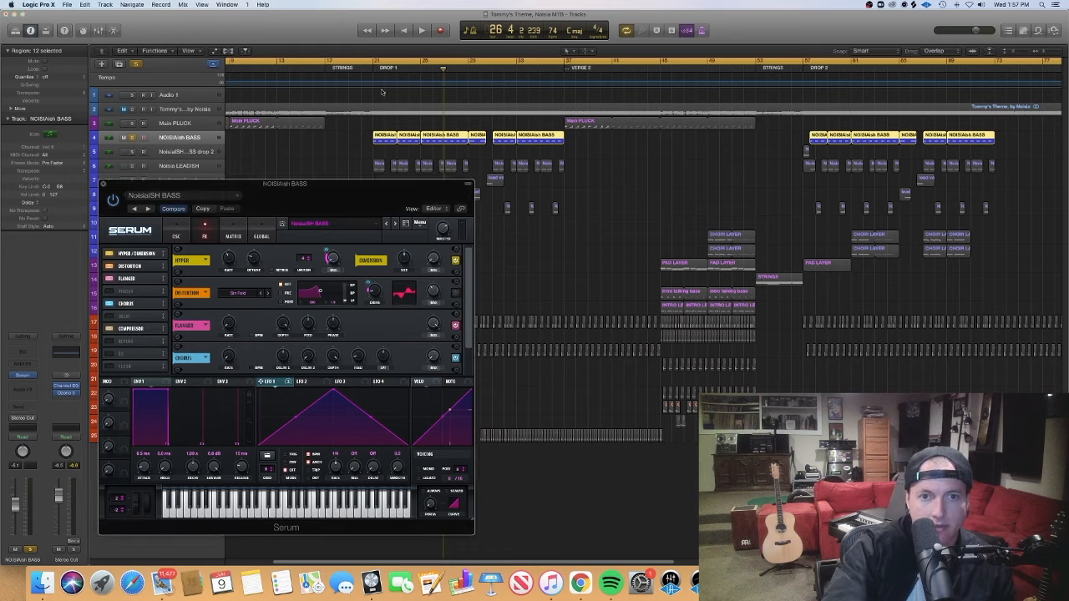
left_click(373, 71)
key("space")
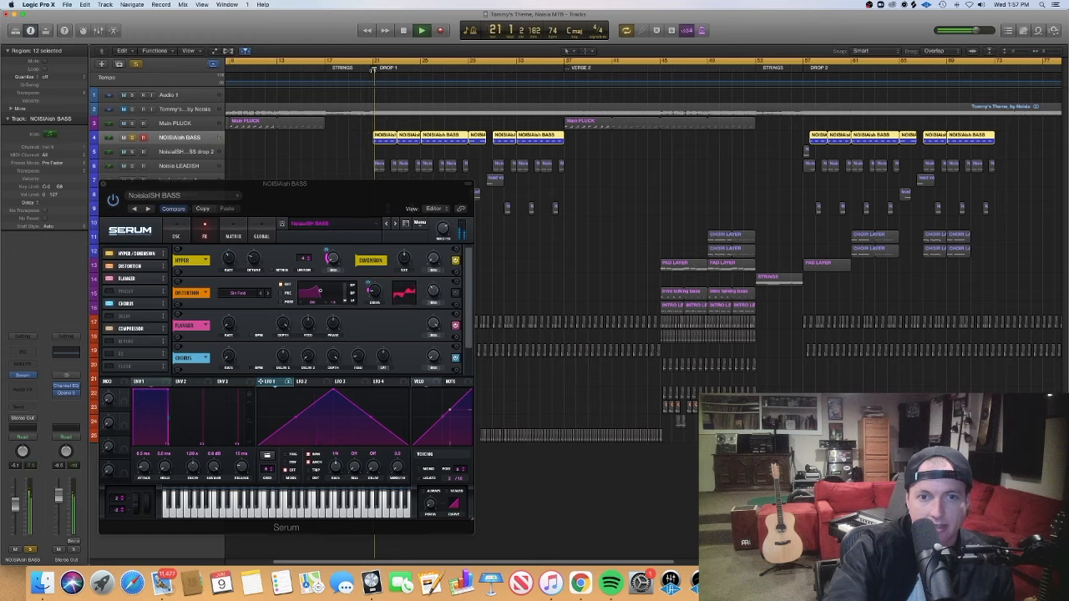
left_click(456, 294)
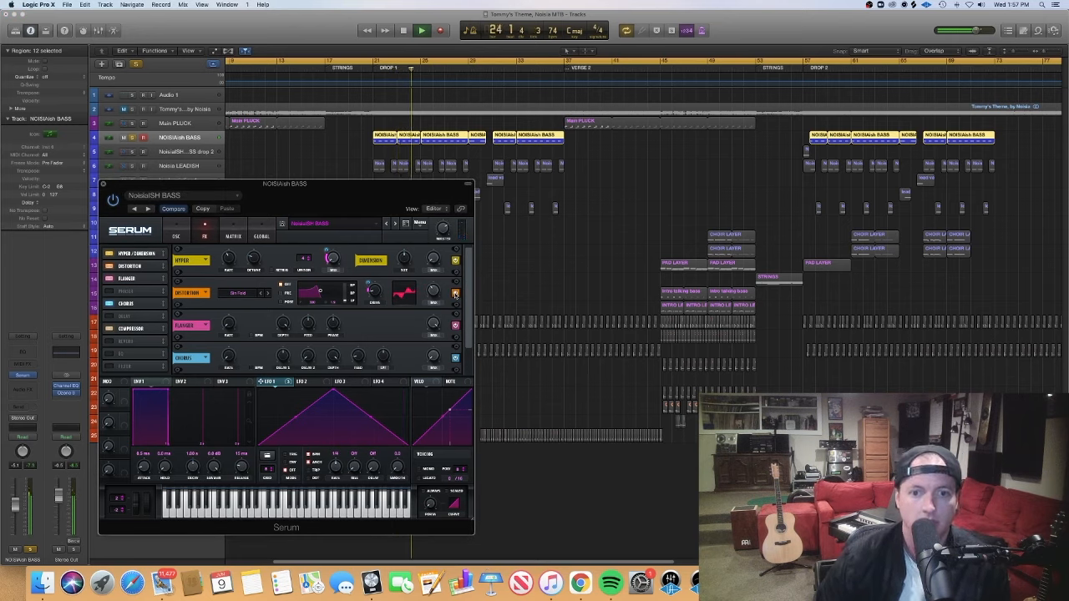
key("space")
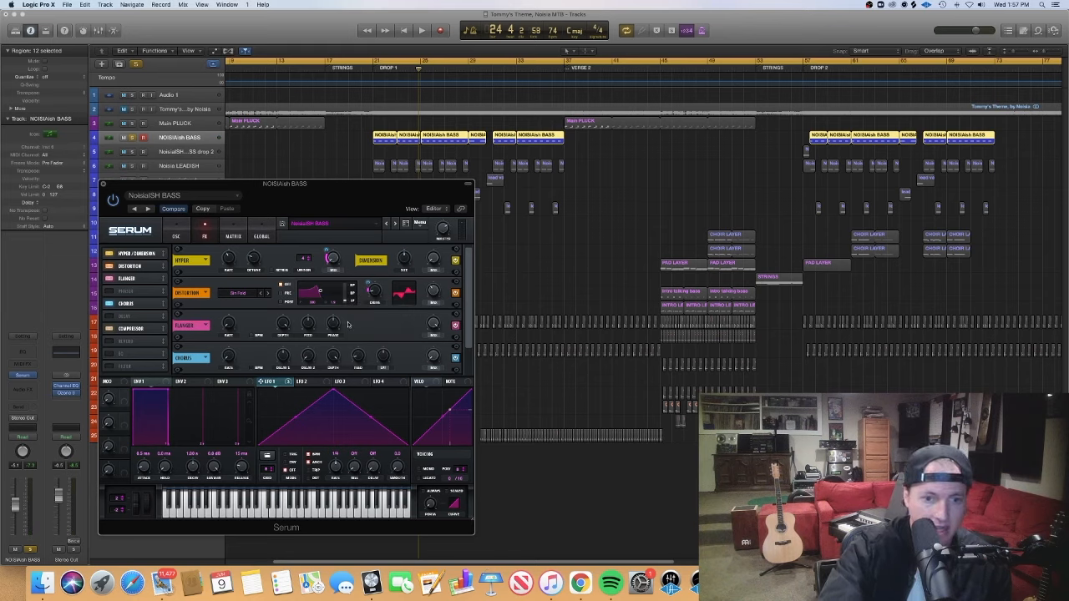
right_click(327, 254)
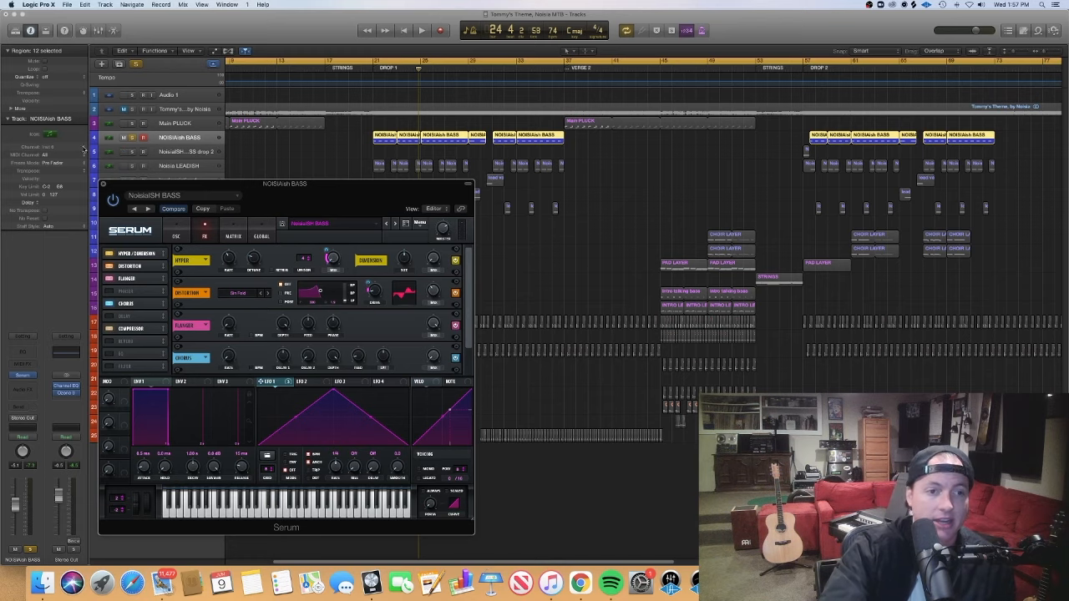
left_click(103, 183)
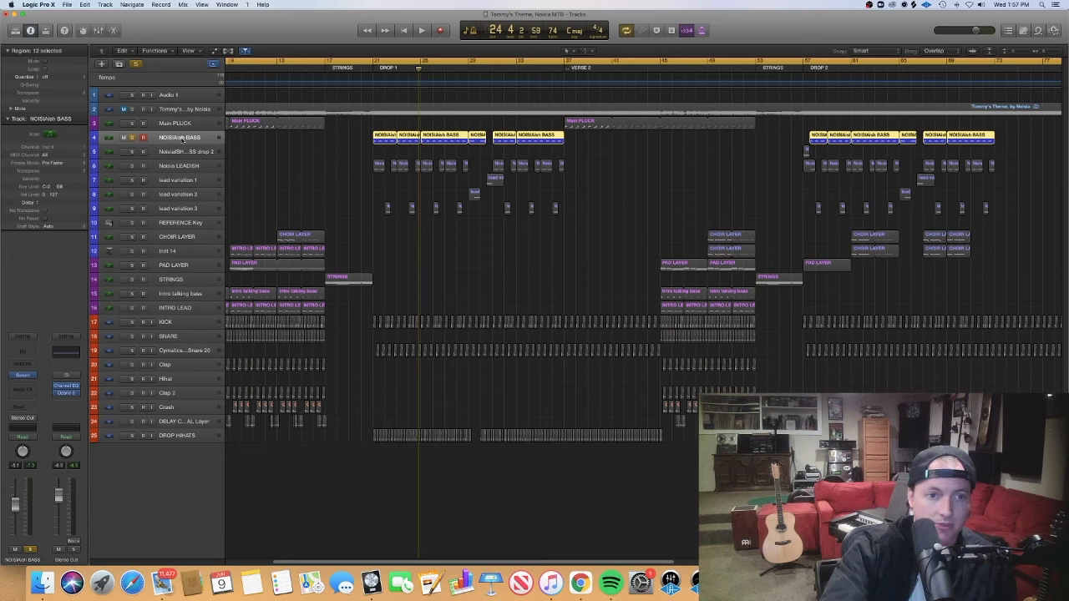
Switch the solo from the bass to the Noisia LEADISH track and open its Serum synth
left_click(132, 137)
left_click(131, 165)
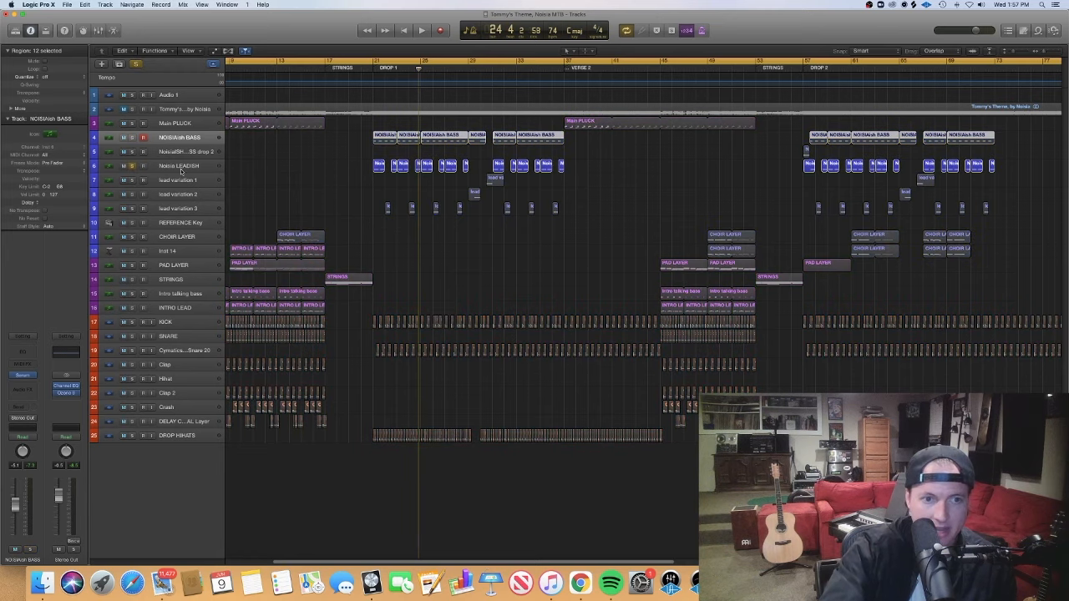
left_click(188, 166)
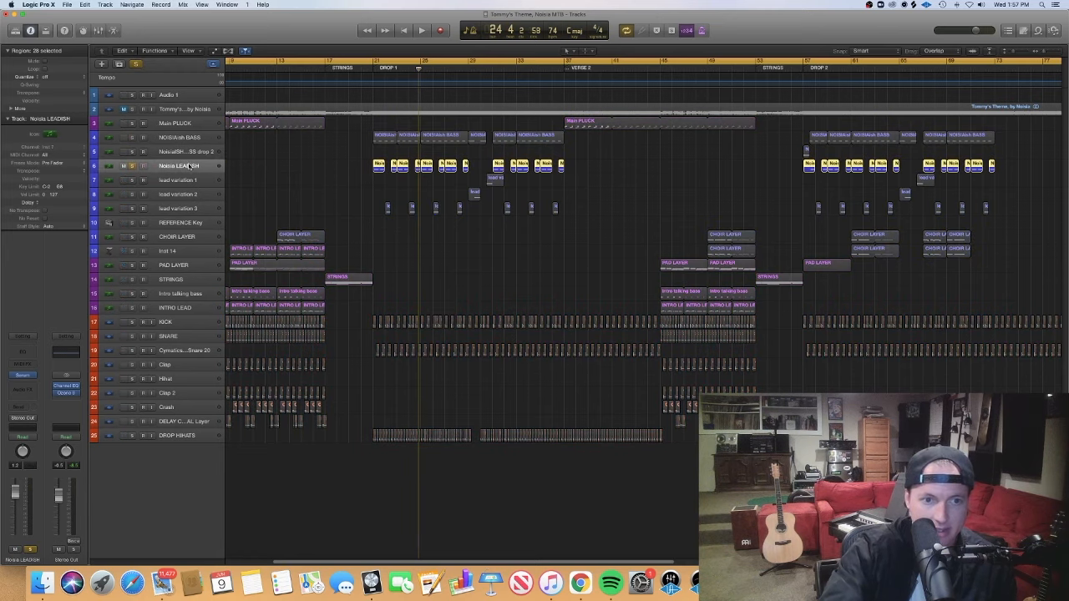
left_click(22, 375)
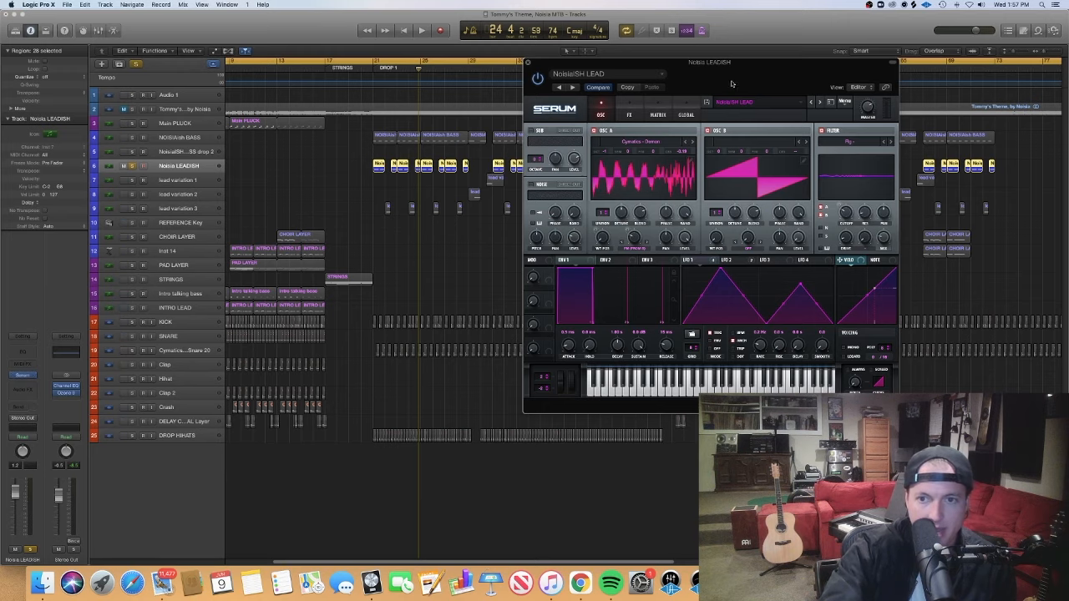
left_click_drag(733, 78, 518, 114)
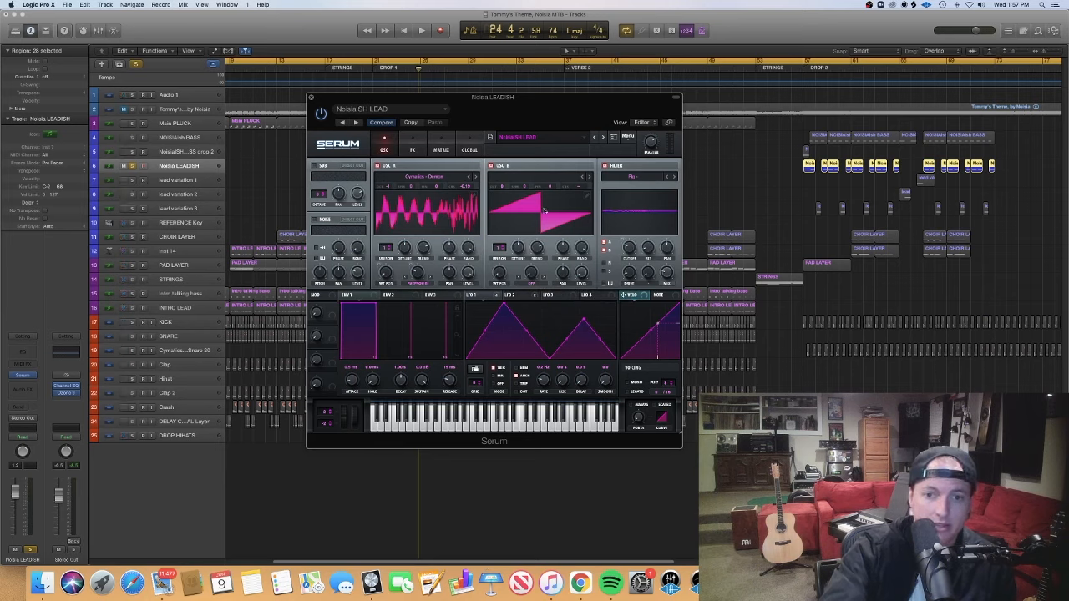
Examine LFO 1 in the lead patch, including its modulation targets and rate, and the patch's effects
left_click(488, 298)
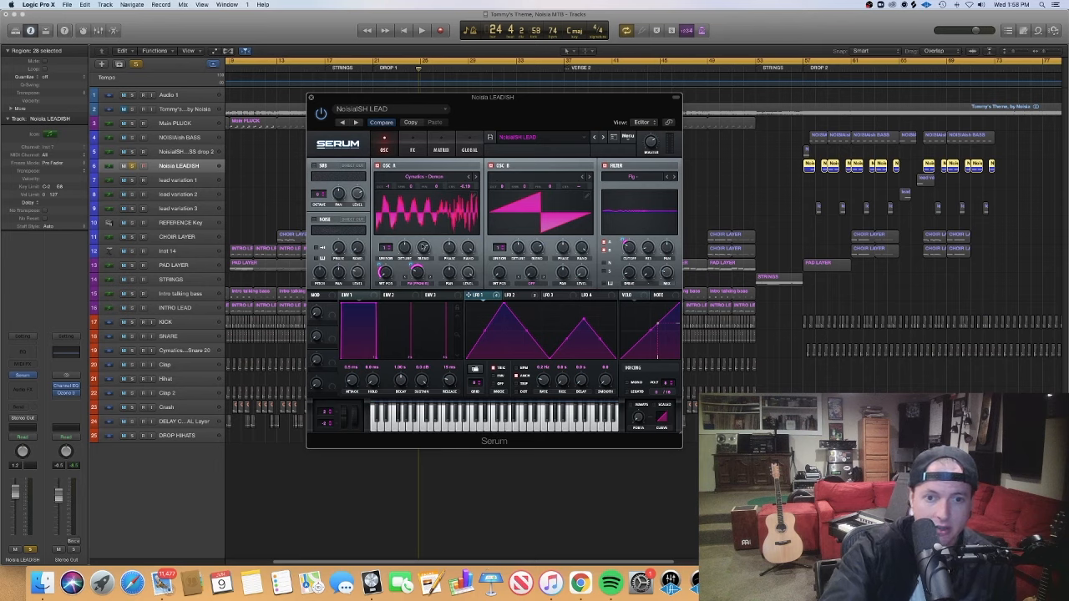
mouse_move(486, 298)
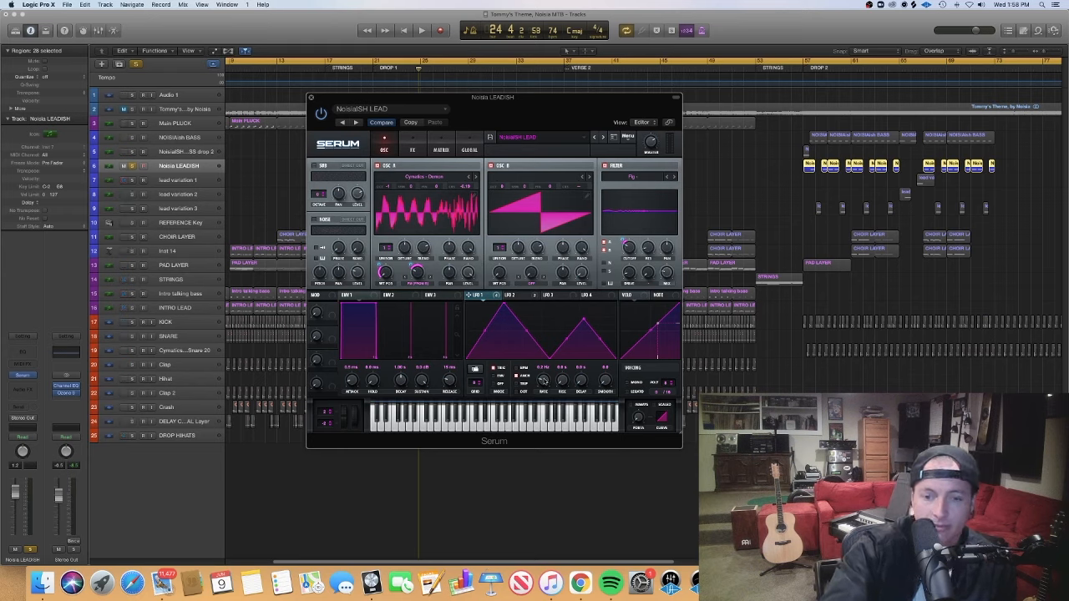
mouse_move(544, 381)
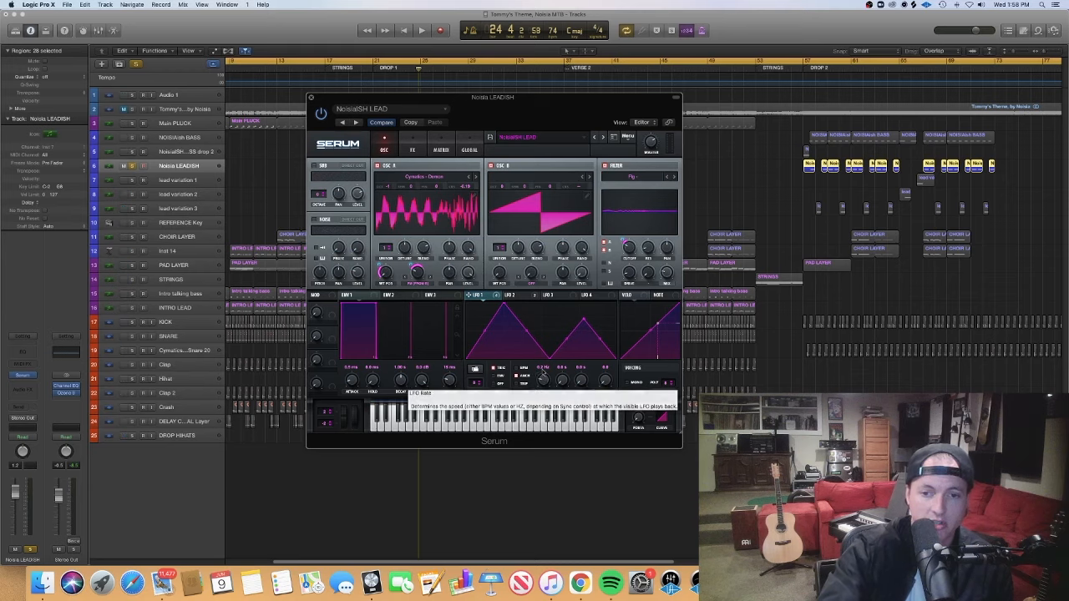
left_click(412, 147)
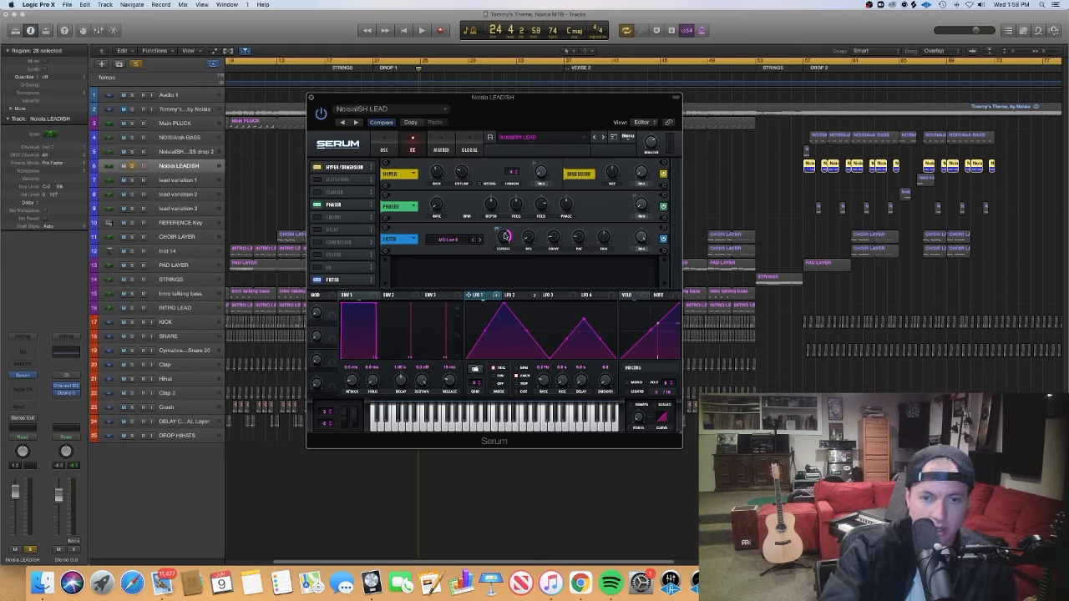
Play the soloed lead from the start of DROP 1 into bar 22, with its synth window moved clear of the regions
left_click_drag(482, 104, 530, 256)
left_click(371, 68)
key("space")
left_click_drag(580, 262, 572, 198)
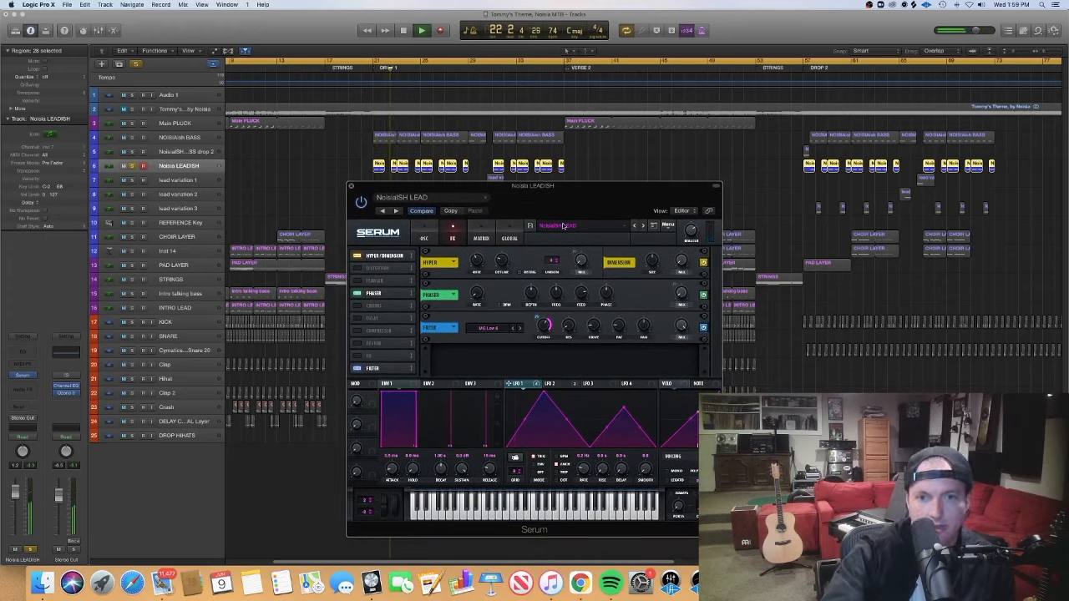
key("space")
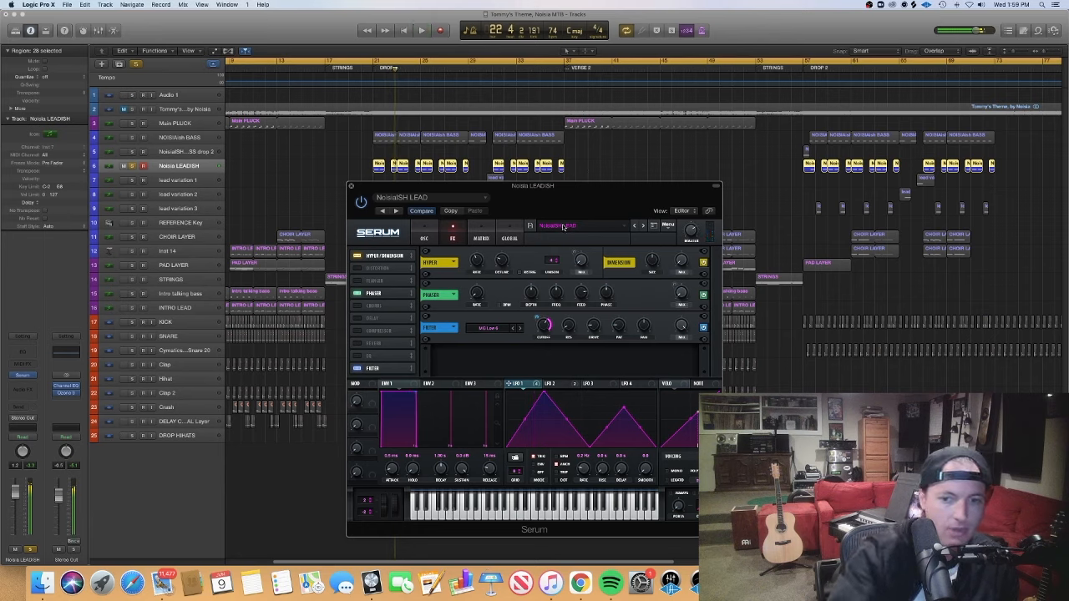
Check the destinations of LFO 2 in the lead patch and its modulation of the Hyper mix
left_click(566, 383)
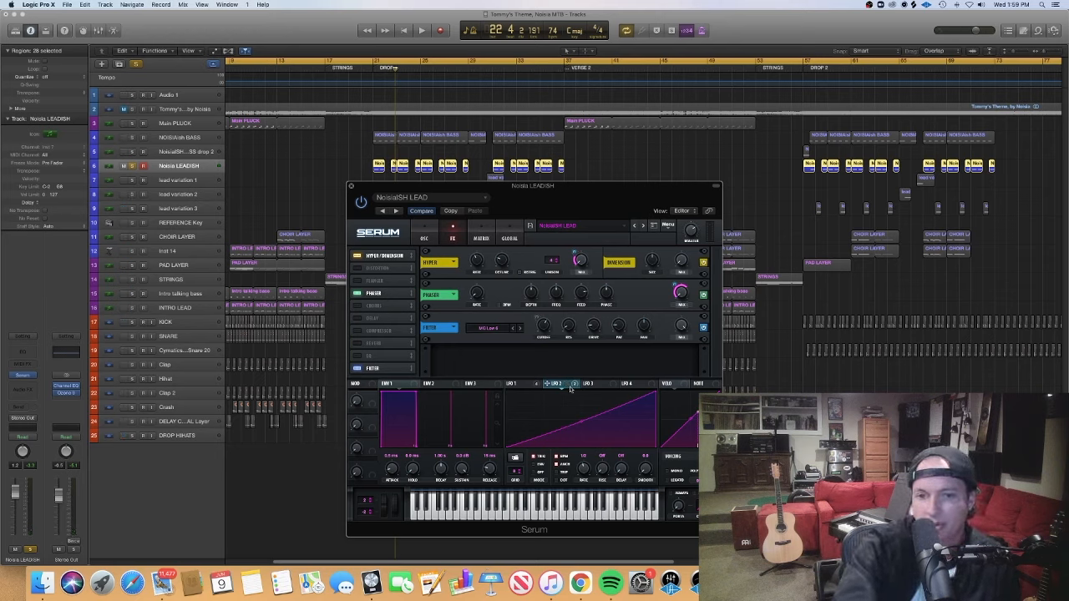
mouse_move(566, 389)
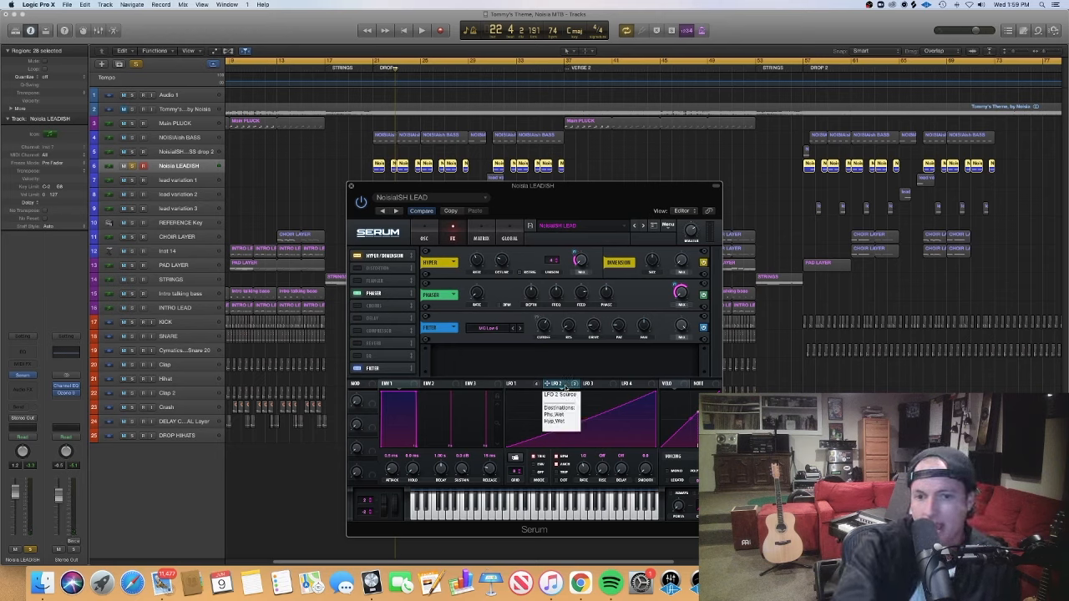
right_click(579, 260)
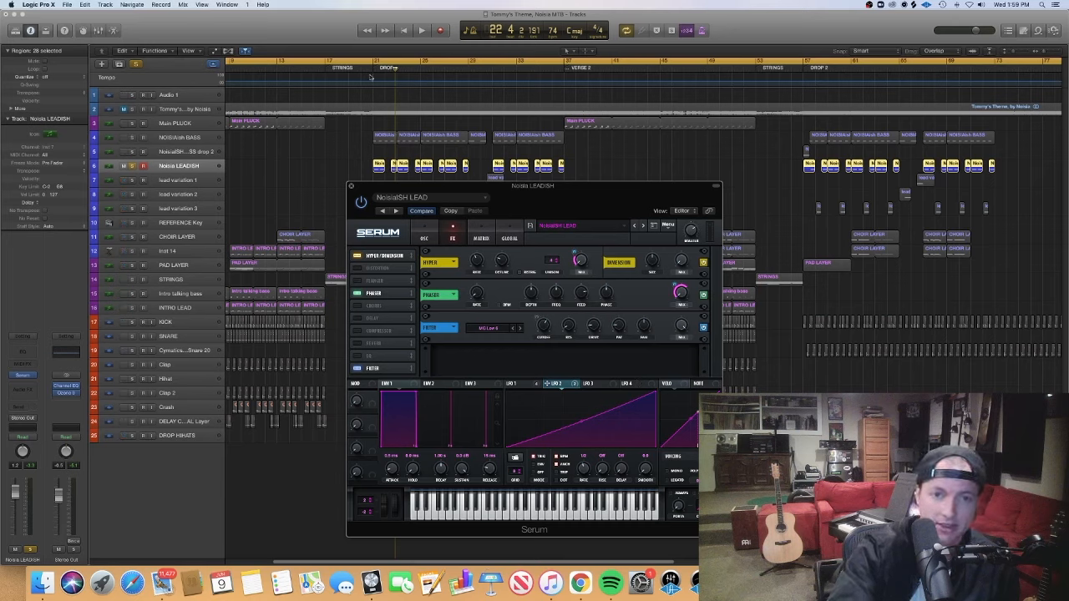
Replay the soloed lead from bar 21 into bar 22 and close its Serum synth from the oscillator page
left_click(372, 69)
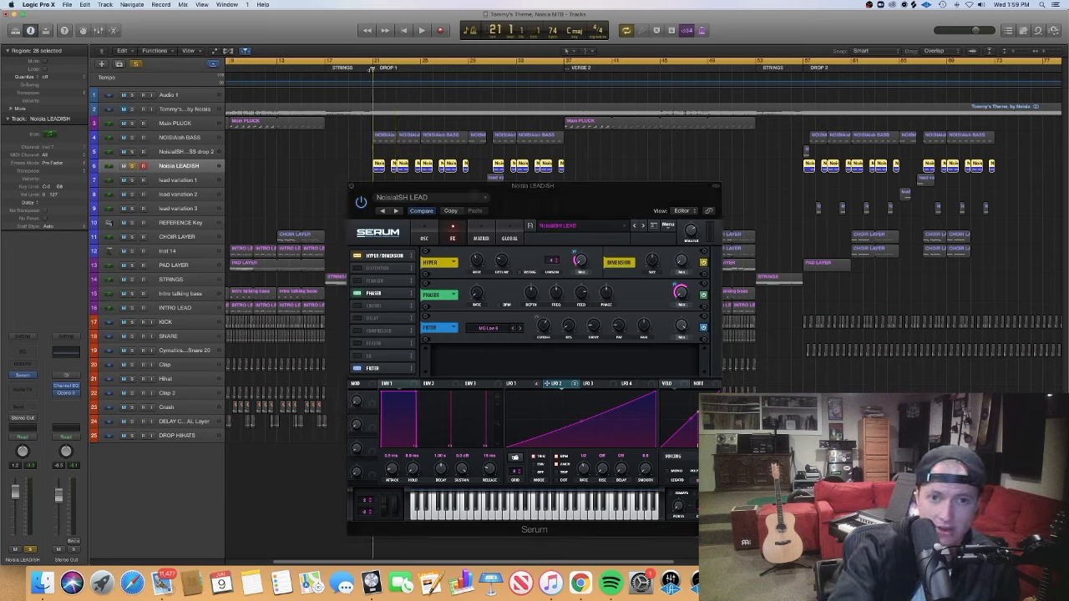
key("space")
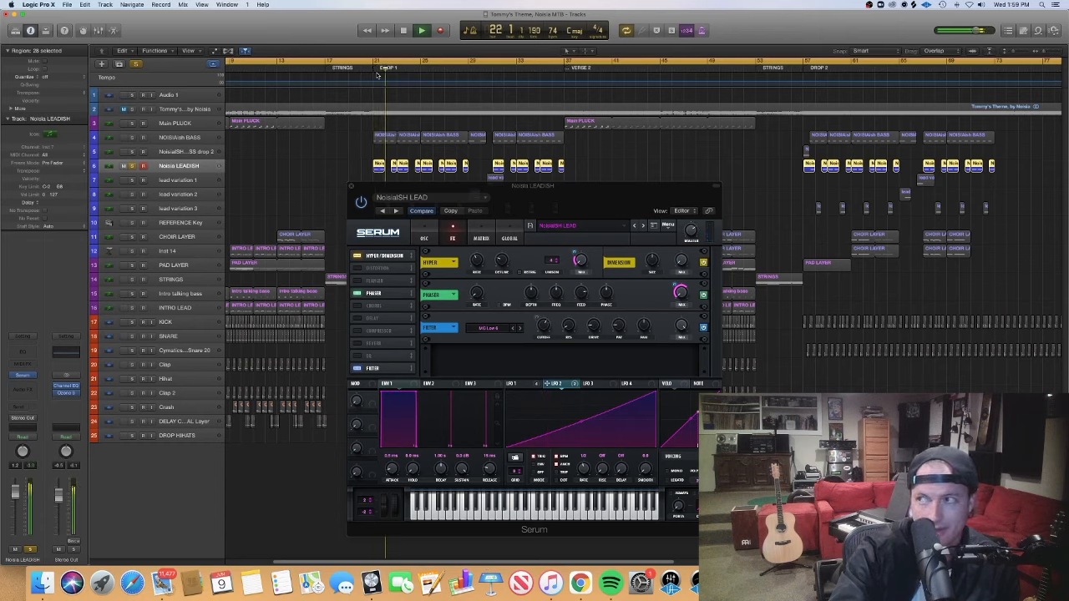
key("space")
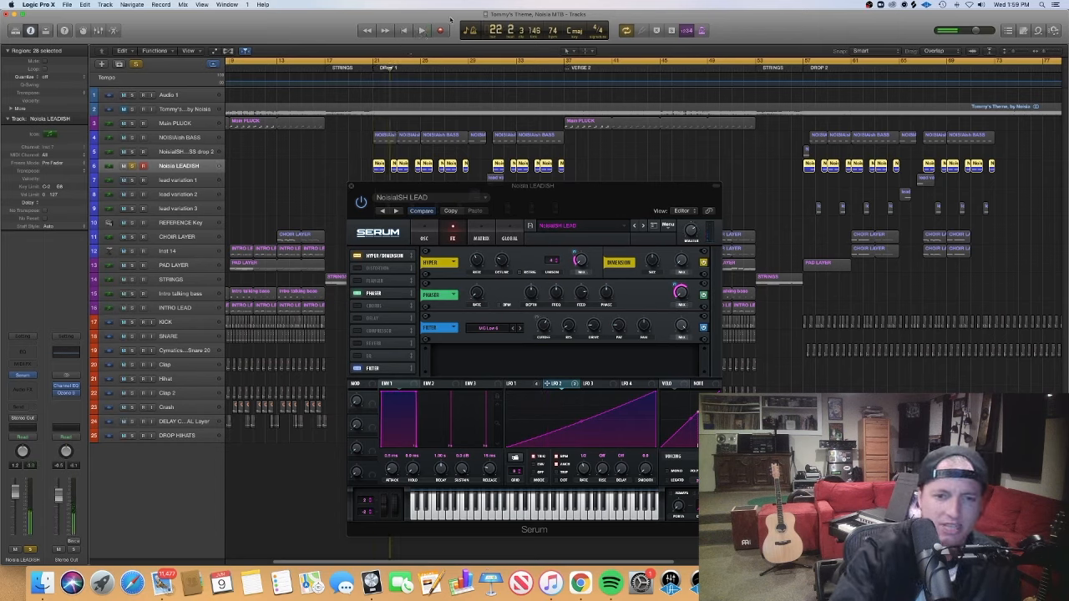
left_click(427, 240)
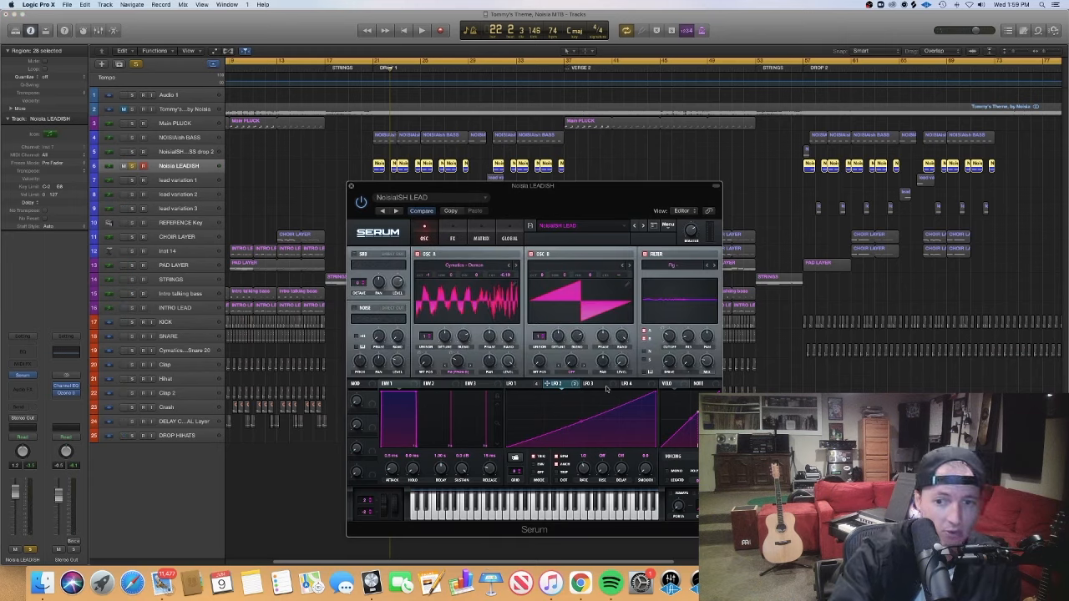
left_click(350, 187)
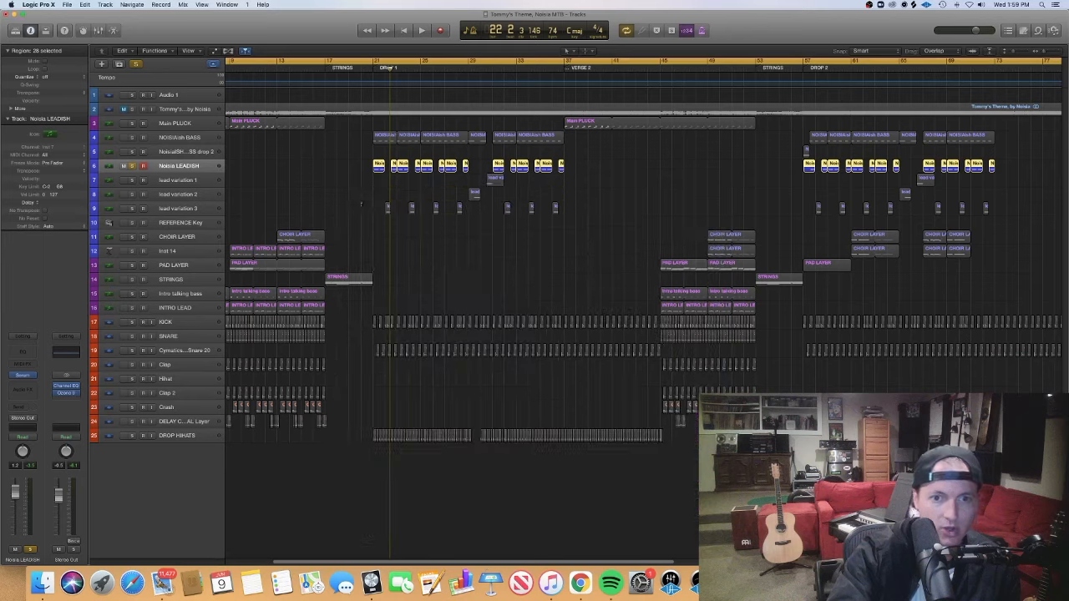
Select the DROP 1 regions on the lead variation 1, 2 and 3 tracks
left_click_drag(331, 206, 589, 177)
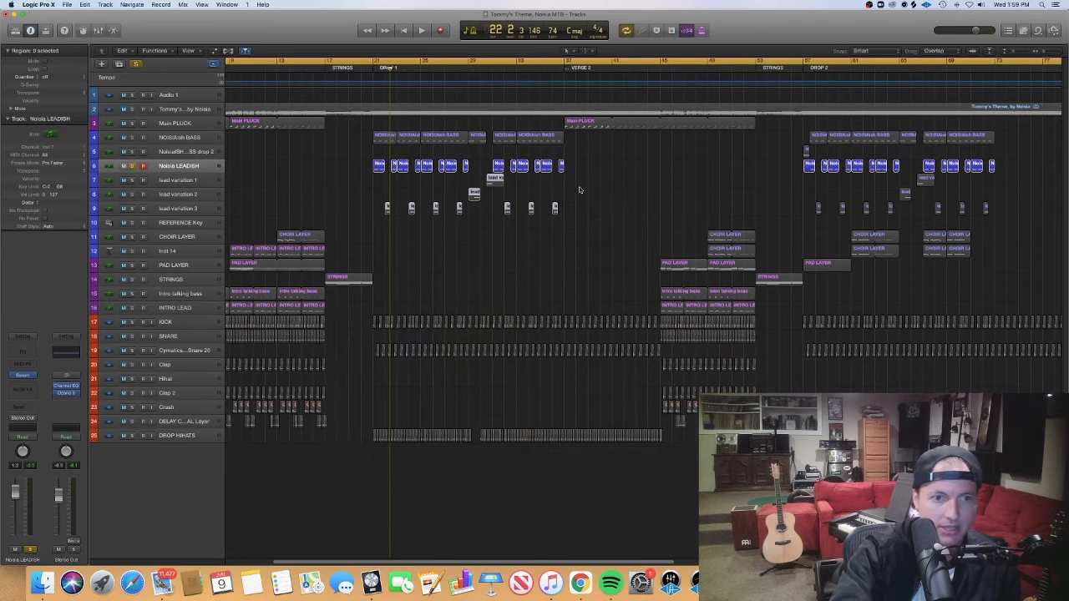
Select the lead variation tracks one after another and unsolo the Noisia LEADISH track
left_click(175, 180)
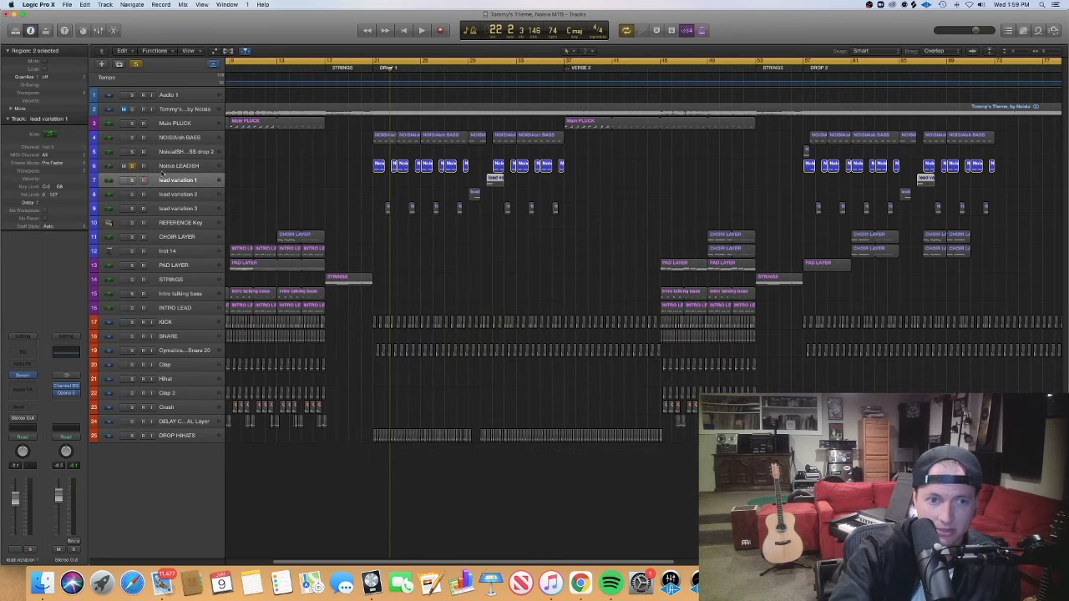
left_click(163, 168)
left_click(165, 181)
left_click(169, 195)
left_click(173, 207)
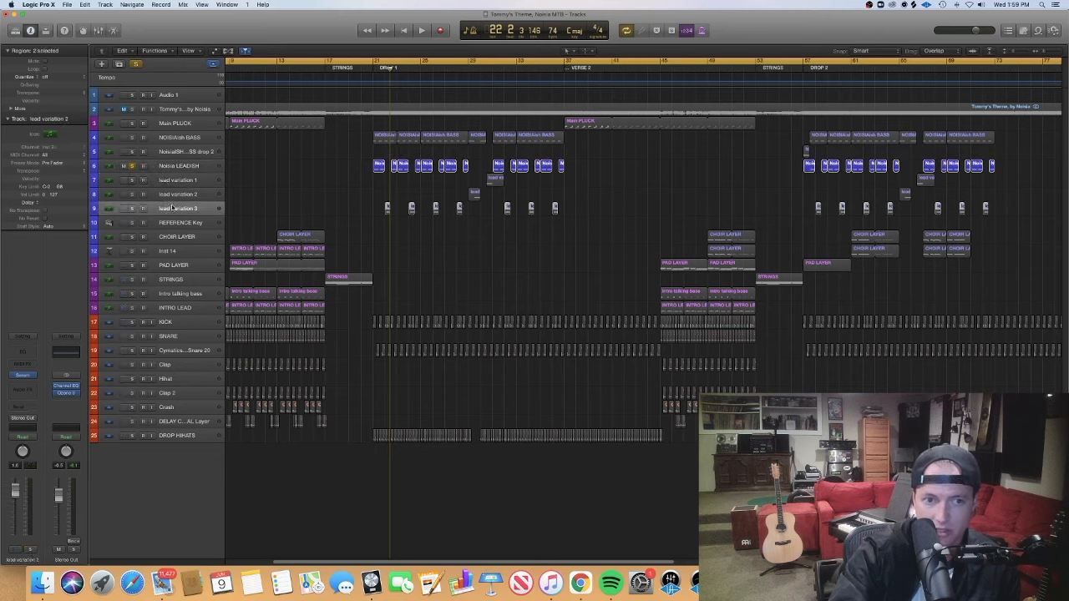
left_click(131, 166)
Review the Serum patch on the lead variation 1 track and close its synth window
left_click(176, 180)
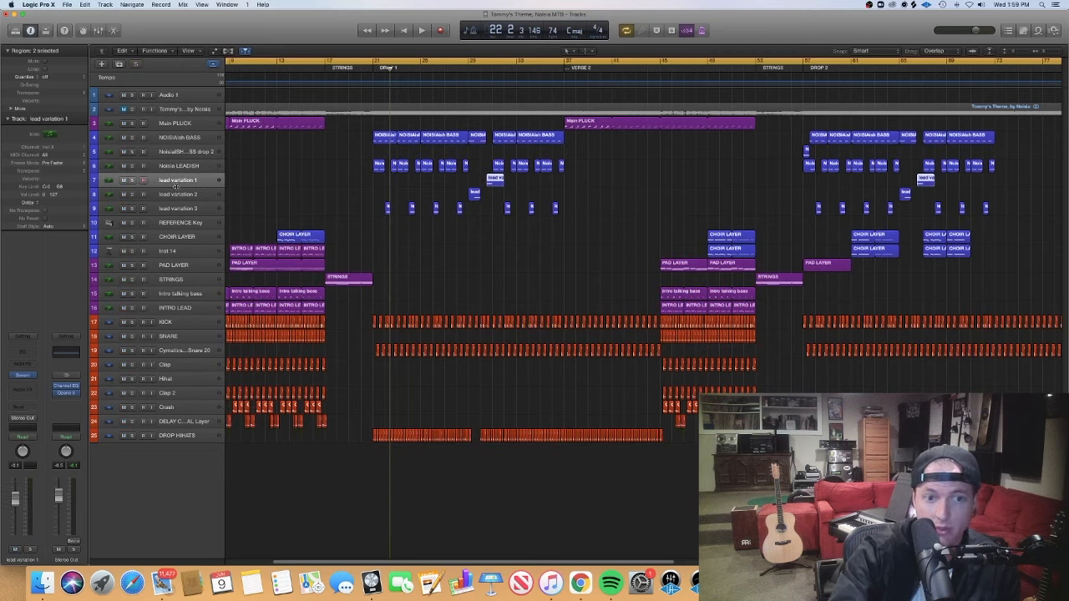
left_click(179, 191)
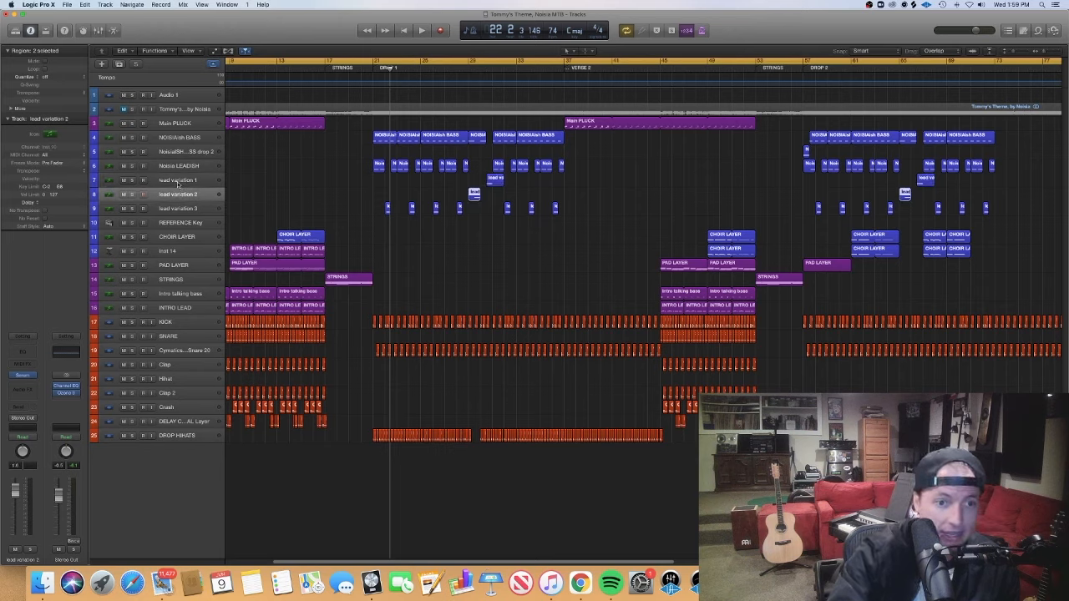
left_click(178, 182)
left_click(25, 376)
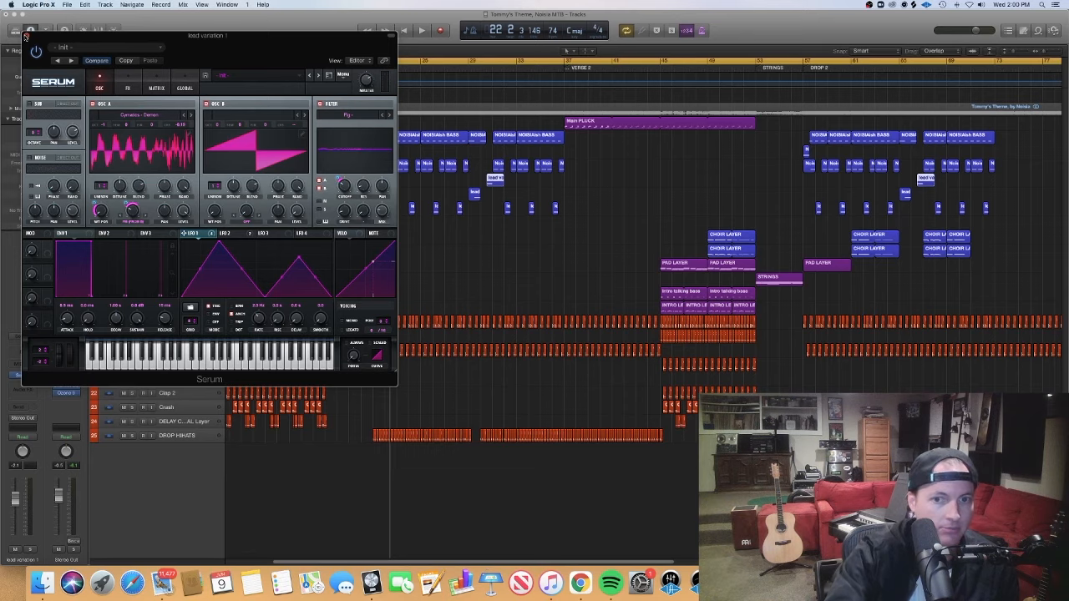
left_click(26, 35)
Deselect the regions and play the arrangement from the start of DROP 2, restarting it once within bar 57
left_click(664, 165)
scroll(673, 160, "right", 5)
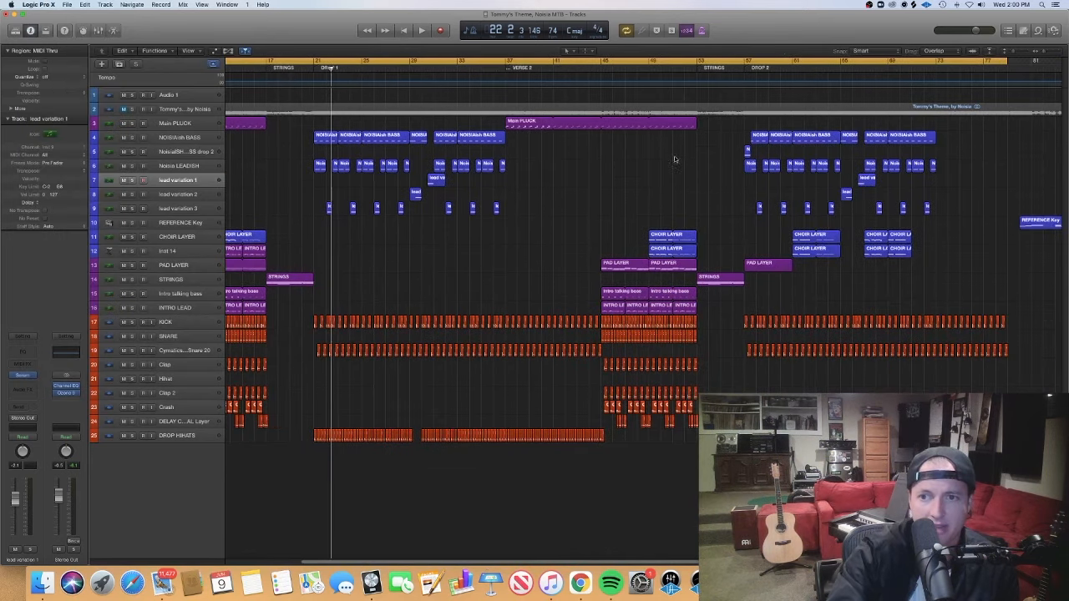
left_click(741, 68)
key("space")
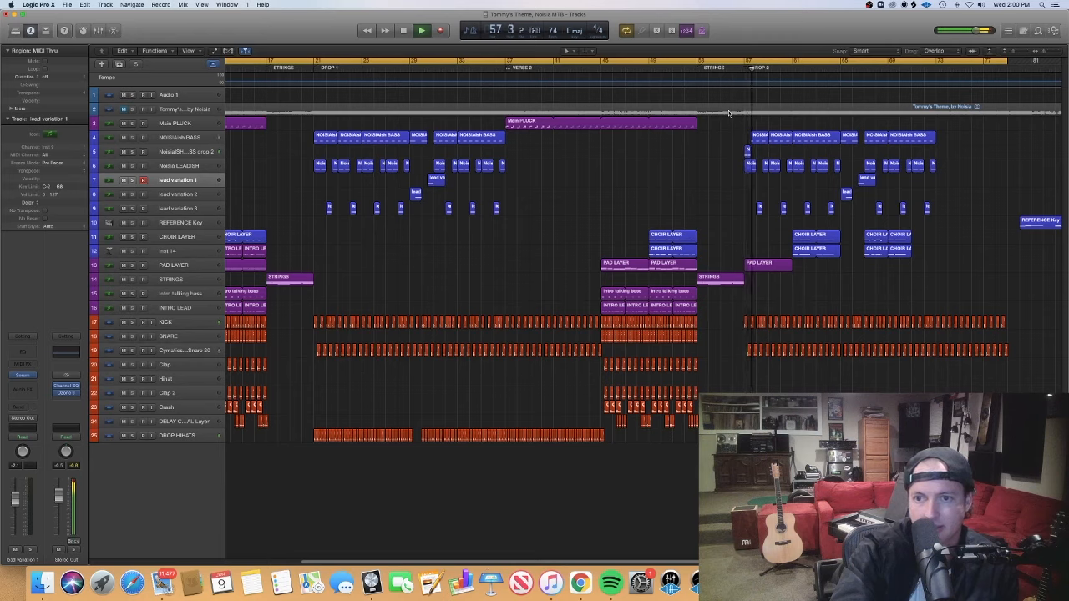
left_click(739, 69)
left_click(738, 70)
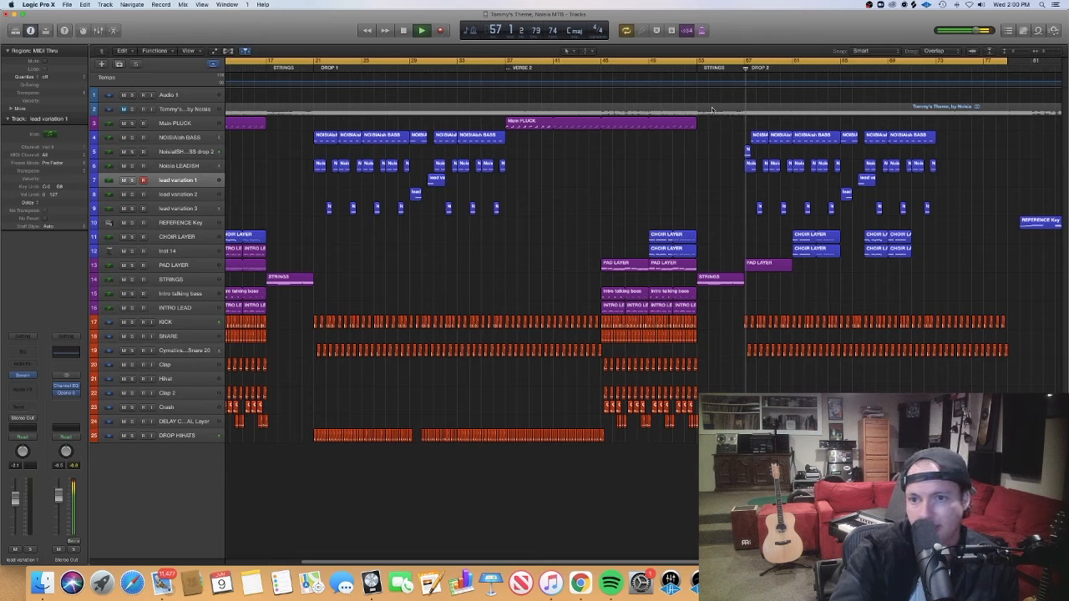
key("space")
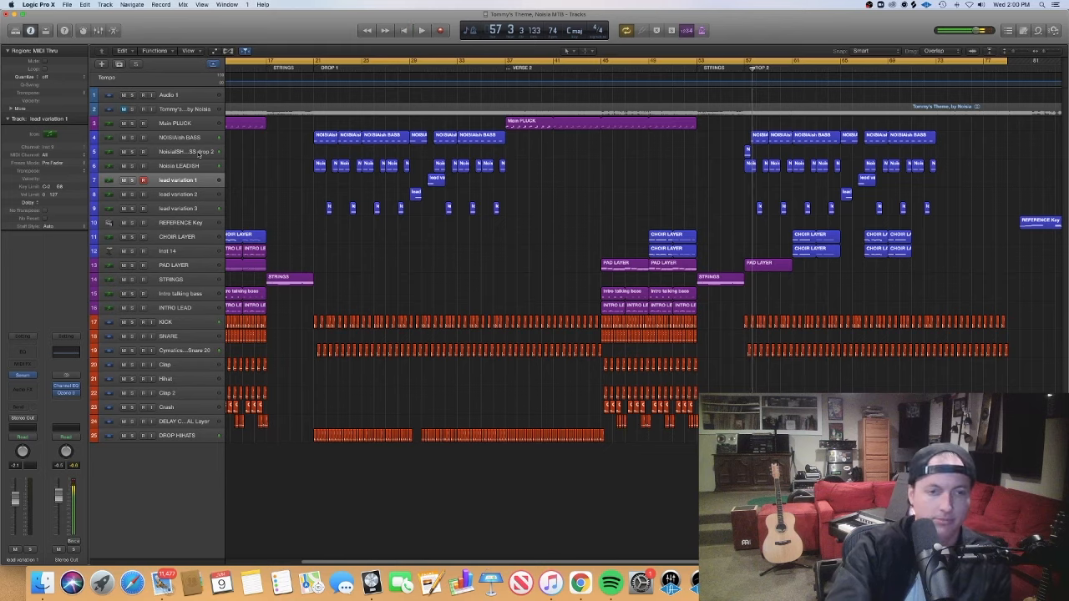
Open the Serum synth of the NoisialSH BASS drop 2 track and examine LFO 1 and the controls it modulates
left_click(168, 153)
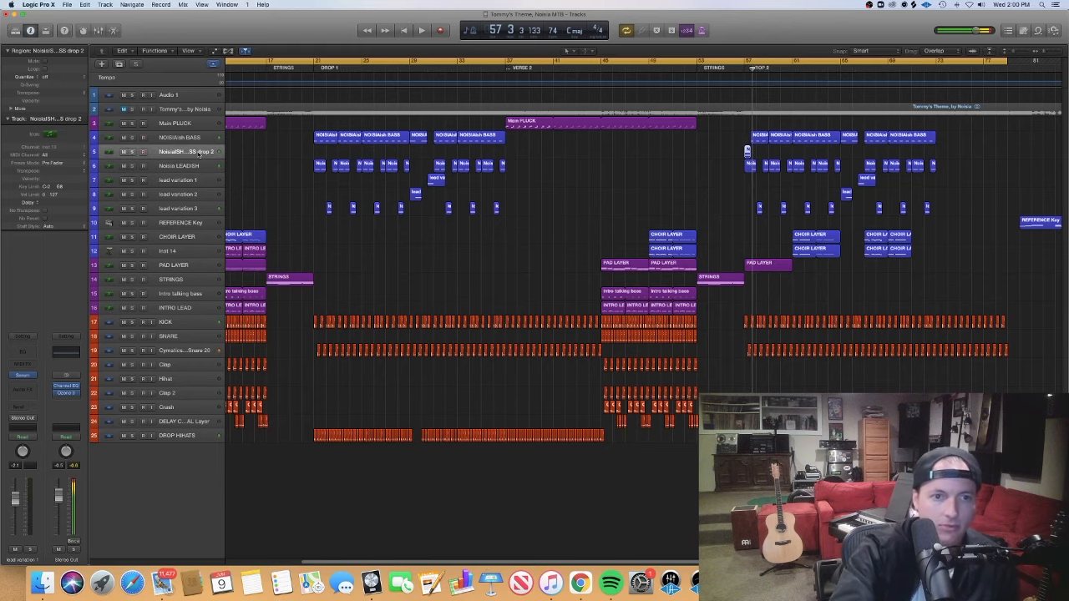
left_click(23, 376)
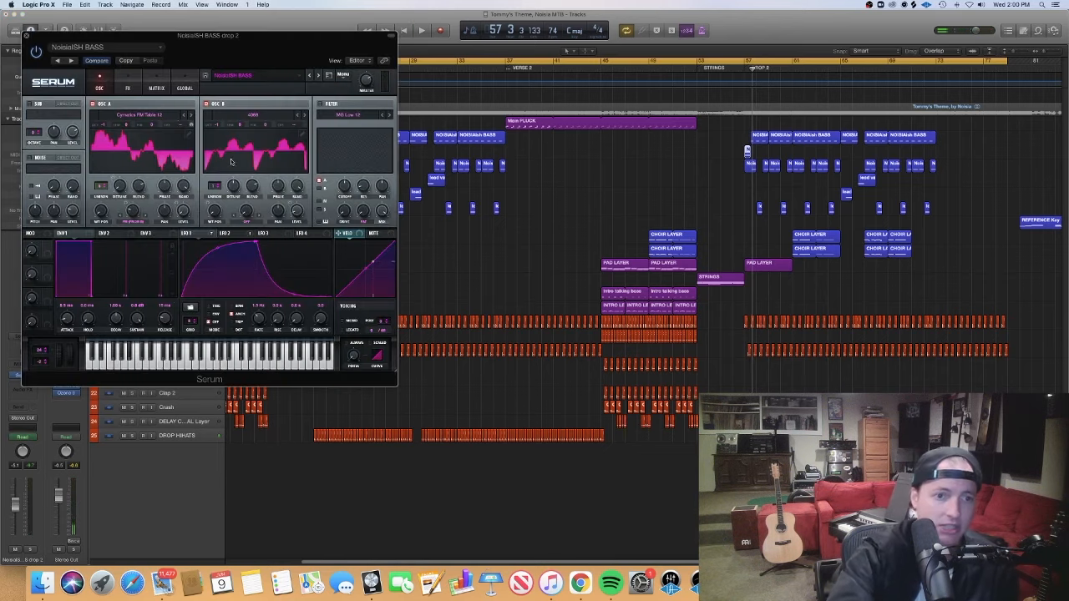
left_click(206, 236)
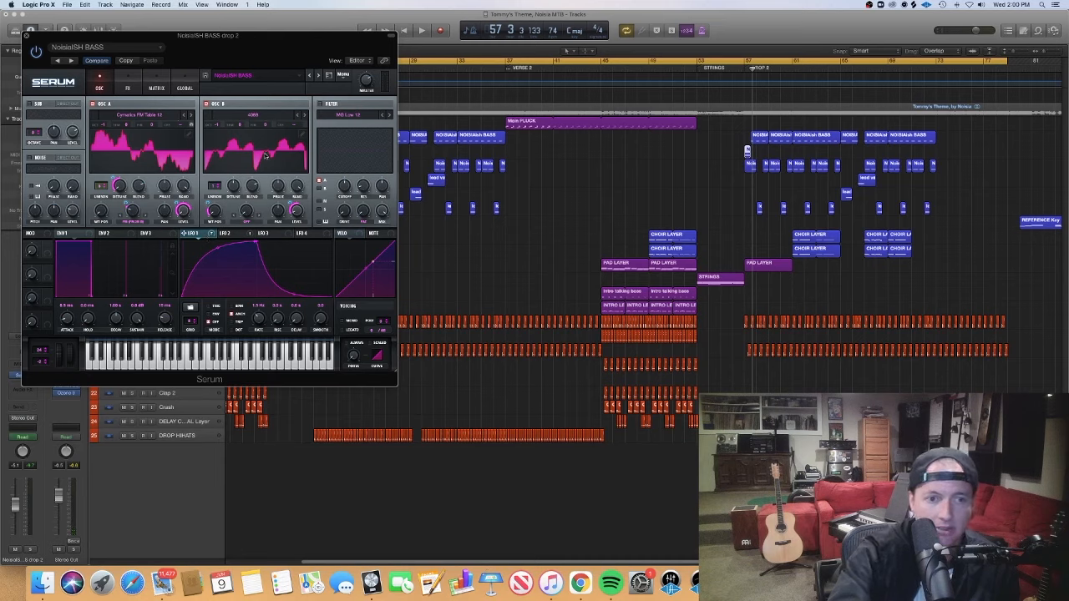
mouse_move(193, 236)
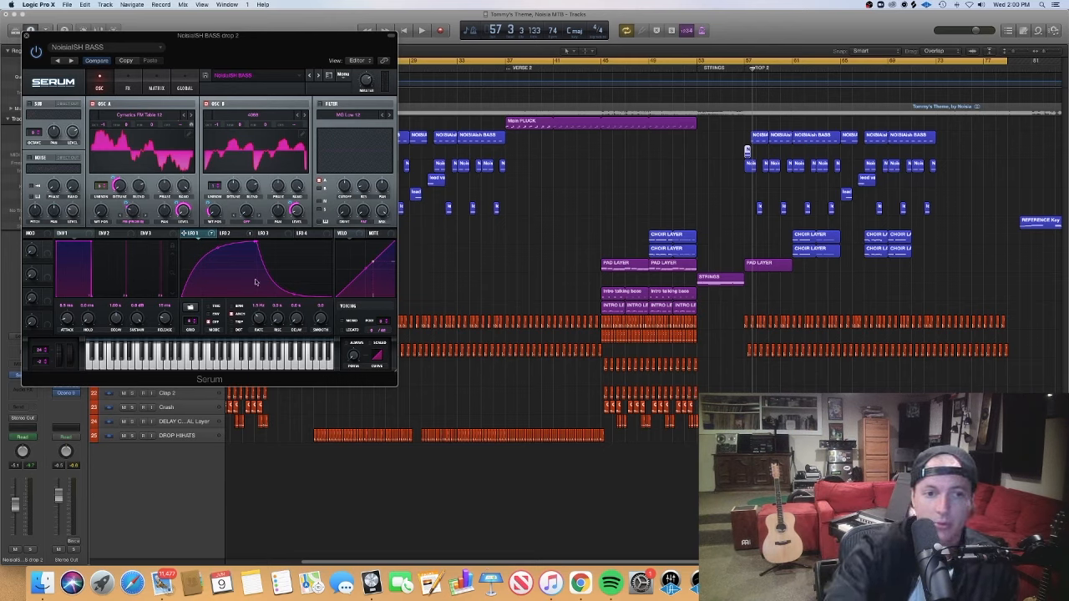
Show the track automation and examine the LFO rate curve on the NoisialSH BASS drop 2 region at bar 57
key("a")
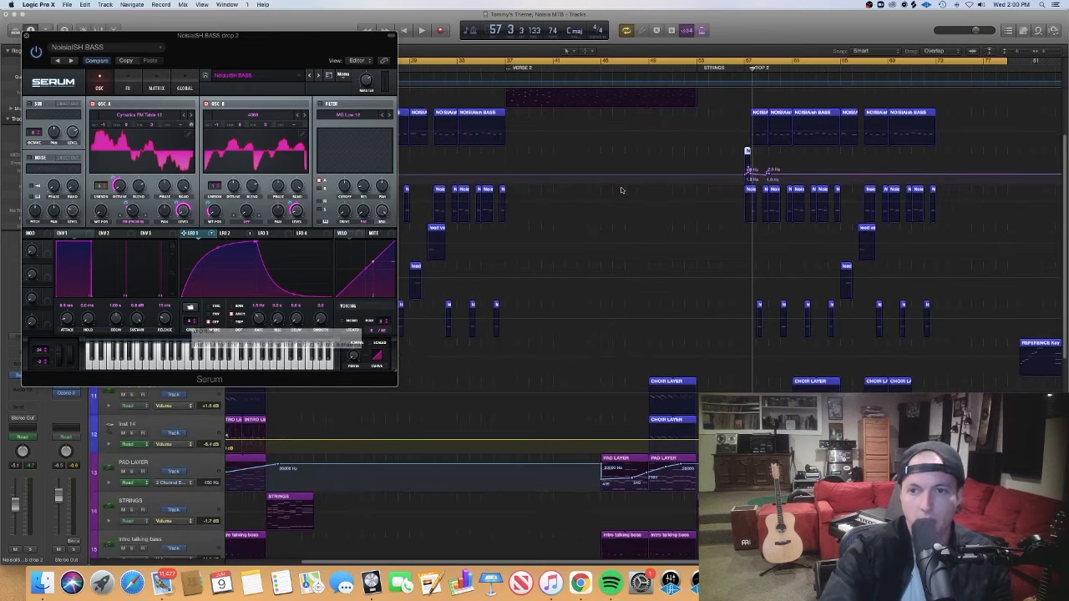
scroll(712, 212, "up", 10)
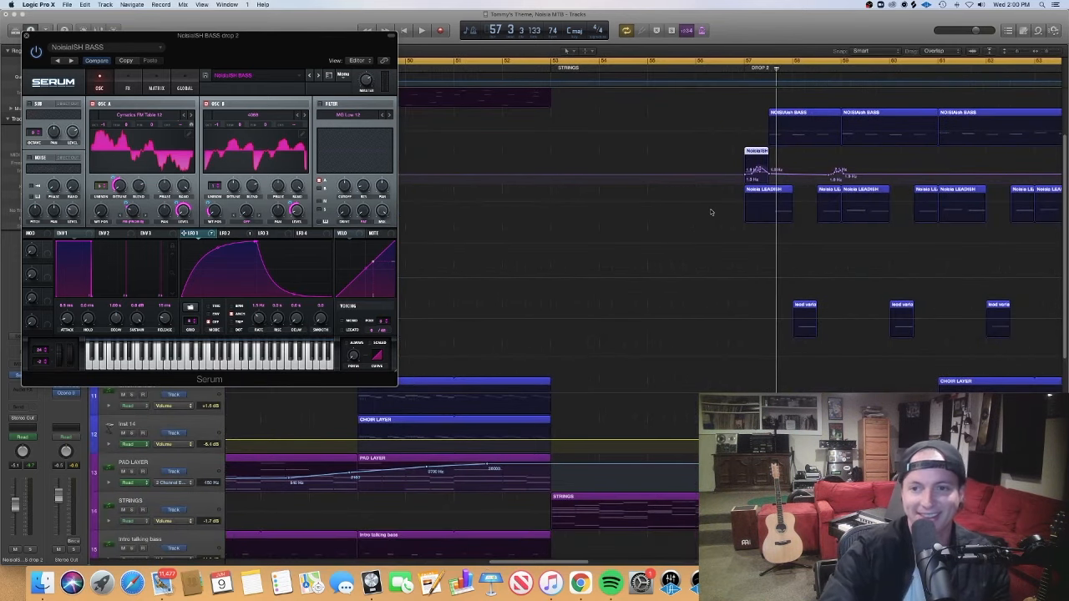
scroll(712, 212, "right", 2)
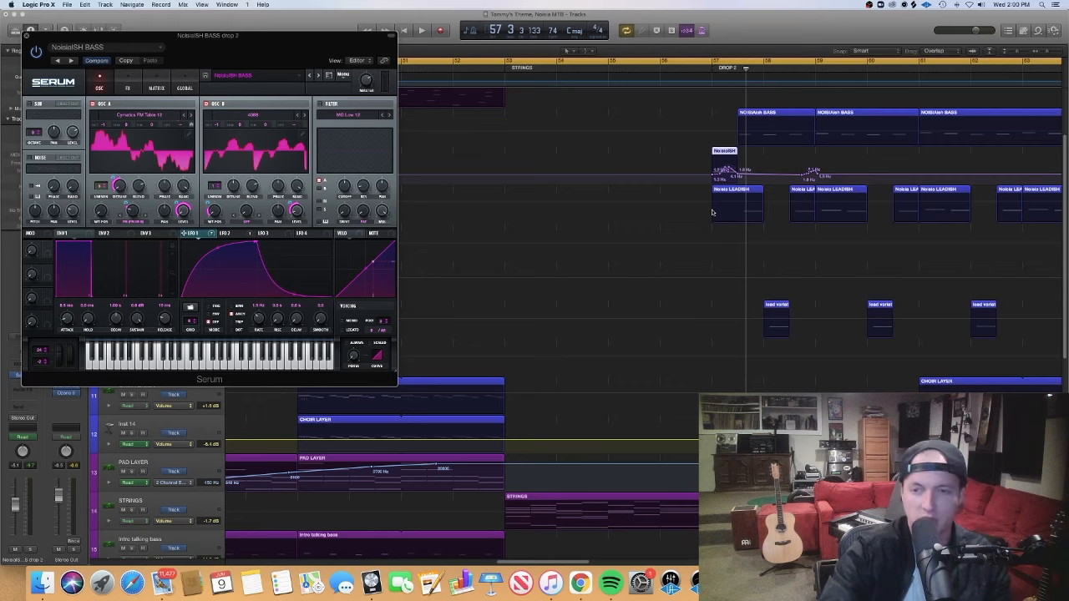
scroll(711, 212, "up", 5)
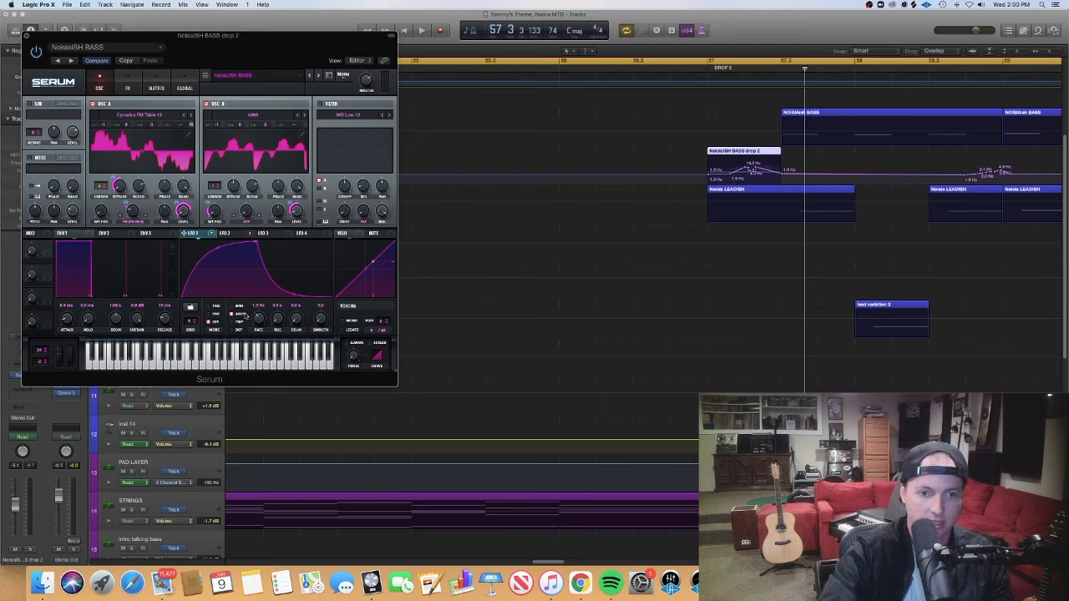
Play the automated bass from the start of DROP 2 and close its Serum window
left_click(706, 67)
key("space")
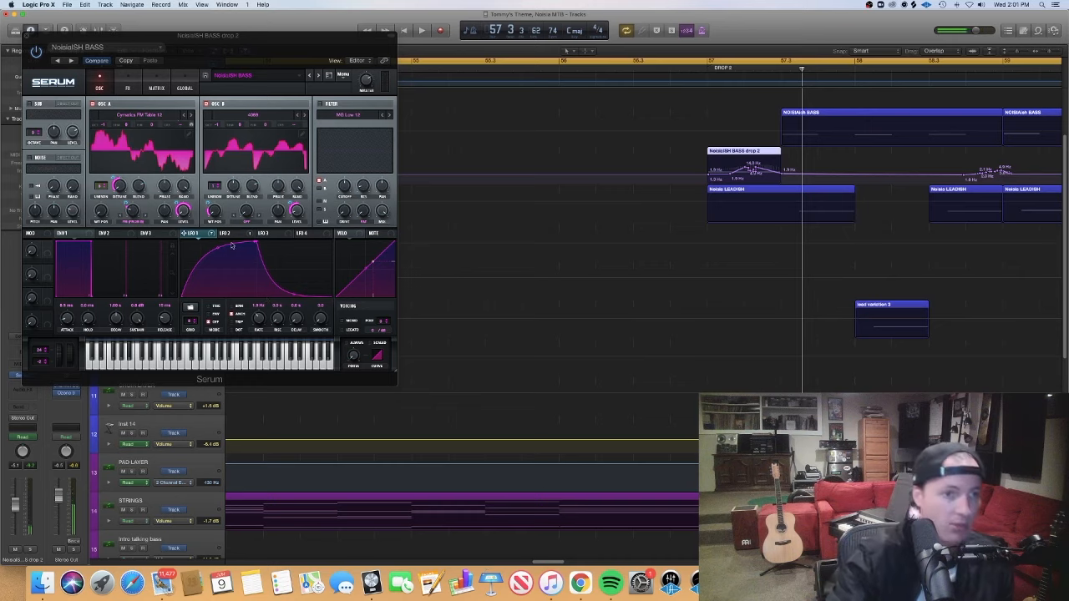
left_click(26, 36)
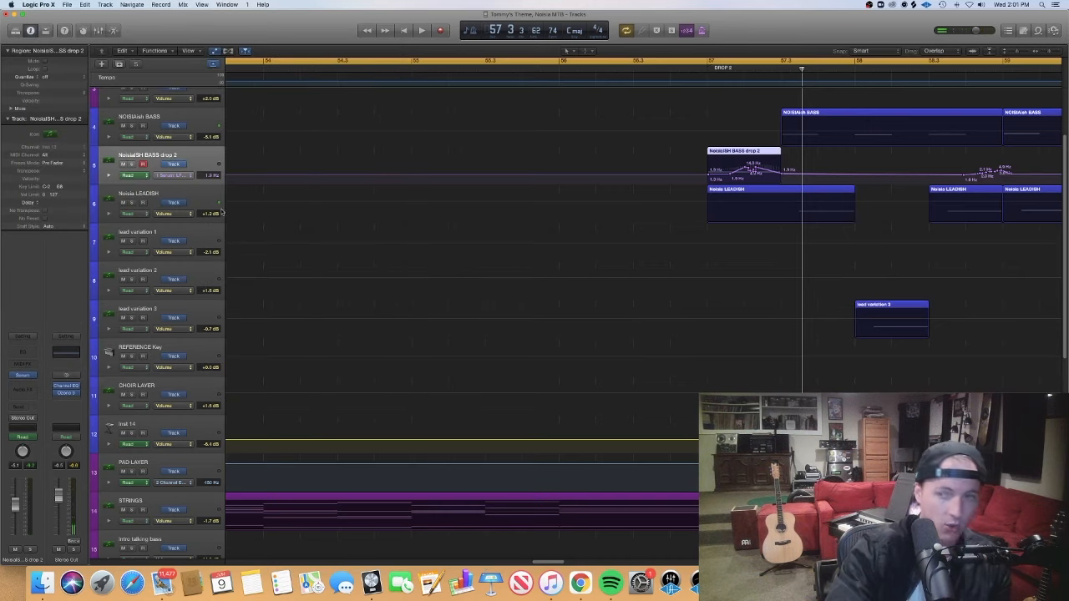
Hide the track automation and bring the whole DROP 2 section into view in the arrangement
key("a")
key("super+Left")
key("super+Left")
key("super+Left")
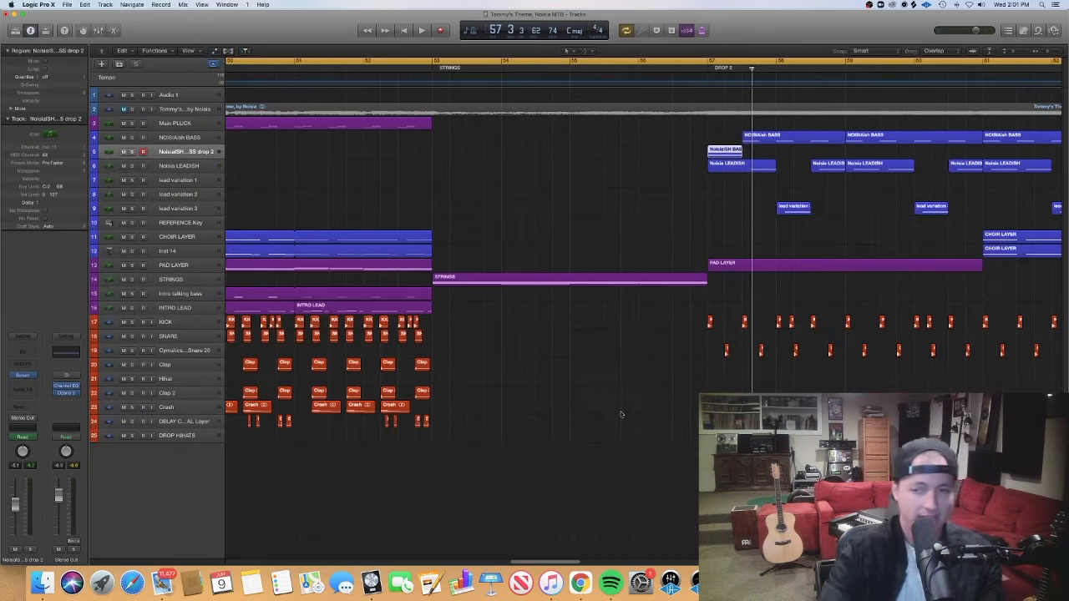
key("super+Left")
key("super+Left")
key("super+Left")
scroll(619, 422, "left", 3)
scroll(618, 422, "right", 1)
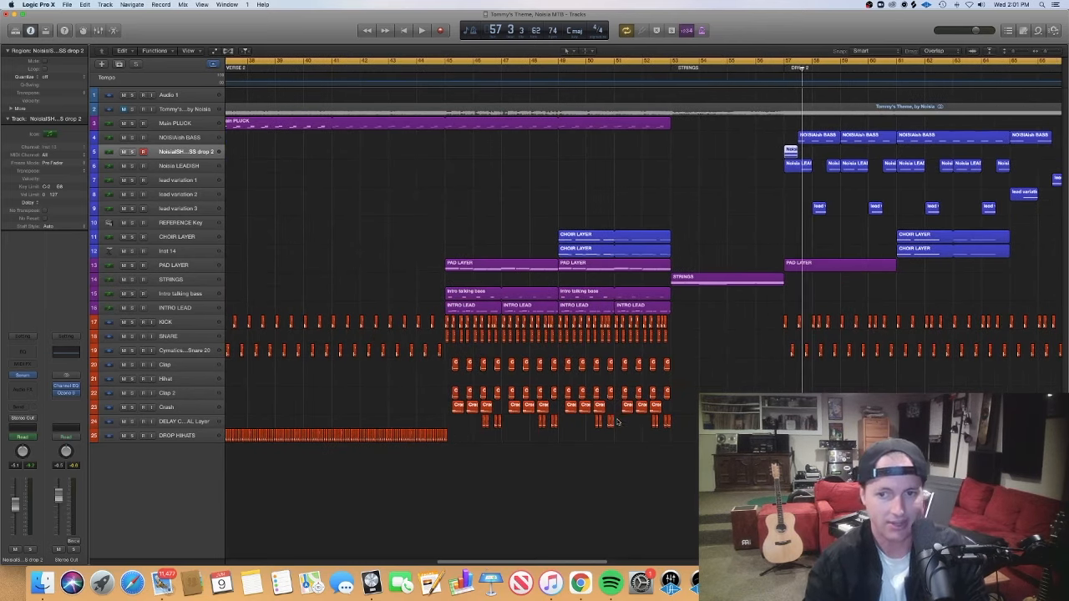
scroll(618, 421, "right", 10)
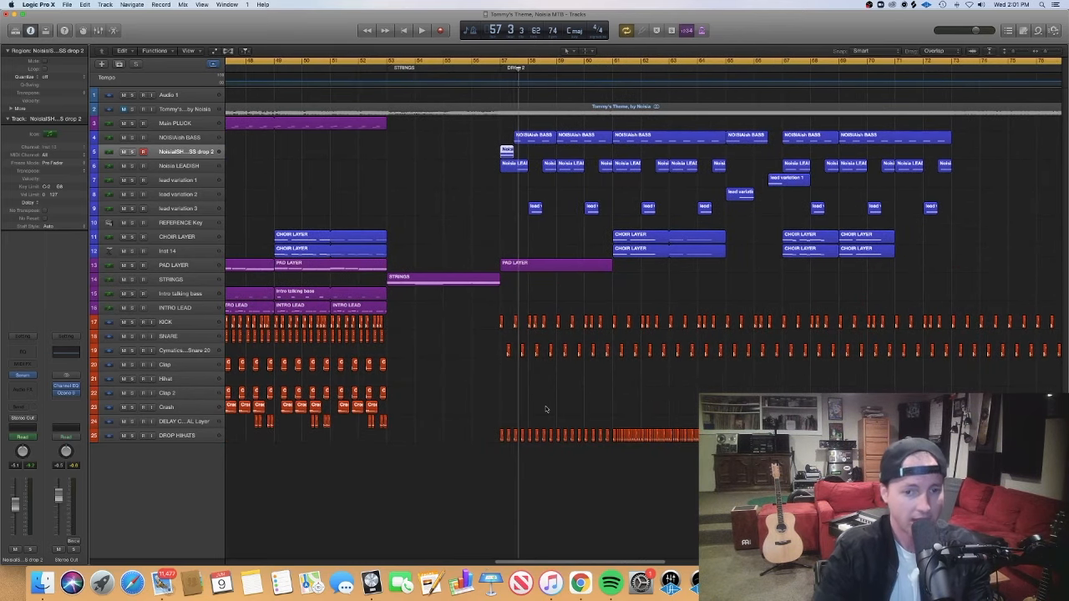
key("super+Left")
key("super+Left")
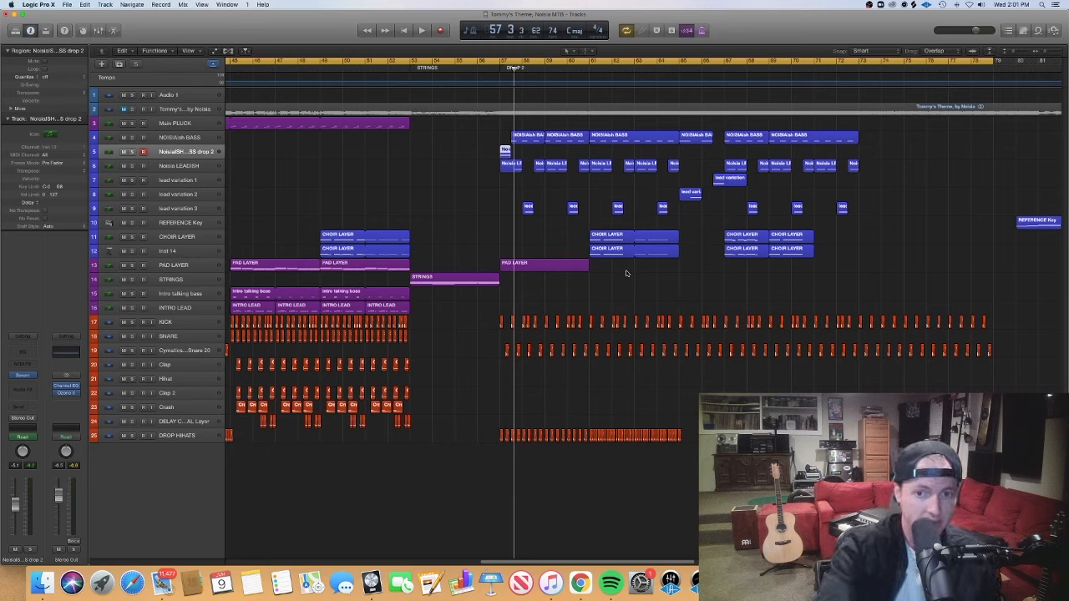
Examine the notes and pitch bend curve of the two CHOIR LAYER regions at bar 67 in the Piano Roll, and close the editor
left_click_drag(626, 273, 620, 237)
left_click_drag(766, 284, 757, 242)
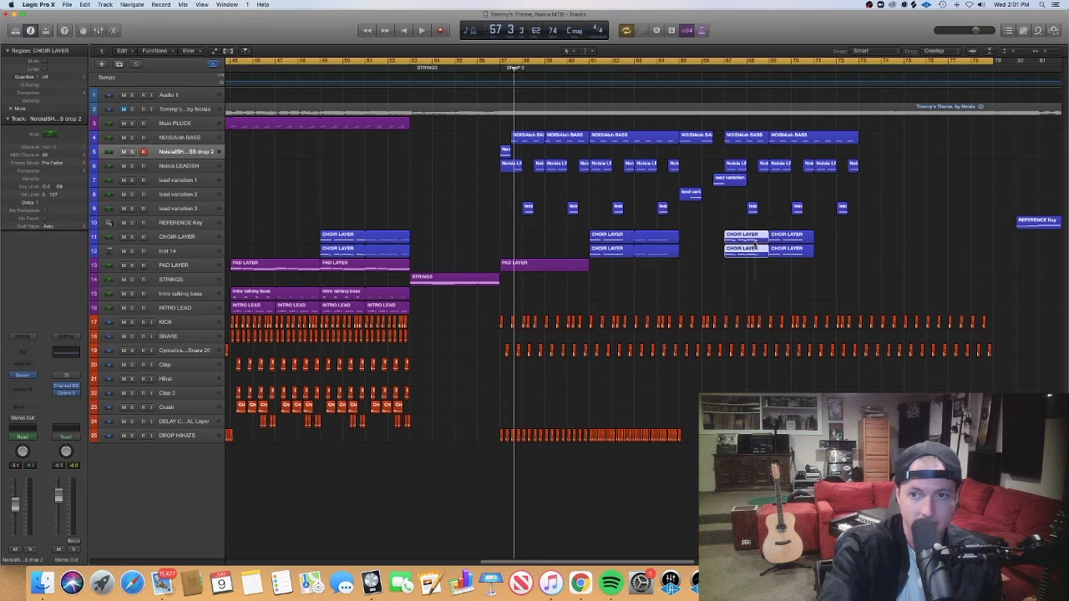
key("p")
scroll(605, 266, "left", 3)
scroll(605, 266, "left", 2)
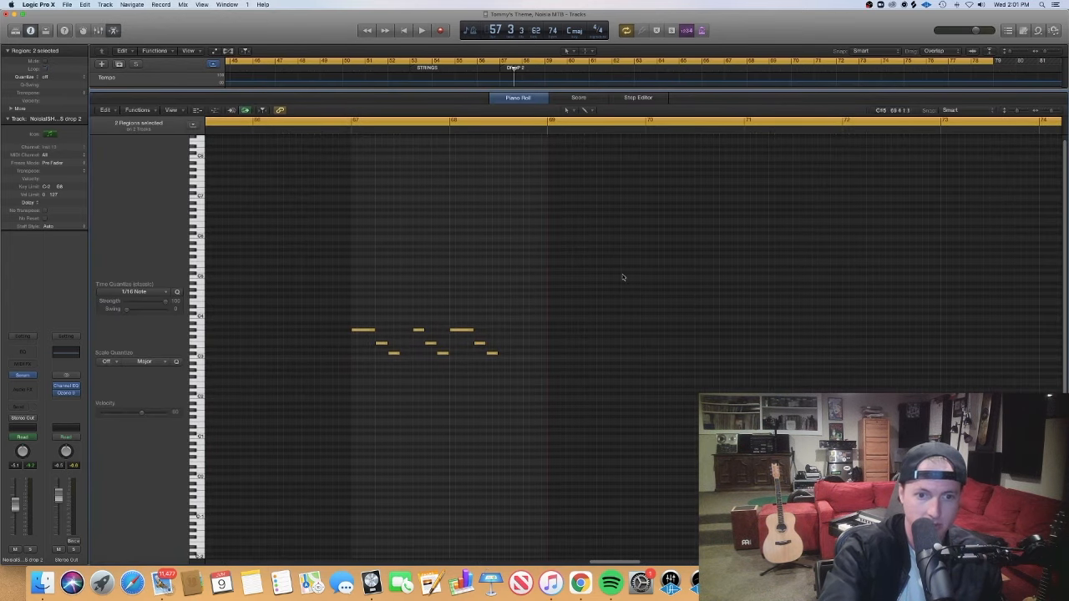
left_click(215, 111)
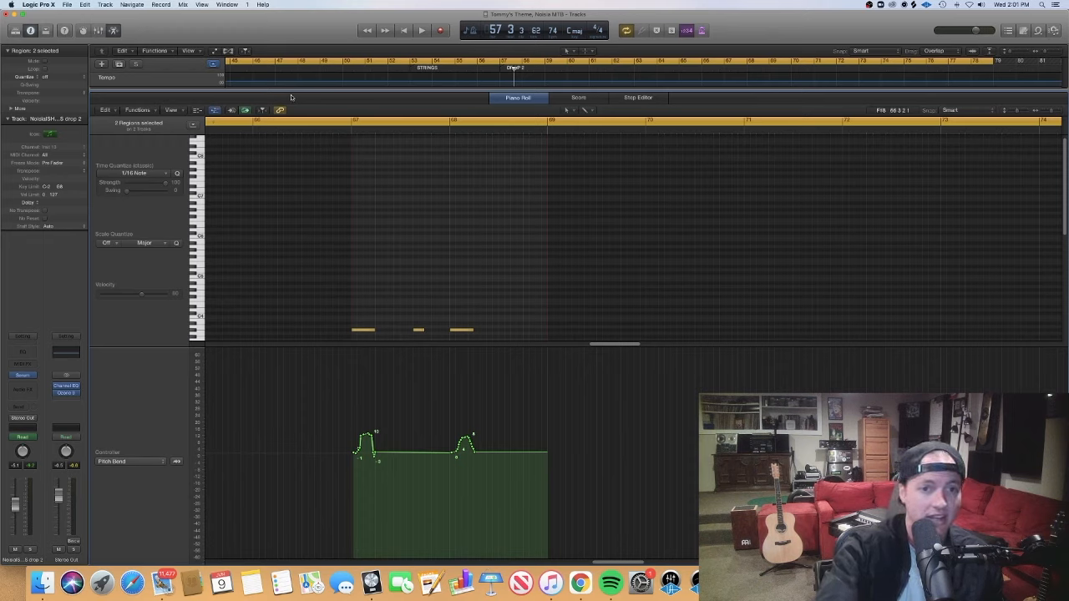
key("e")
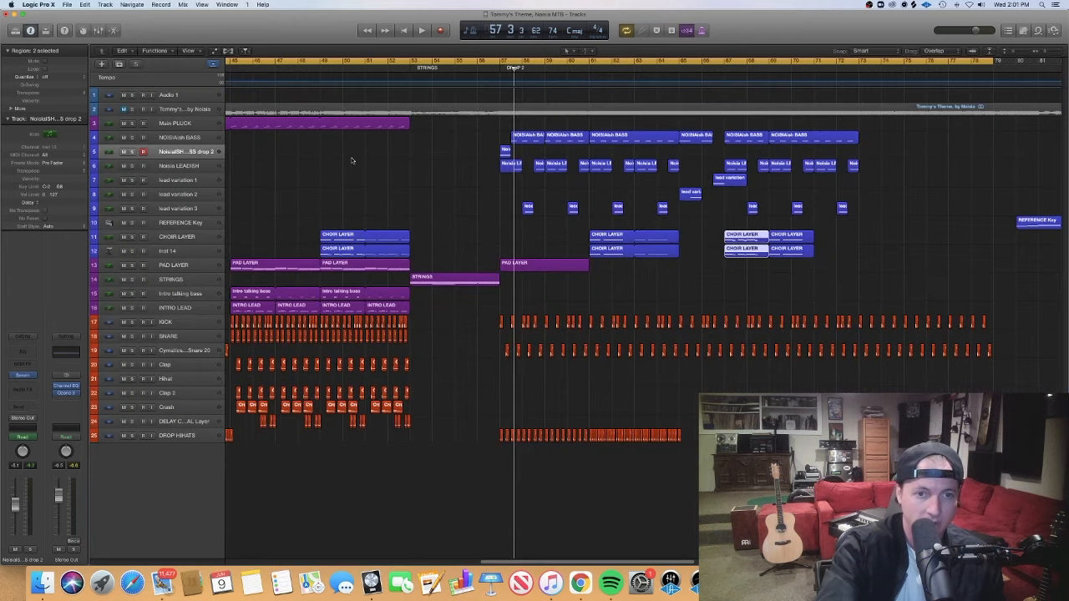
Open the two CHOIR LAYER regions at bar 49 in the Piano Roll and select the first three notes of each layer
left_click(320, 67)
left_click_drag(349, 224, 353, 247)
key("e")
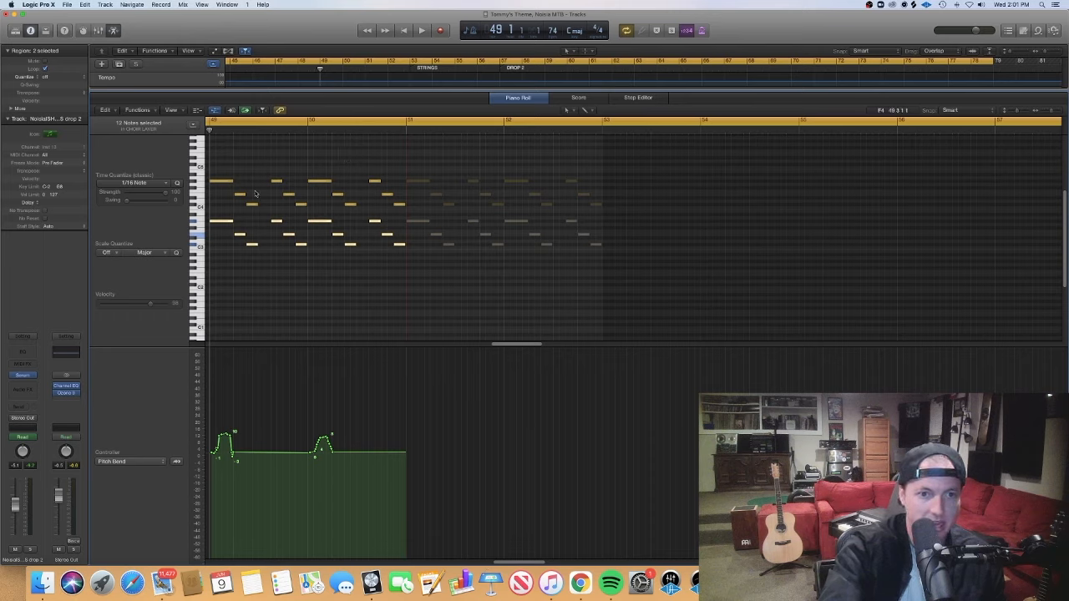
left_click_drag(267, 261, 209, 158)
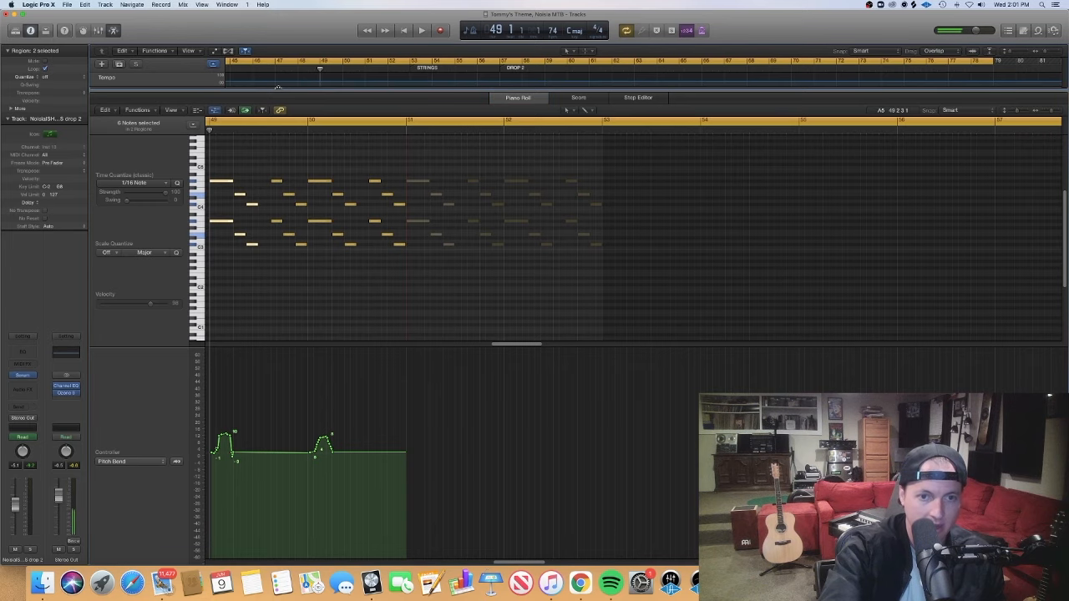
Close the Piano Roll and play the choir layers in context from bar 49 into bar 50
key("e")
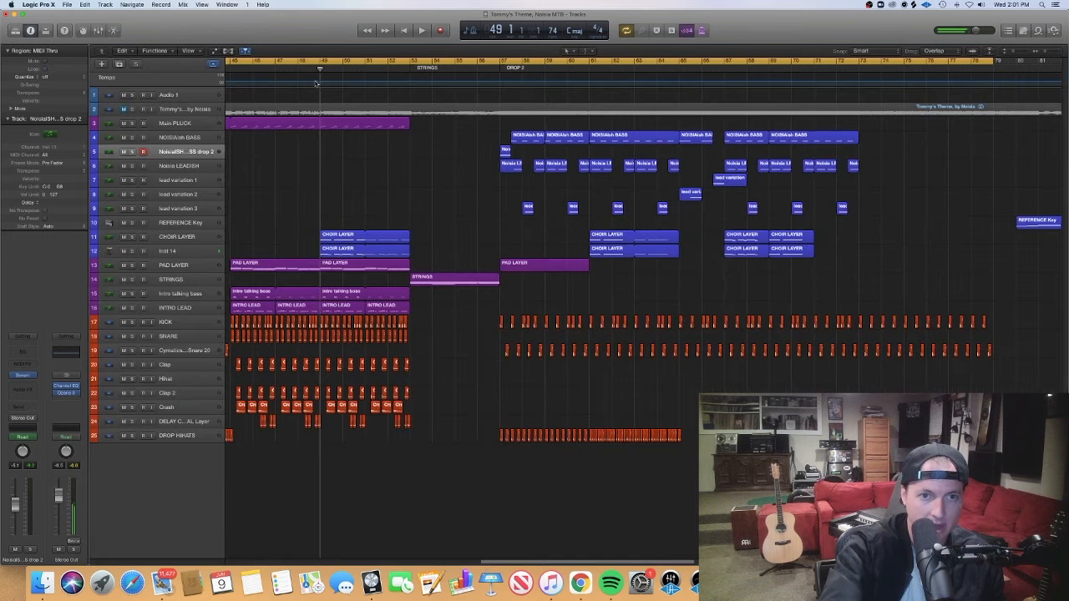
key("space")
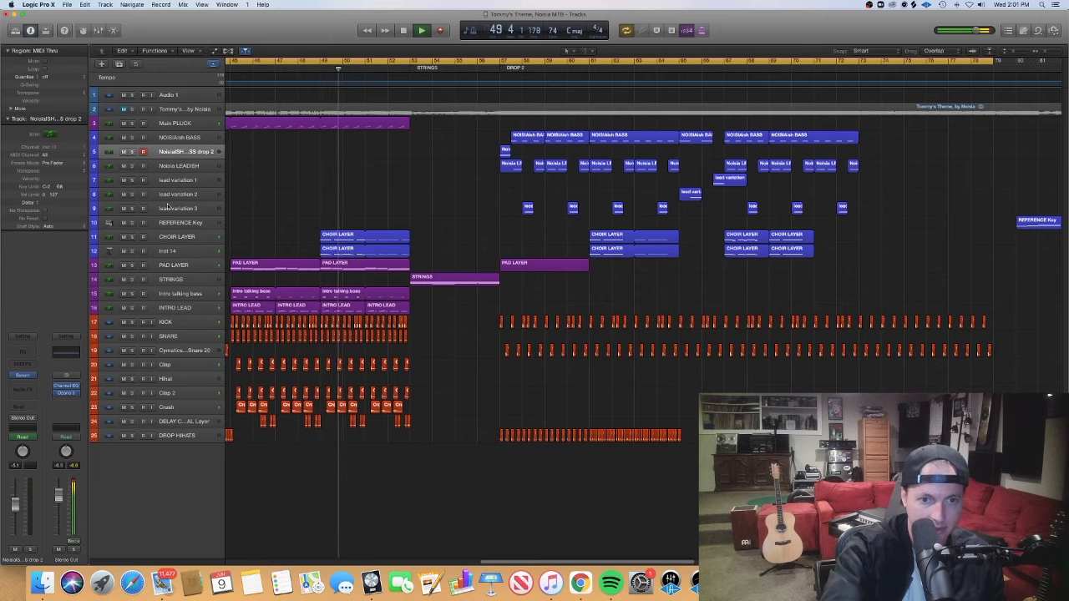
key("space")
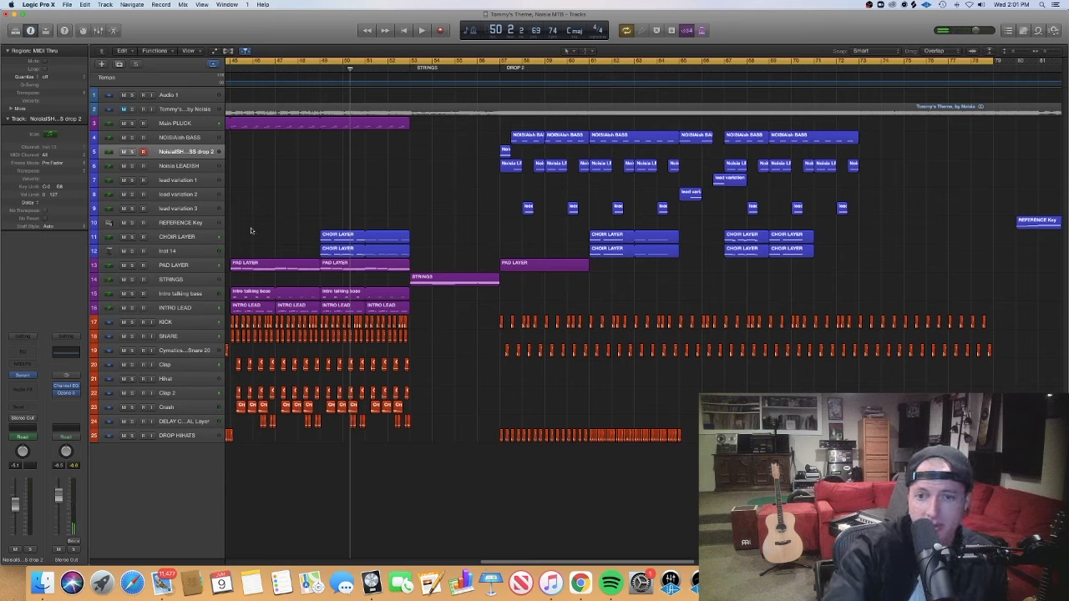
Move the playhead through DROP 2 to bar 61 and inspect the CHOIR LAYER regions there in the Piano Roll, closing it when done
left_click(501, 71)
left_click_drag(500, 73, 589, 84)
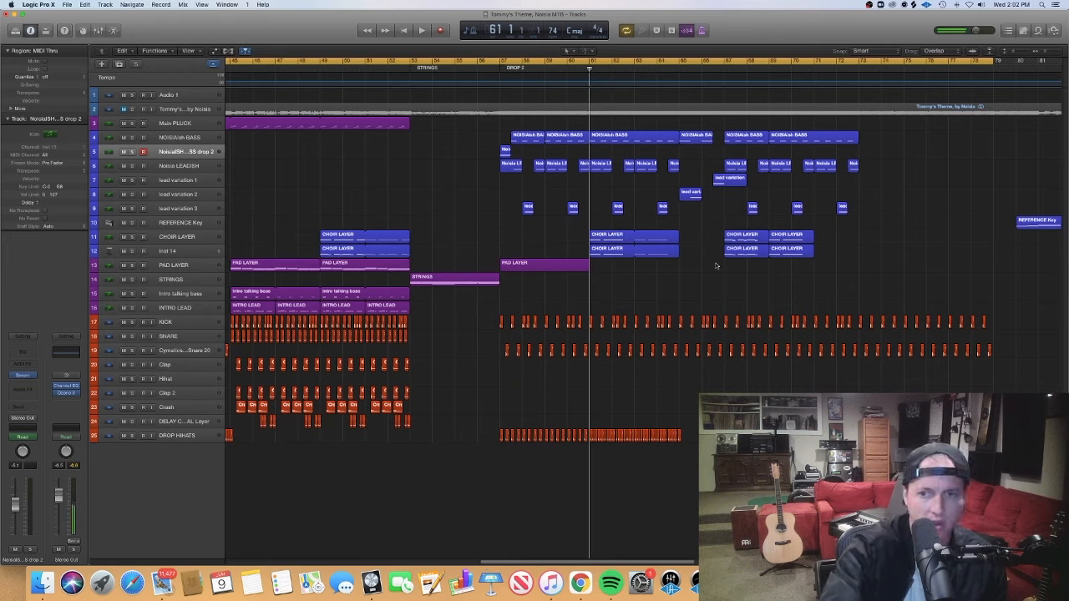
left_click_drag(637, 263, 627, 242)
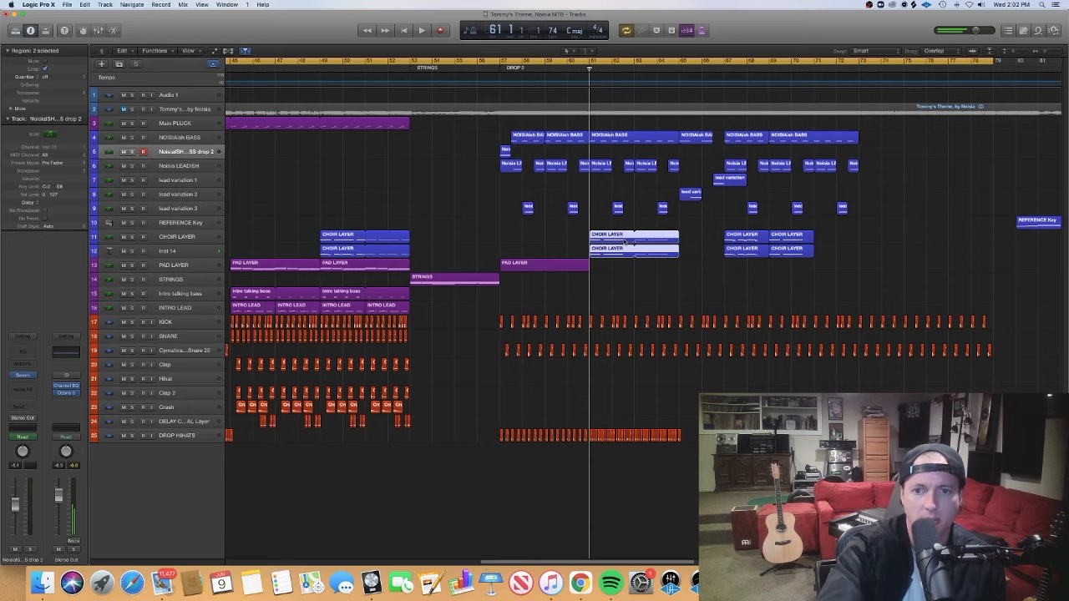
double_click(626, 241)
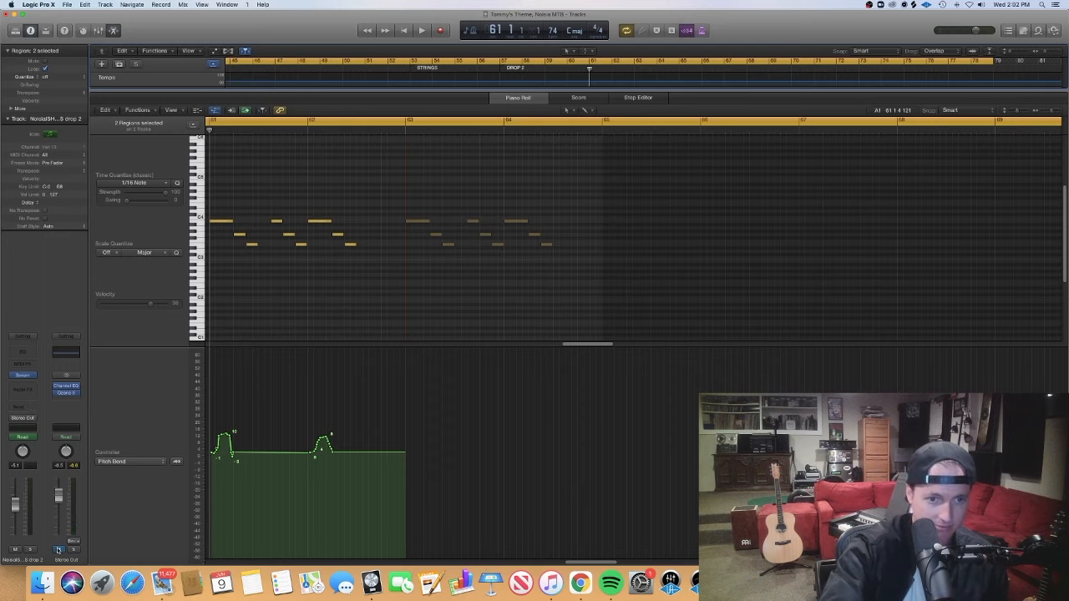
left_click(250, 264)
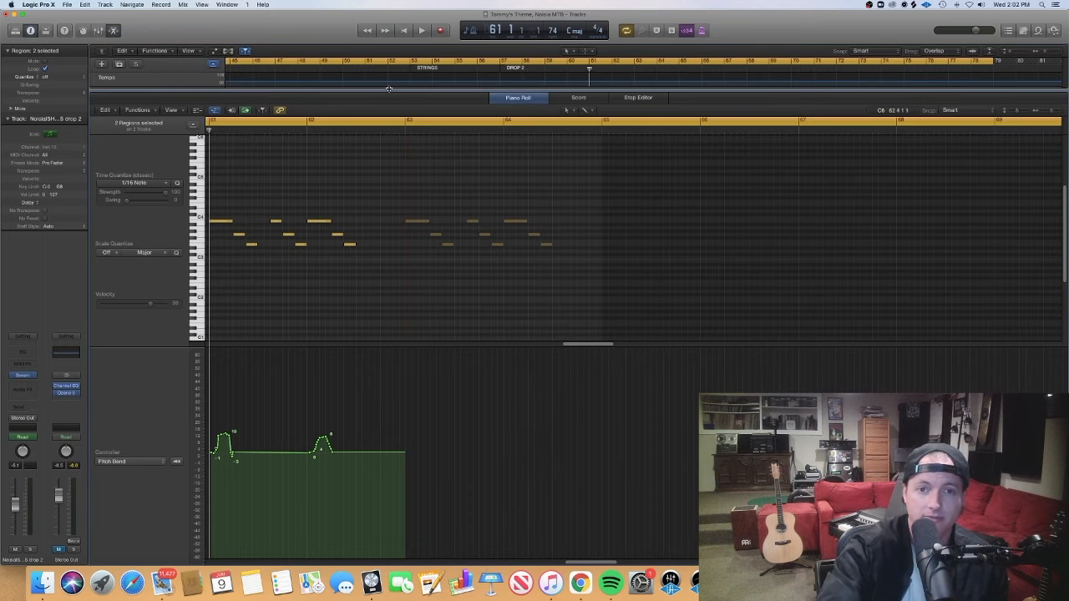
key("e")
left_click(535, 238)
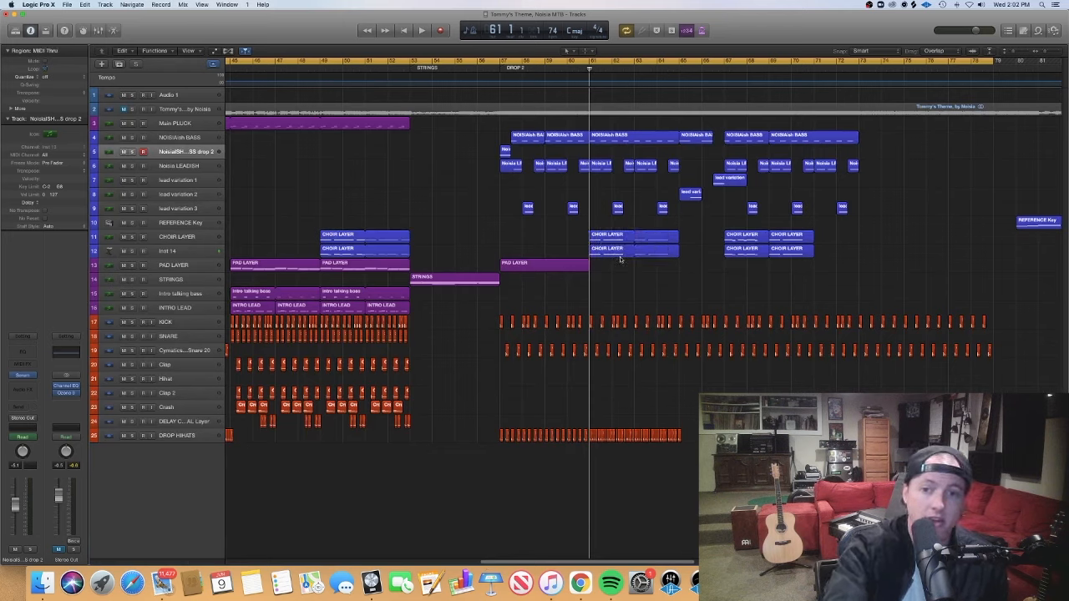
Move the playhead to bar 72, beat 4, near the end of the DROP 2 bass regions, and survey the surrounding arrangement
left_click_drag(589, 68, 852, 134)
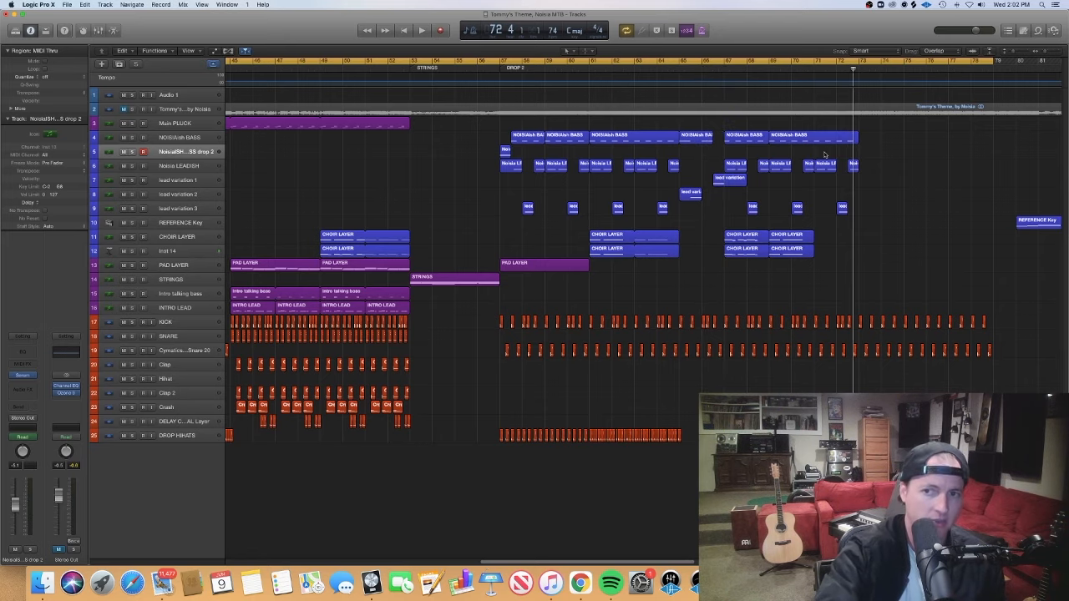
scroll(826, 155, "left", 3)
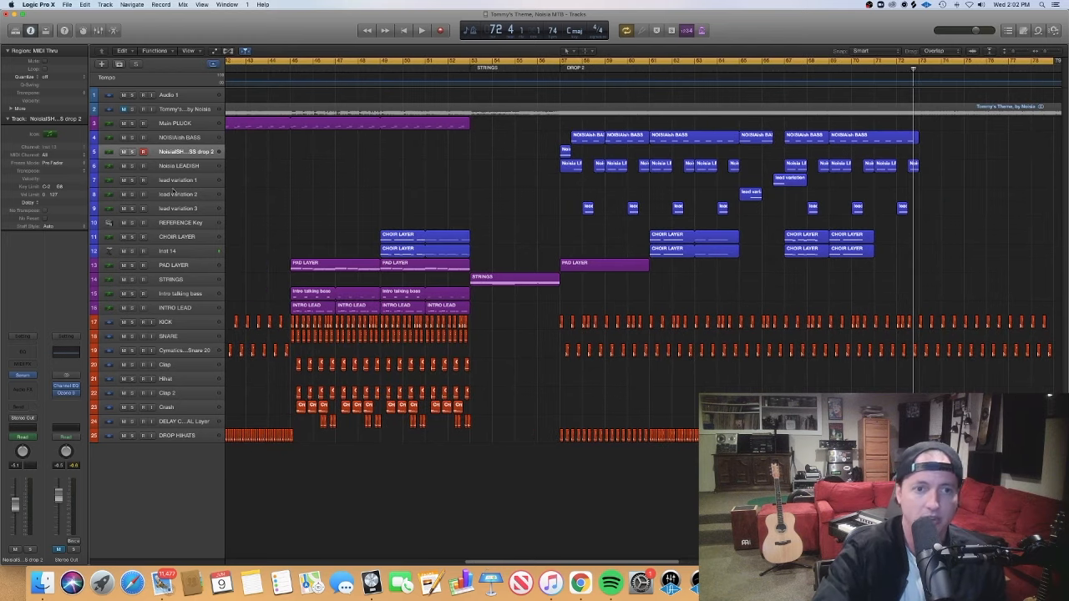
scroll(632, 210, "right", 5)
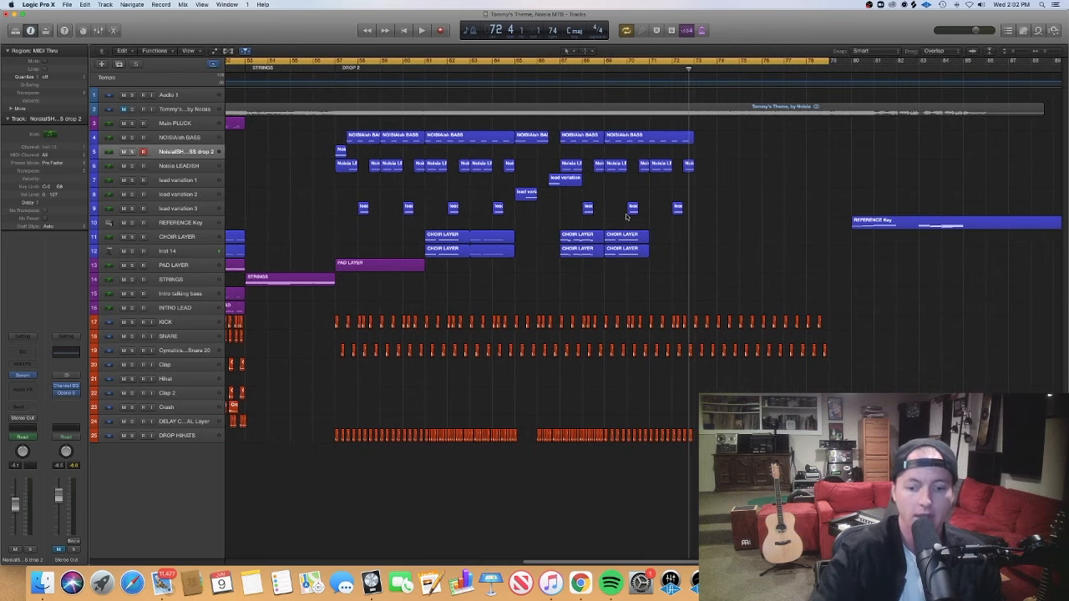